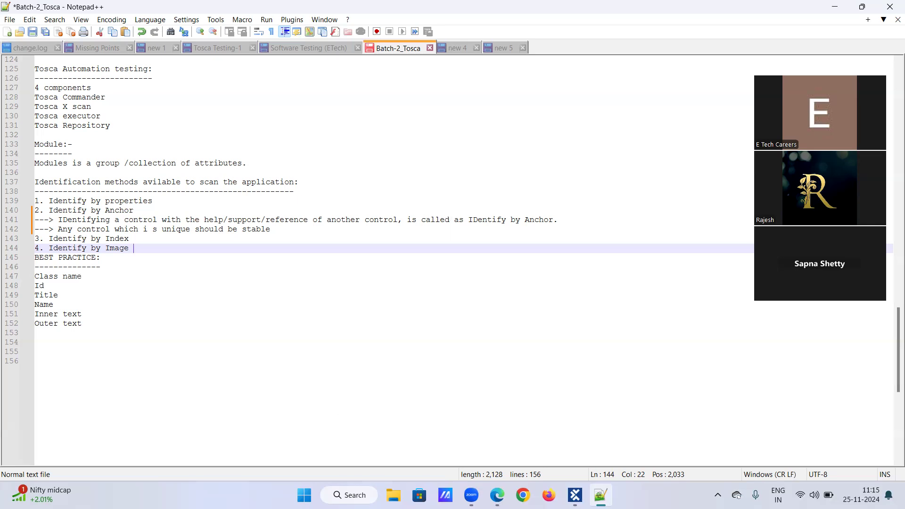
Start a Scan > Application on the Demo web shop Modules folder and pick the Demo Web Shop window.
left_click(575, 495)
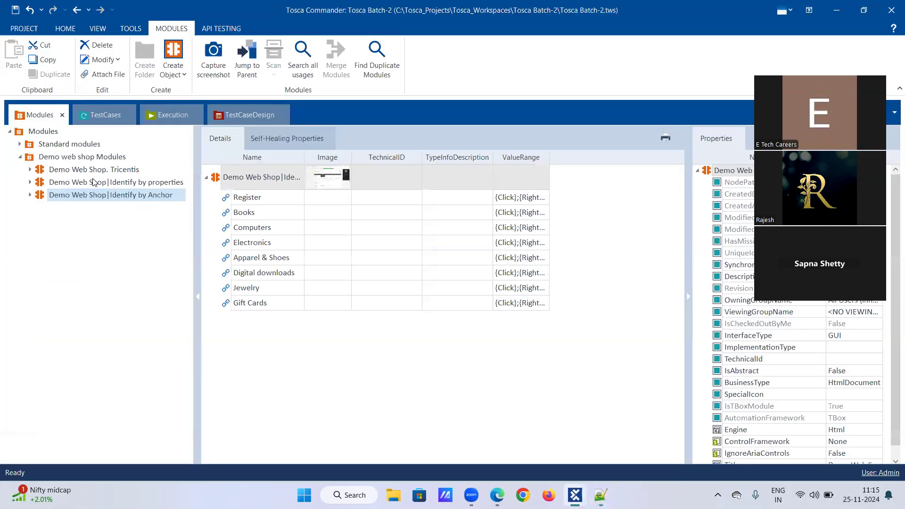
right_click(62, 157)
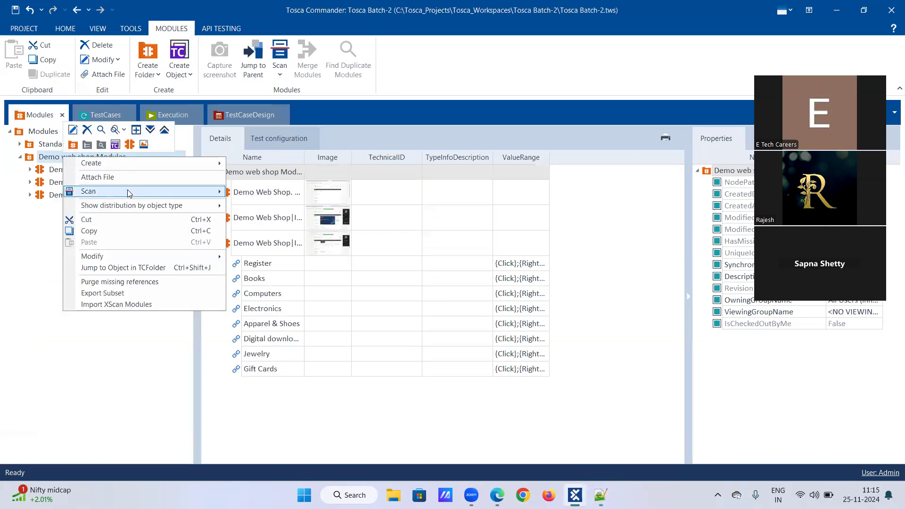
mouse_move(125, 191)
left_click(234, 198)
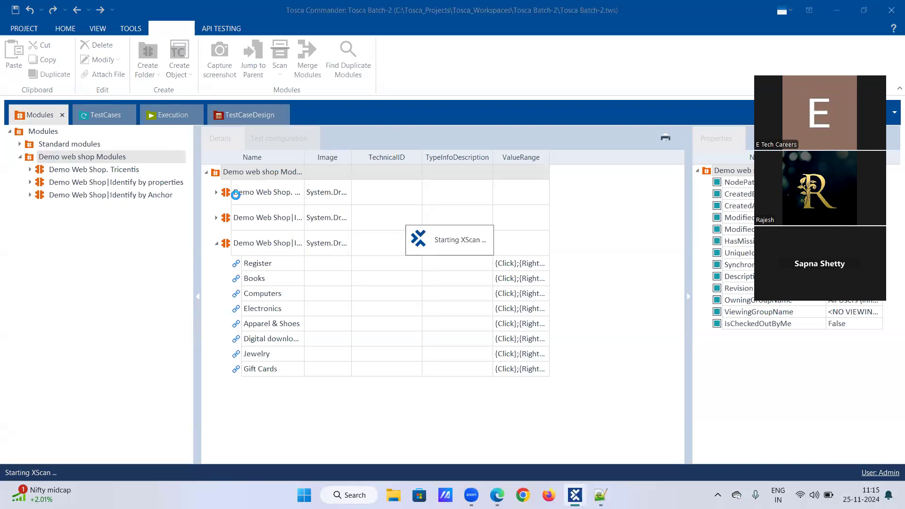
mouse_move(473, 491)
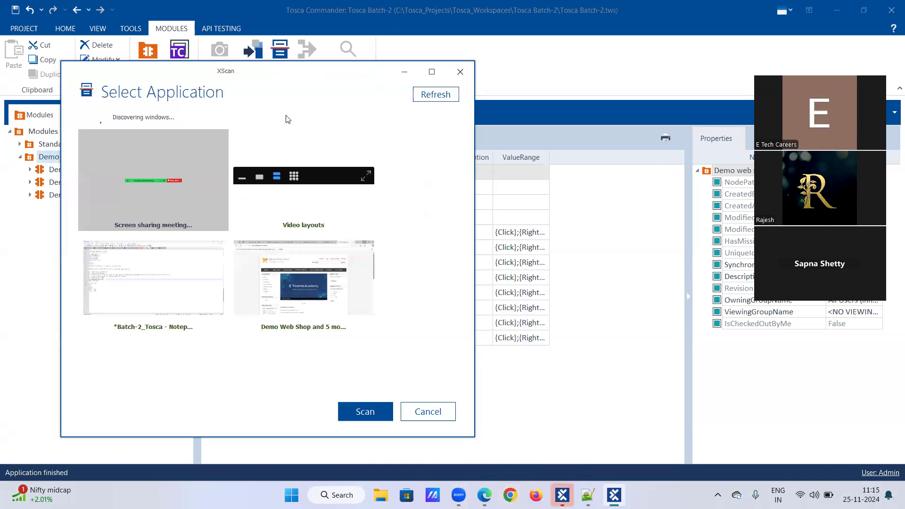
left_click(288, 261)
Scan the Demo Web Shop page, move XScan aside and scroll to Featured Products.
left_click(364, 412)
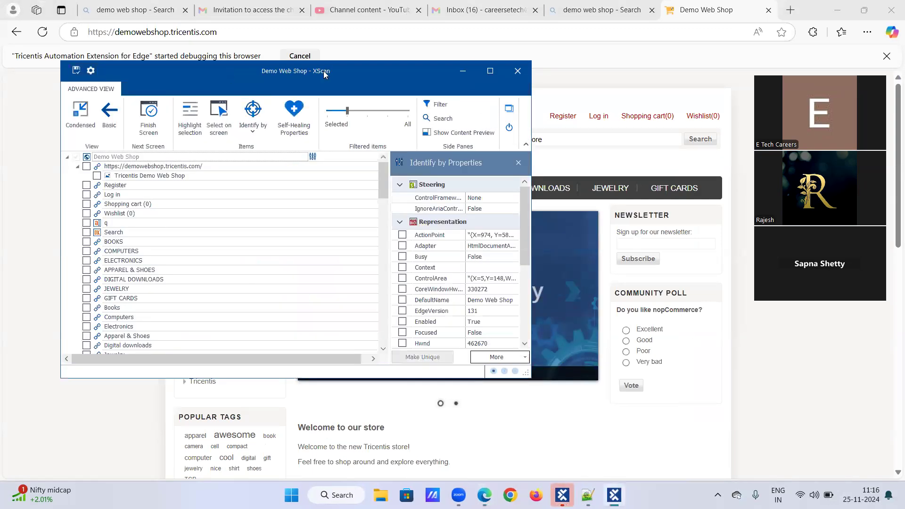
left_click_drag(323, 74, 694, 151)
scroll(289, 221, "down", 3)
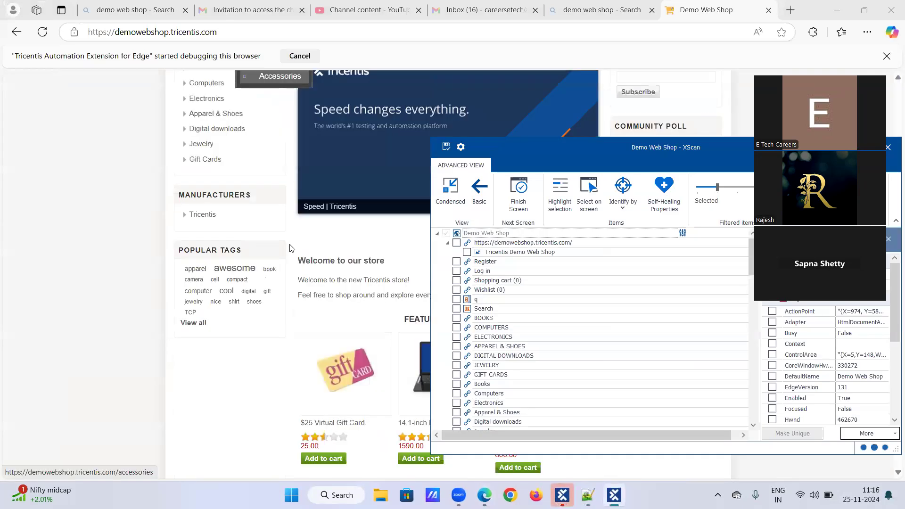
scroll(289, 246, "down", 2)
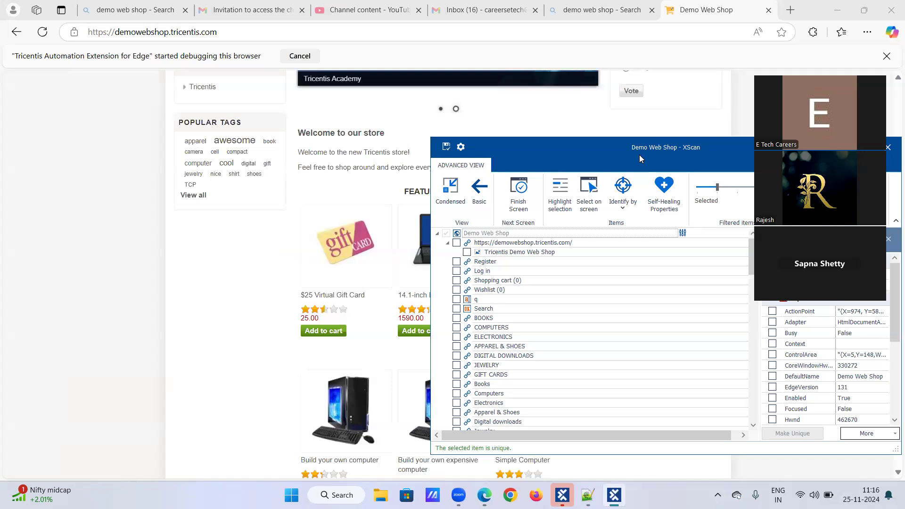
left_click_drag(639, 155, 828, 163)
scroll(385, 296, "down", 1)
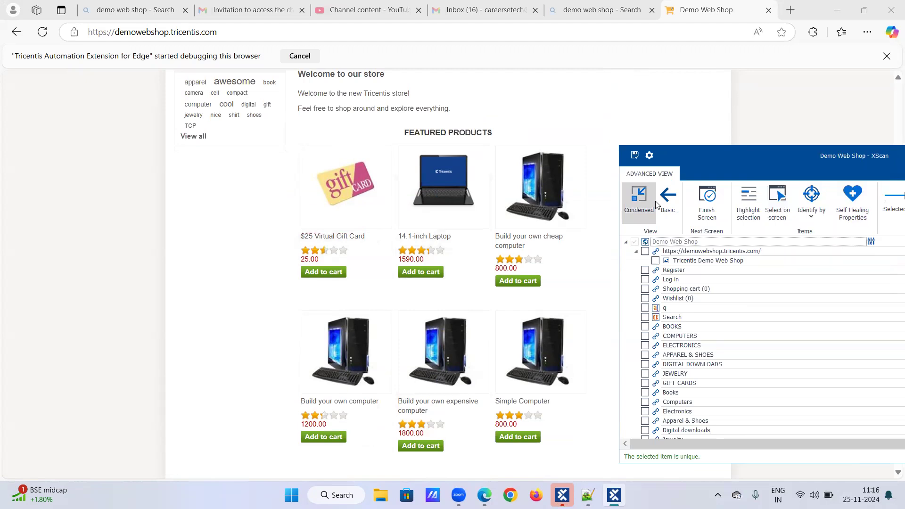
Select on screen the six Add to cart buttons, from the gift card to Simple Computer.
left_click(777, 200)
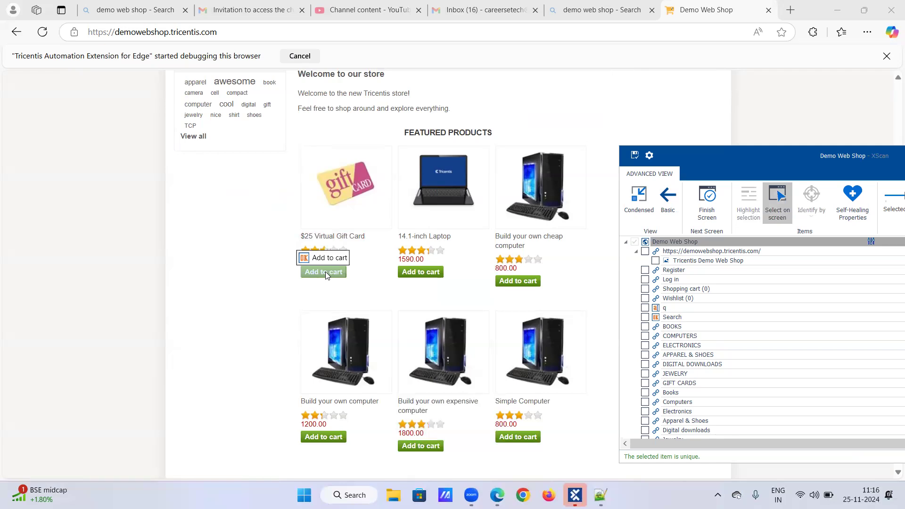
left_click(325, 271)
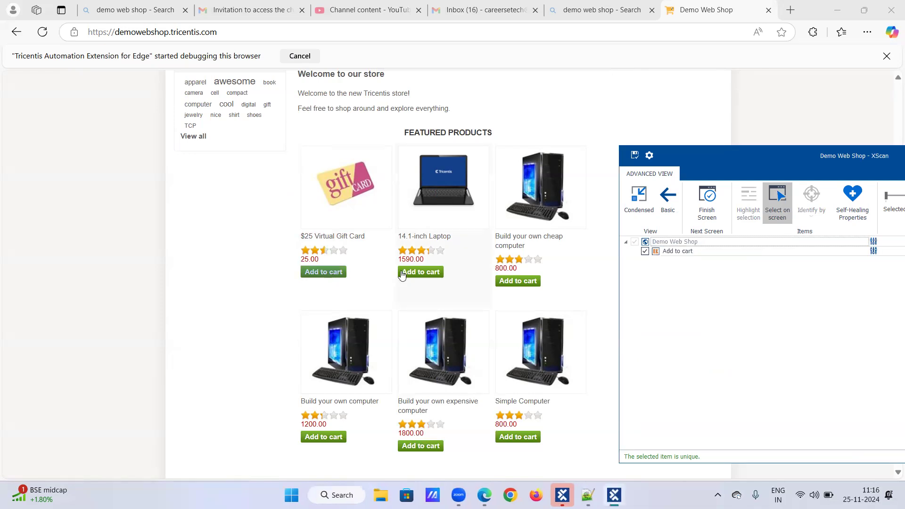
left_click(429, 272)
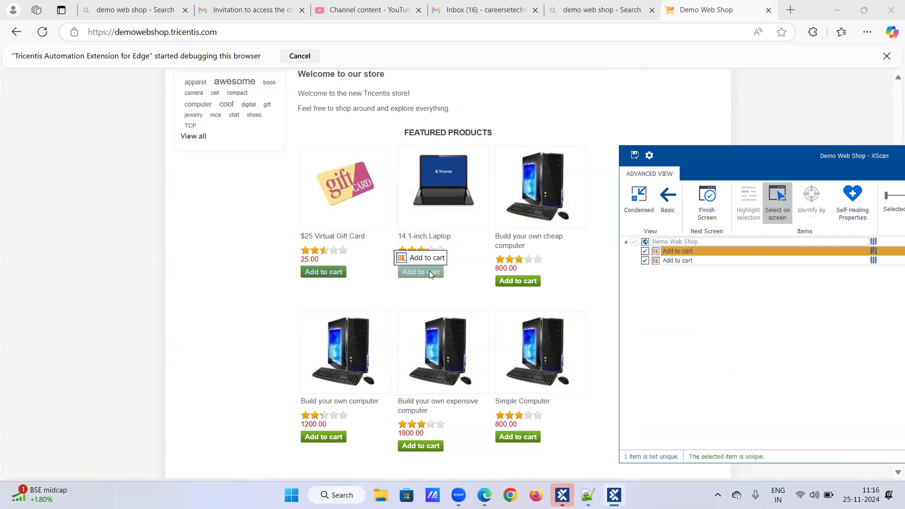
left_click(507, 285)
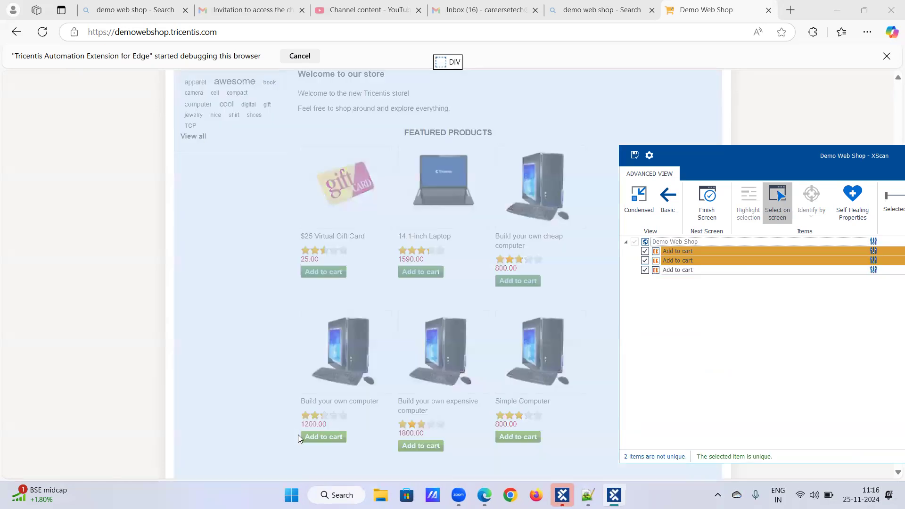
left_click(309, 438)
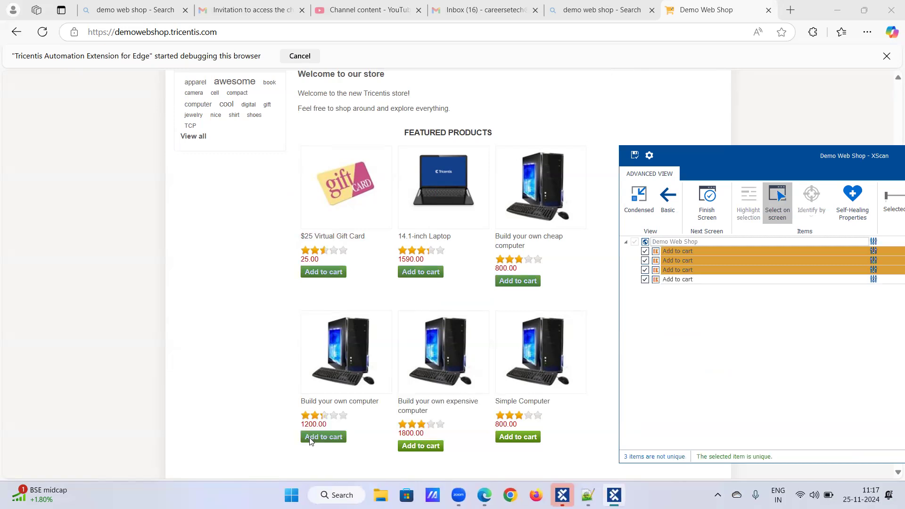
left_click(408, 448)
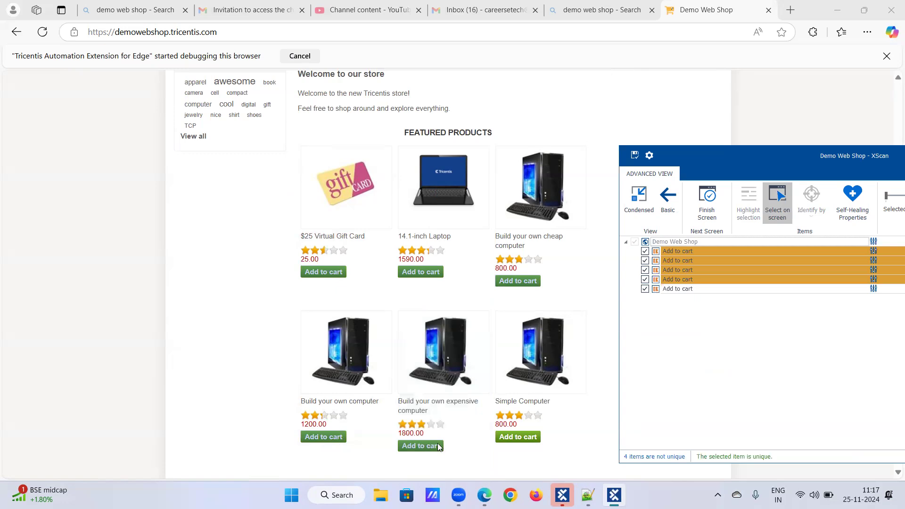
left_click(517, 439)
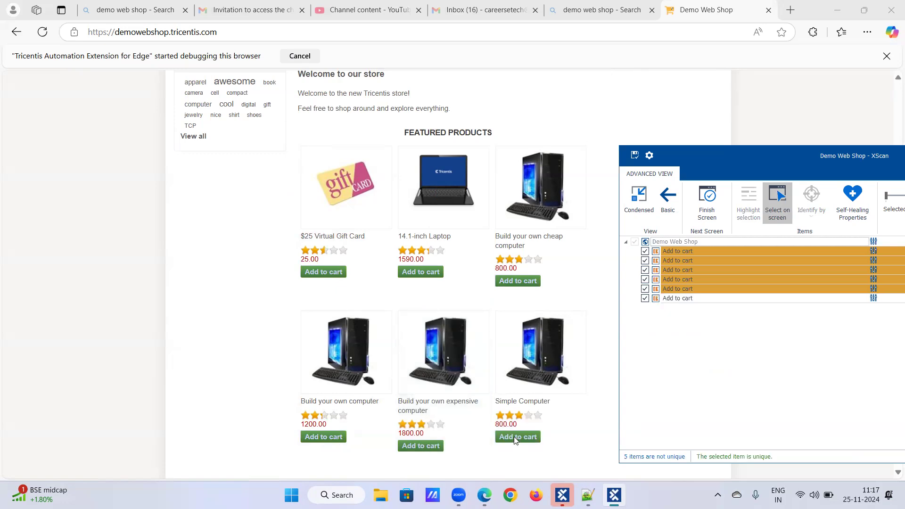
left_click(773, 204)
left_click(774, 204)
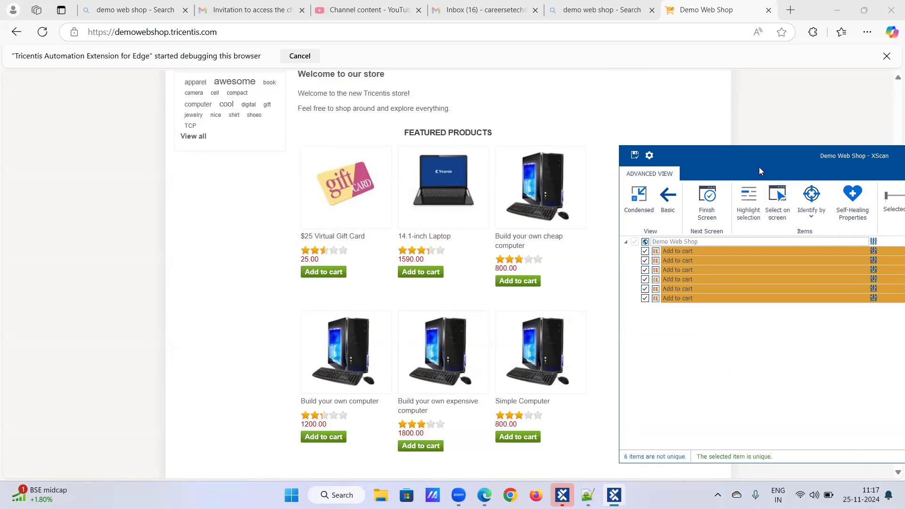
Show the first Add to cart item's Technical properties in a widened XScan properties pane.
left_click_drag(750, 163, 454, 153)
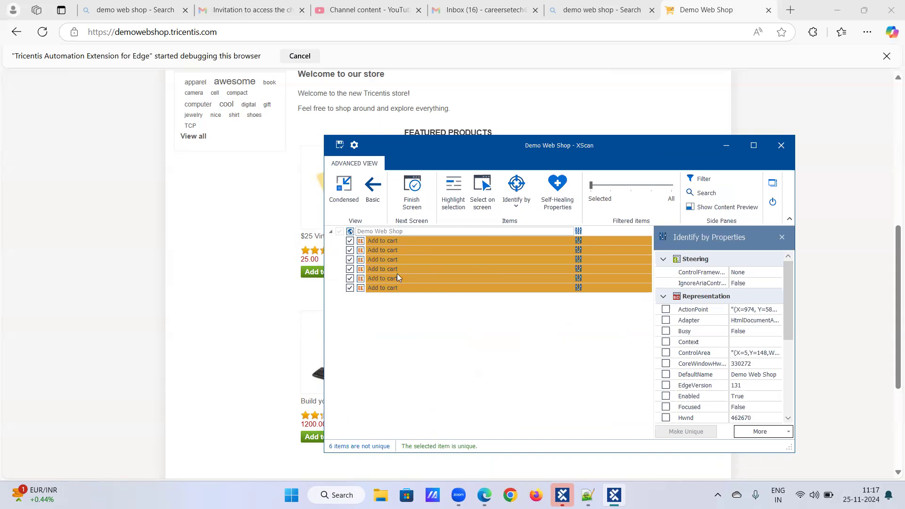
left_click(386, 241)
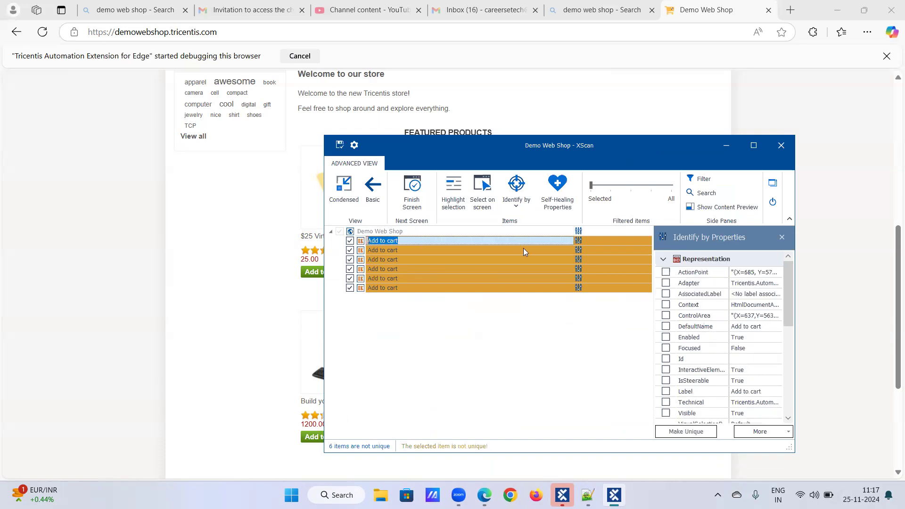
scroll(729, 315, "down", 5)
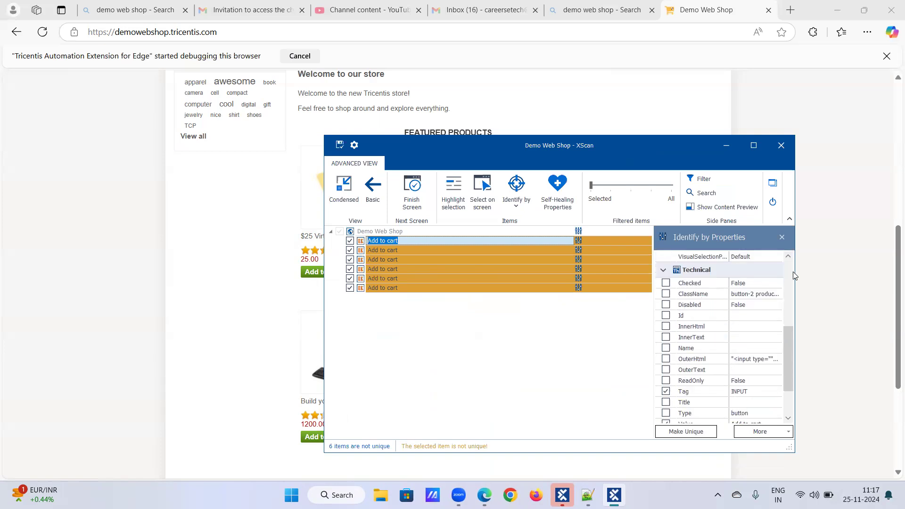
left_click_drag(794, 273, 826, 272)
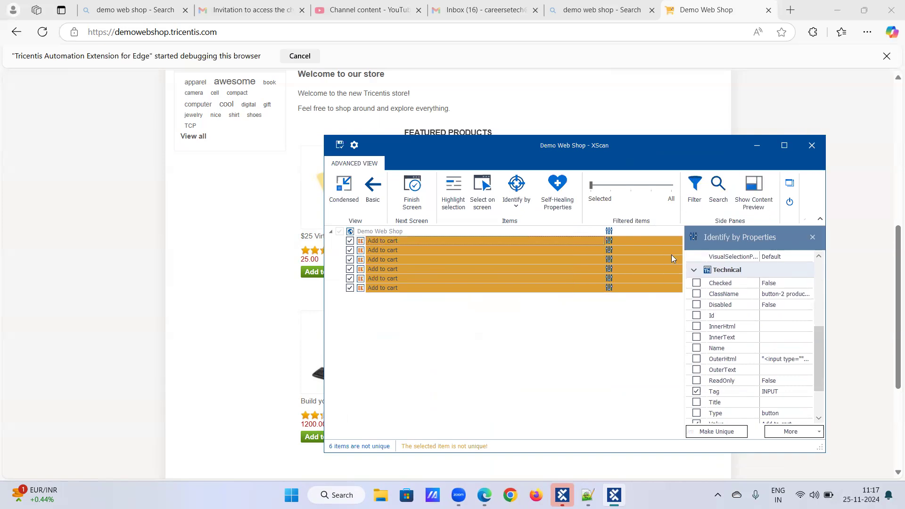
left_click_drag(682, 258, 629, 256)
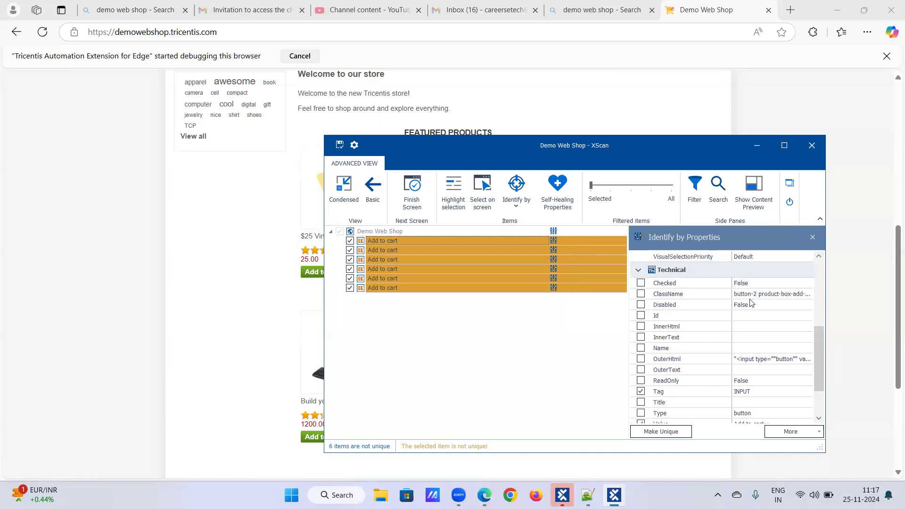
Check ClassName and Type as identifying properties for the first Add to cart item.
left_click(641, 294)
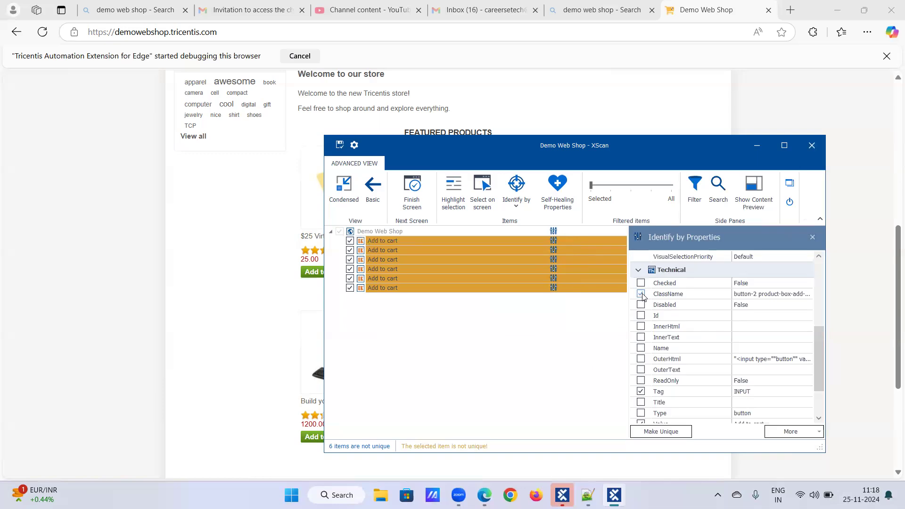
scroll(658, 357, "down", 1)
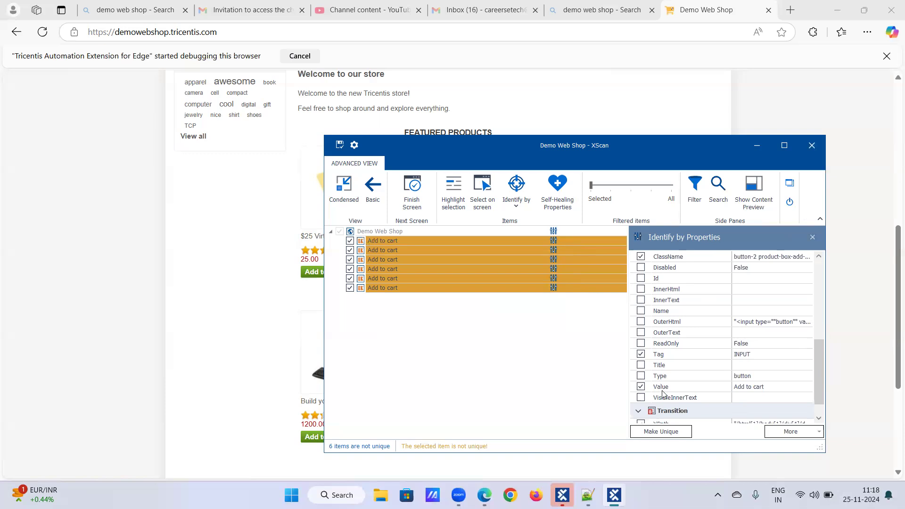
left_click(641, 376)
Review the other Add to cart items' properties, then return to the first item.
left_click(406, 250)
left_click(427, 258)
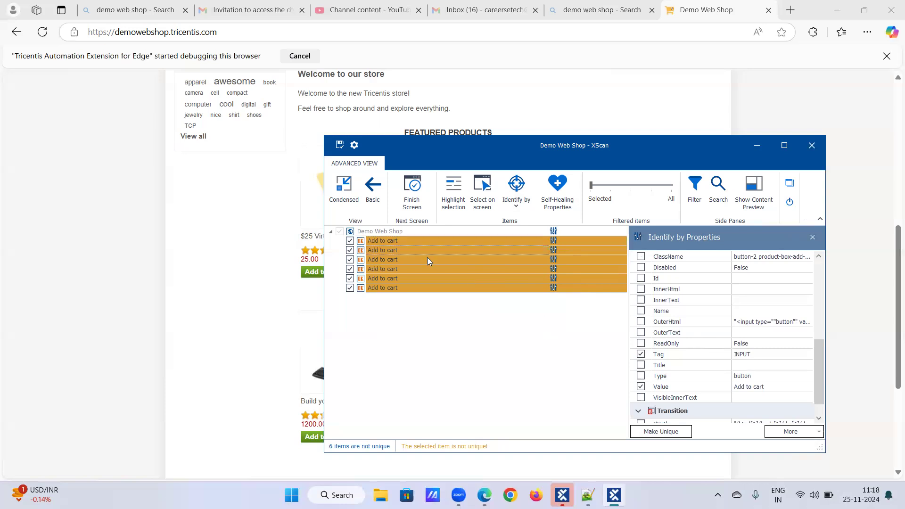
left_click(427, 241)
left_click(428, 253)
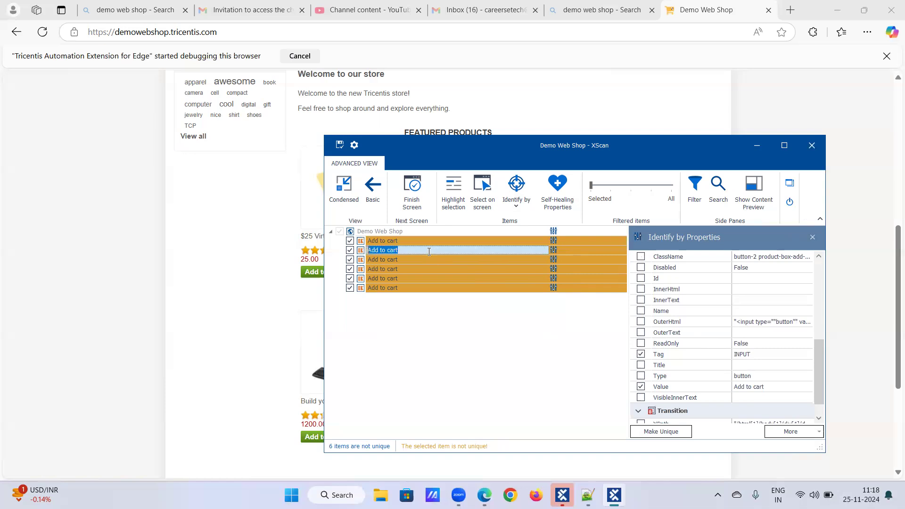
scroll(744, 348, "up", 3)
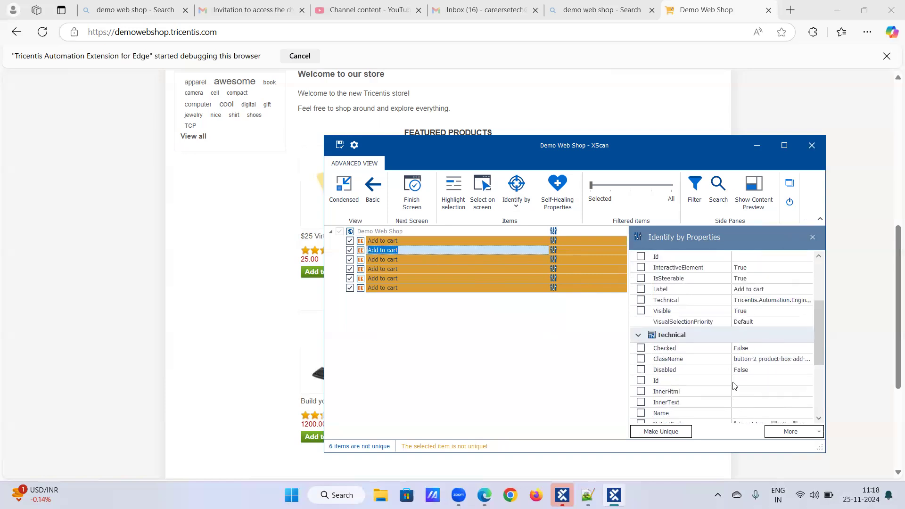
scroll(731, 378, "down", 1)
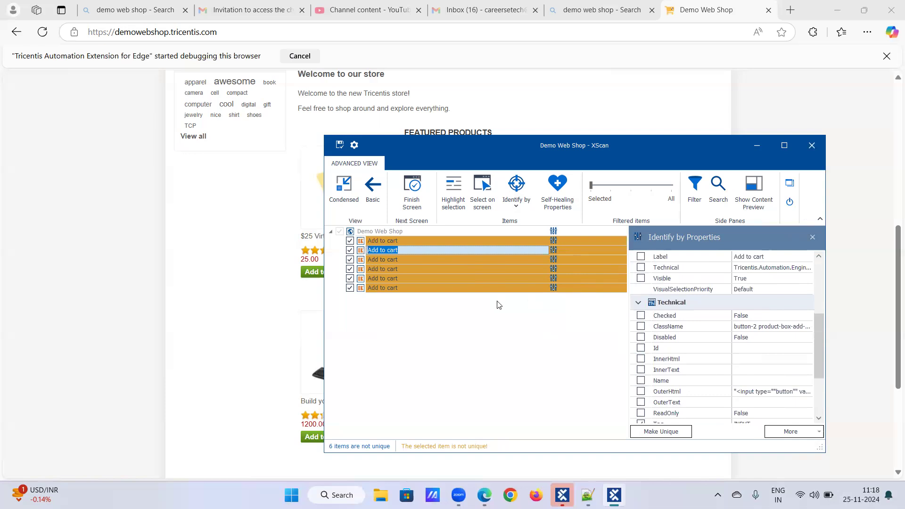
left_click(422, 260)
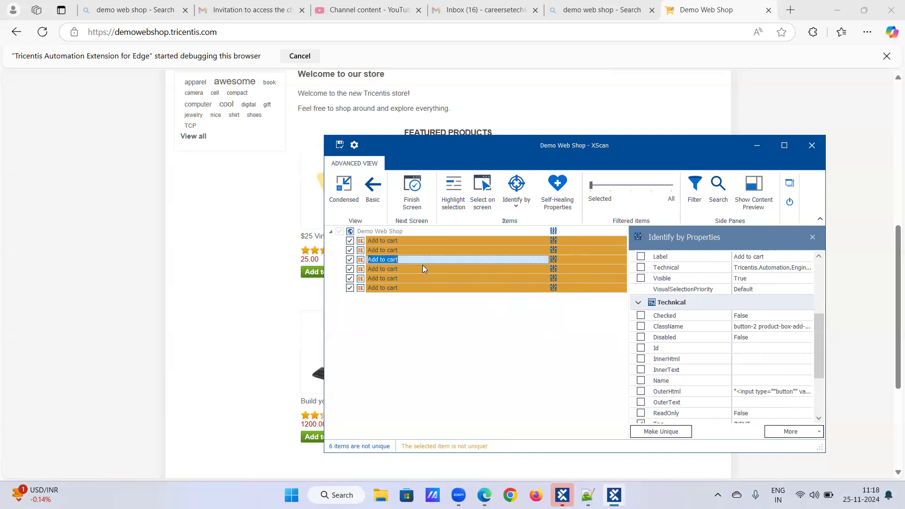
left_click(417, 269)
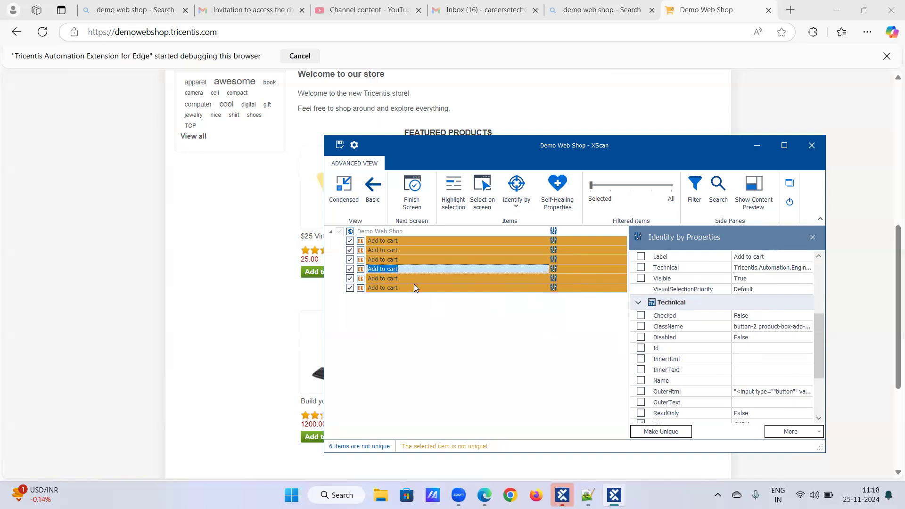
left_click(412, 287)
scroll(710, 324, "down", 3)
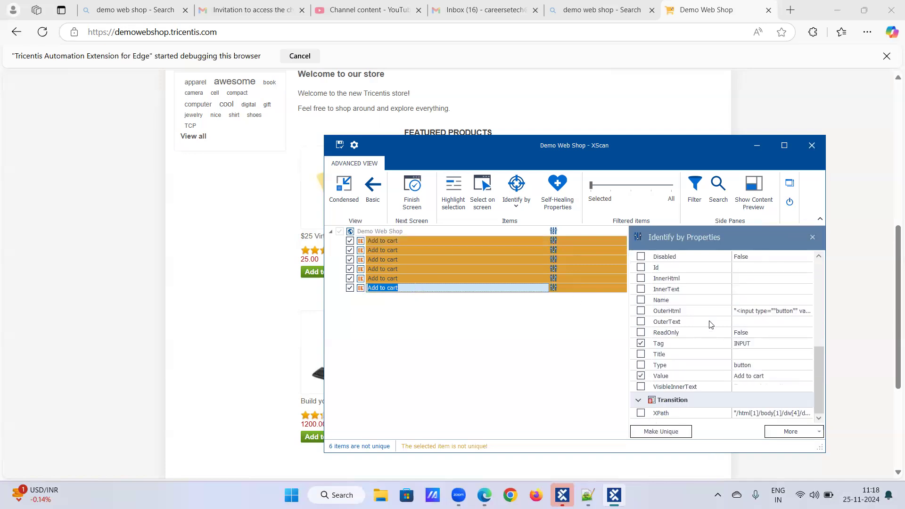
scroll(711, 325, "up", 1)
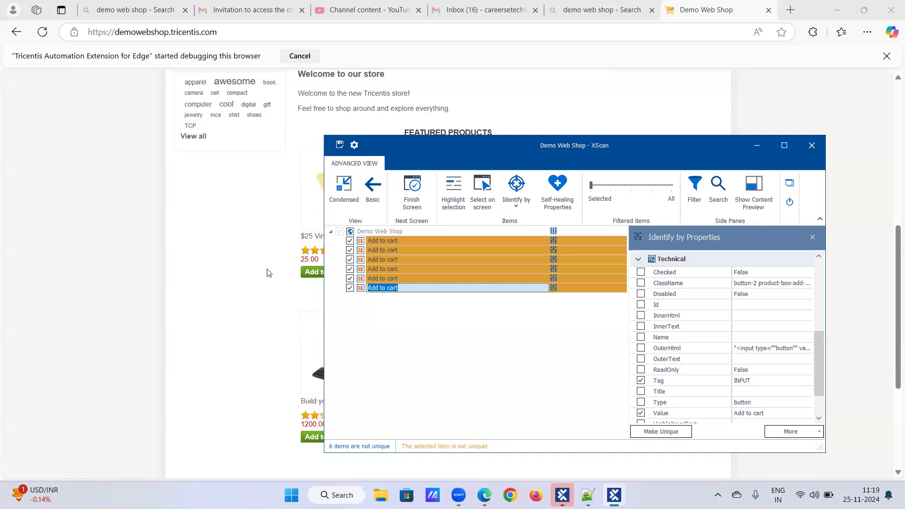
left_click(401, 240)
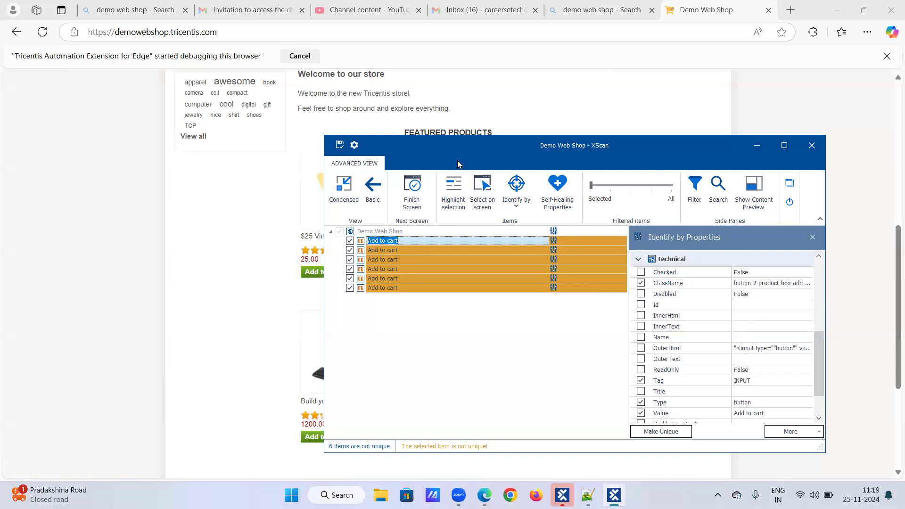
Reposition XScan so the gift card and its Add to cart button show beside it.
left_click_drag(458, 164, 602, 164)
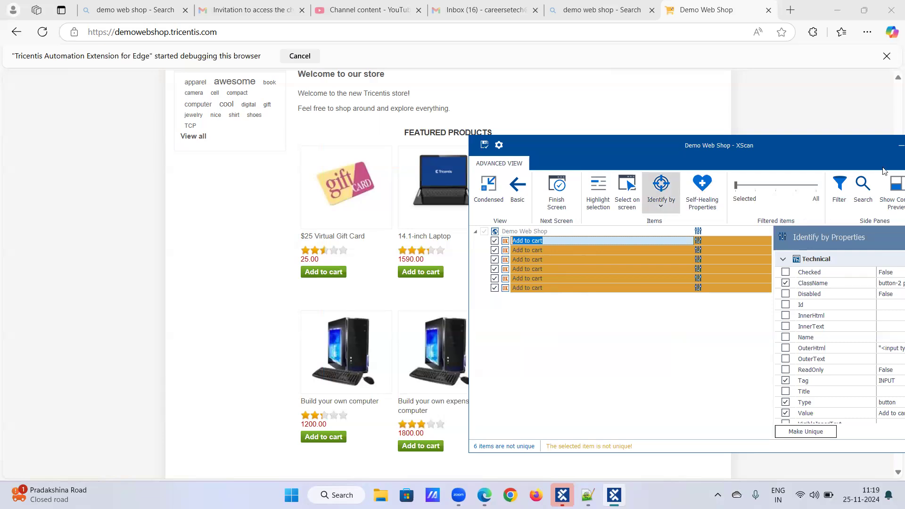
left_click_drag(827, 158, 749, 164)
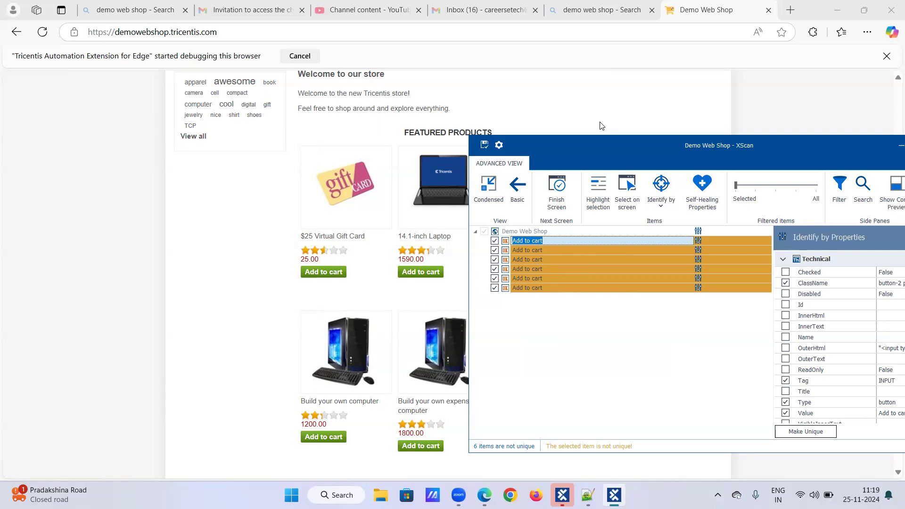
scroll(600, 122, "up", 1)
scroll(599, 126, "down", 1)
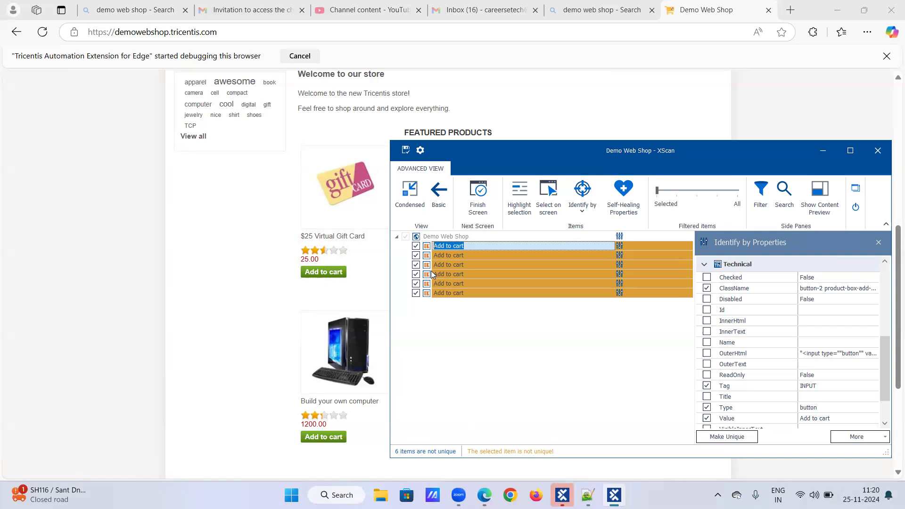
Identify the first Add to cart item by Anchor, choosing the gift card's details link.
left_click(588, 216)
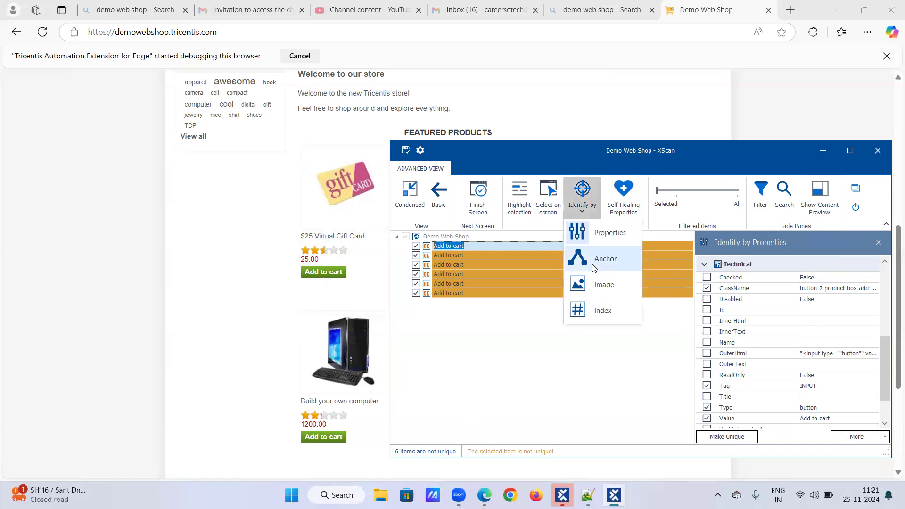
left_click(592, 266)
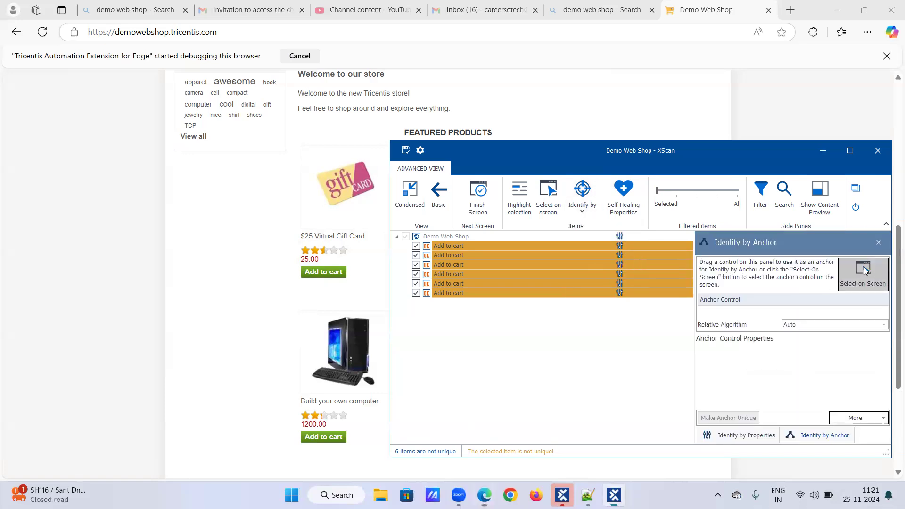
left_click(865, 270)
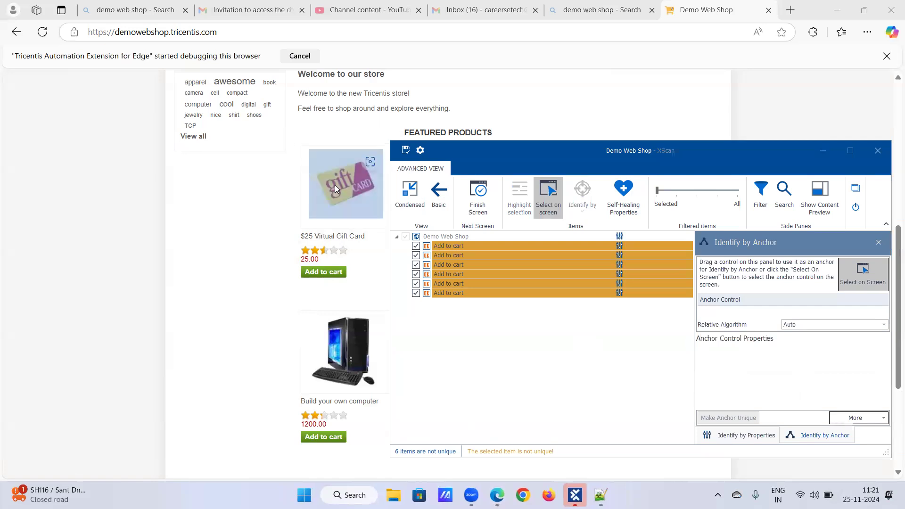
left_click(853, 280)
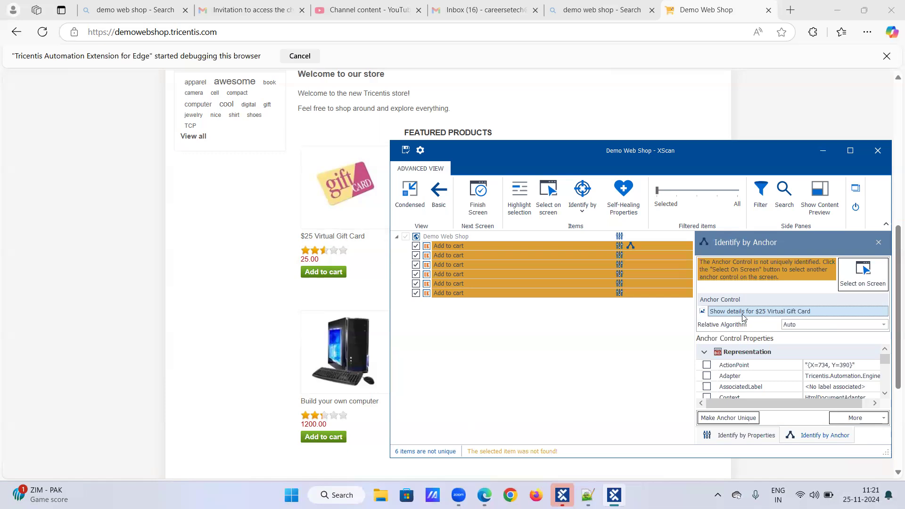
Remove the non-unique gift card anchor from the Anchor Control field.
right_click(744, 314)
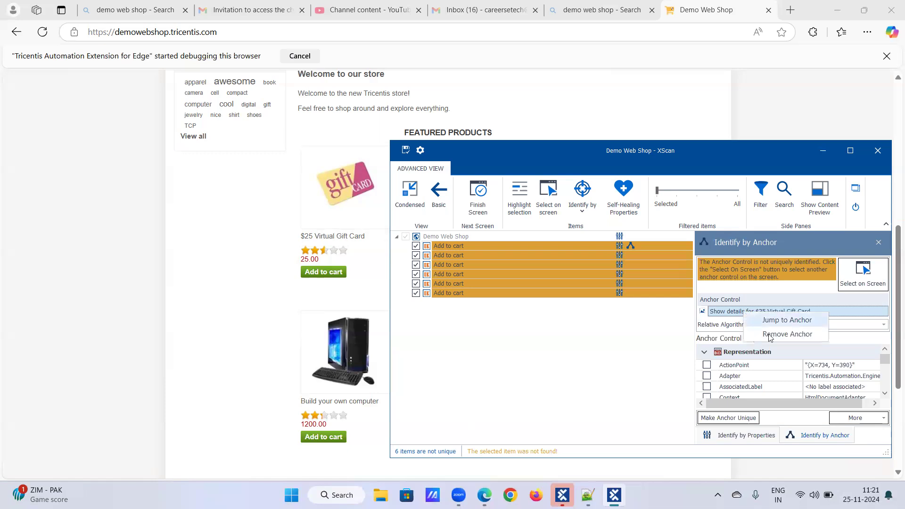
left_click(786, 335)
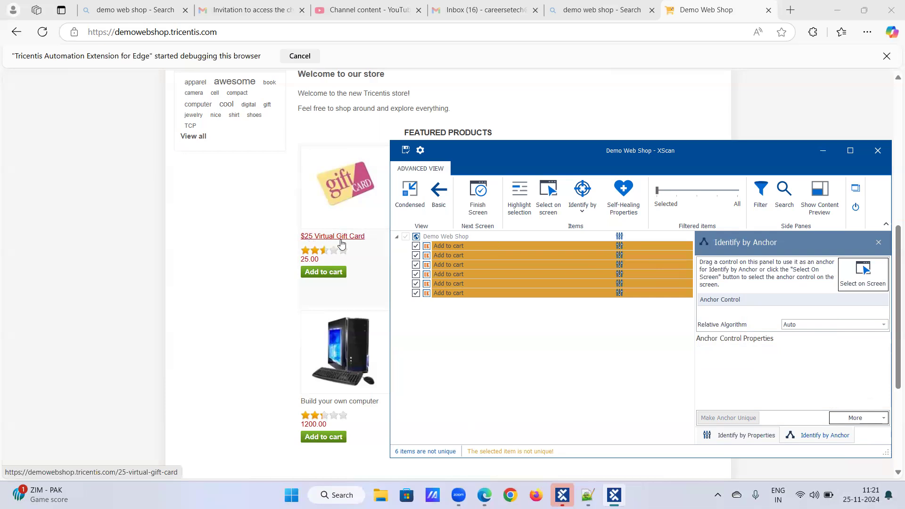
Anchor the first Add to cart item to the $25 Virtual Gift Card title.
left_click(865, 273)
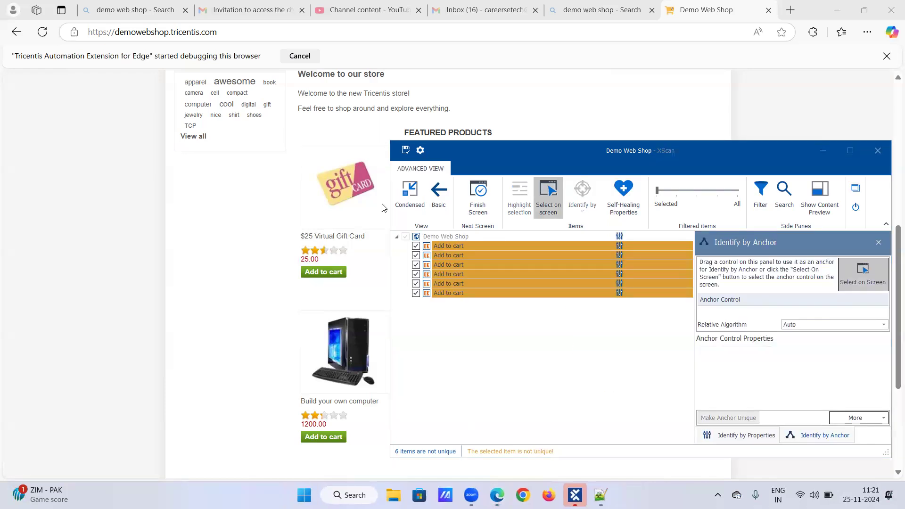
left_click(345, 238)
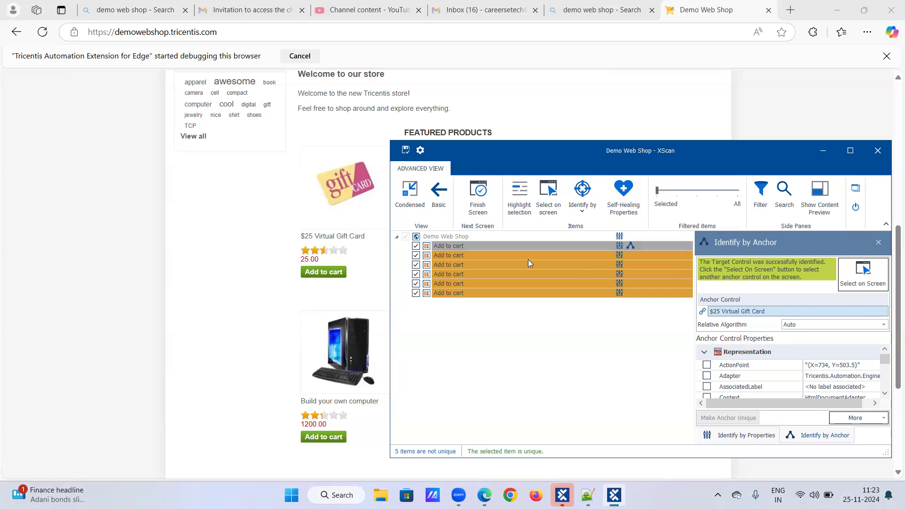
Switch the Add to cart items to Identify by Index, then restore XScan down over Edge.
right_click(739, 312)
left_click(719, 297)
left_click(581, 220)
left_click(578, 258)
left_click(580, 211)
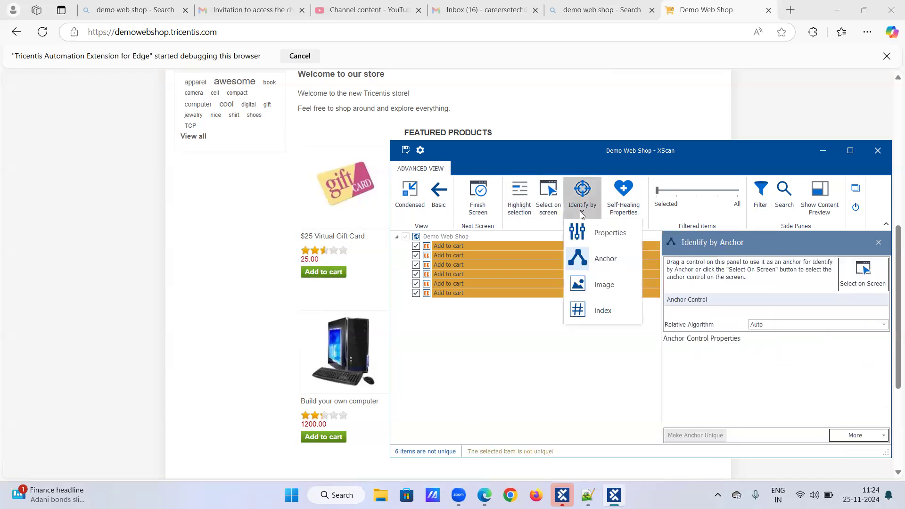
left_click(593, 311)
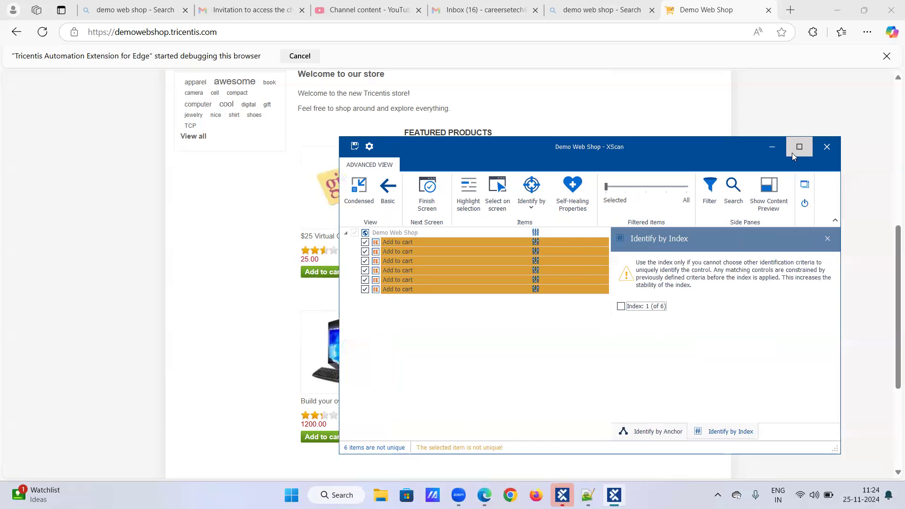
double_click(792, 153)
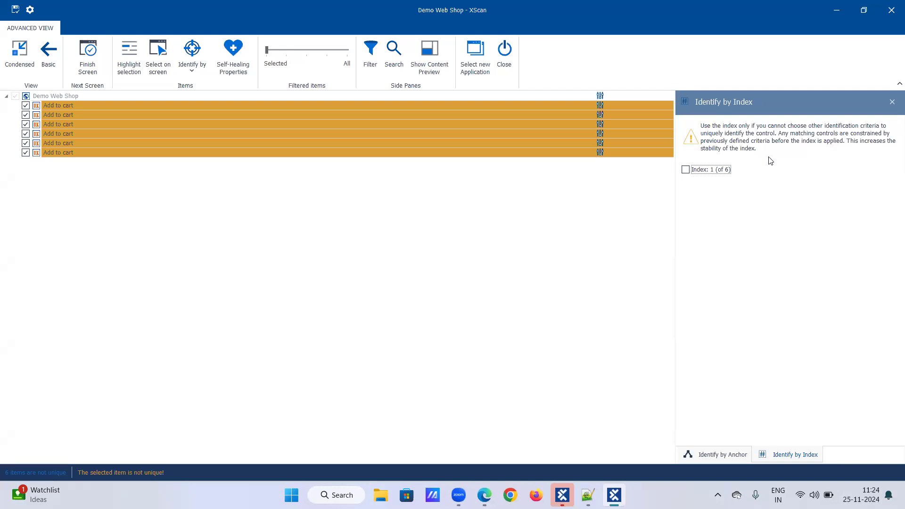
left_click(863, 9)
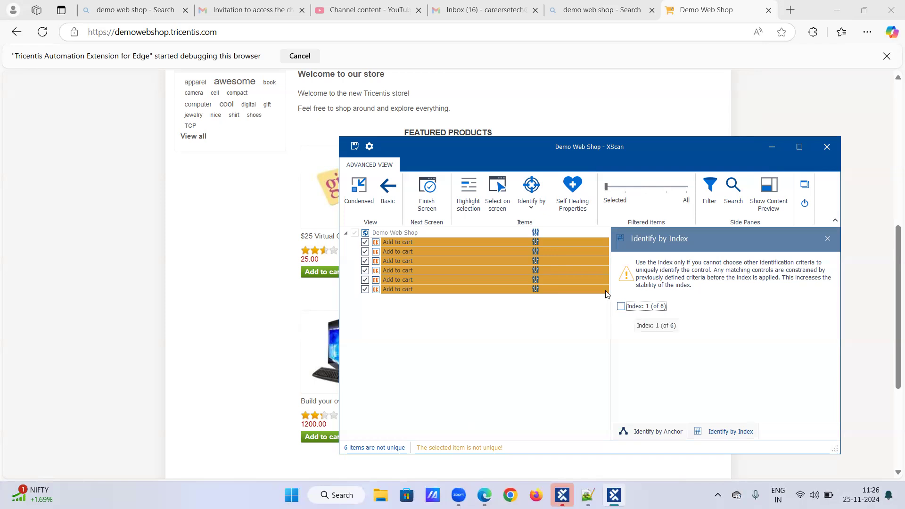
Identify the first Add to cart item by 'Index: 1 (of 6)' so it becomes unique.
left_click(405, 242)
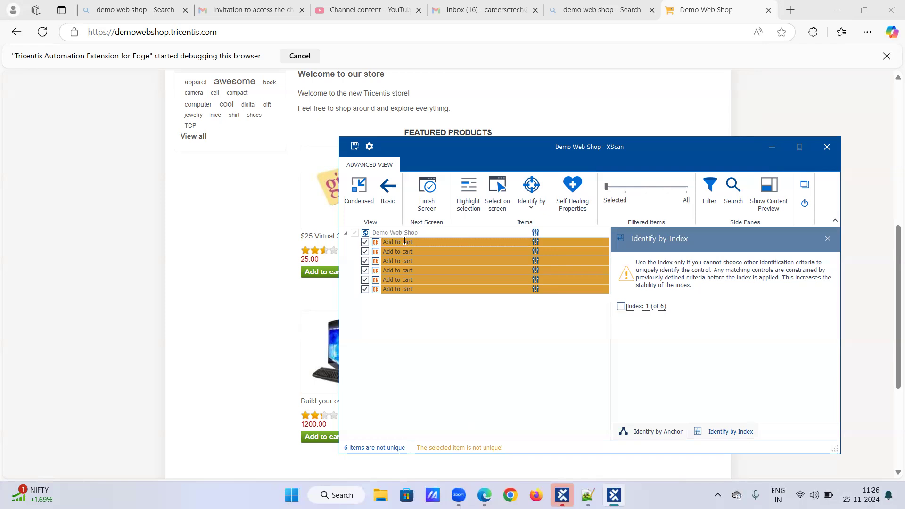
left_click(621, 307)
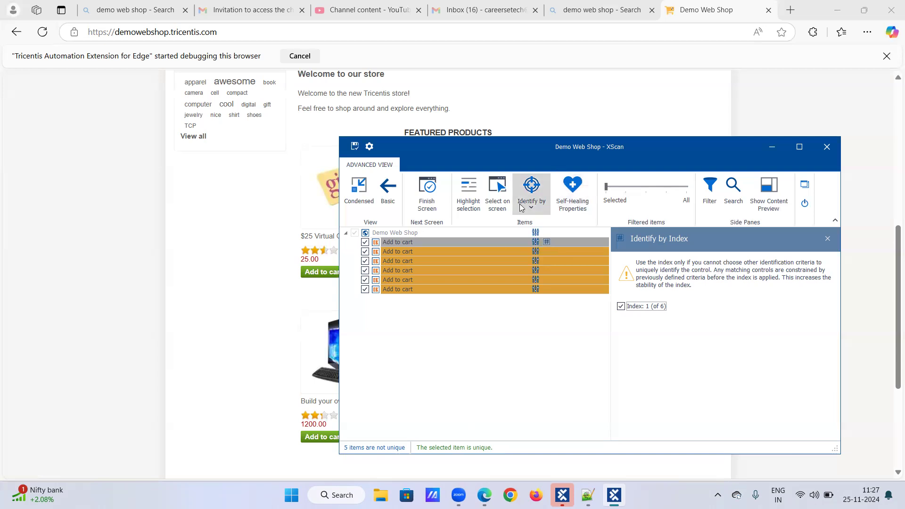
Switch the second Add to cart item to Identify by Index and constrain it to index 2.
left_click(440, 253)
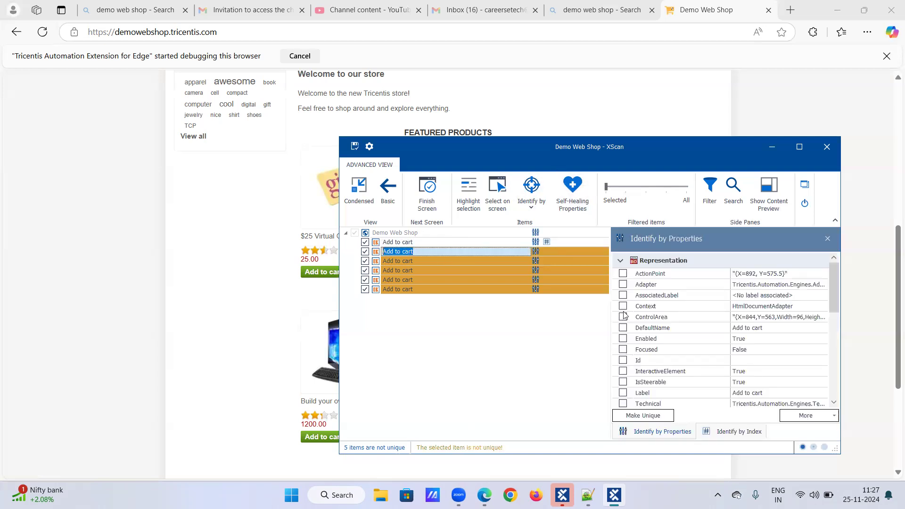
left_click(528, 210)
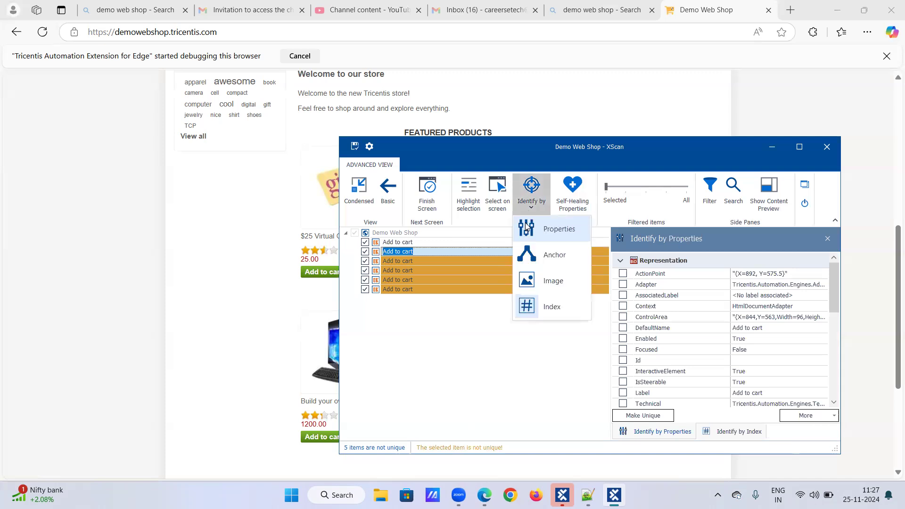
left_click(540, 308)
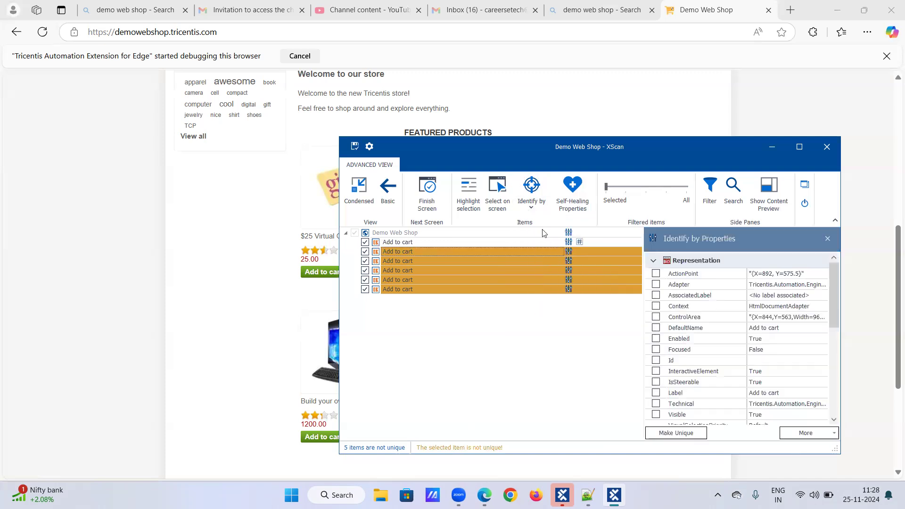
left_click(533, 211)
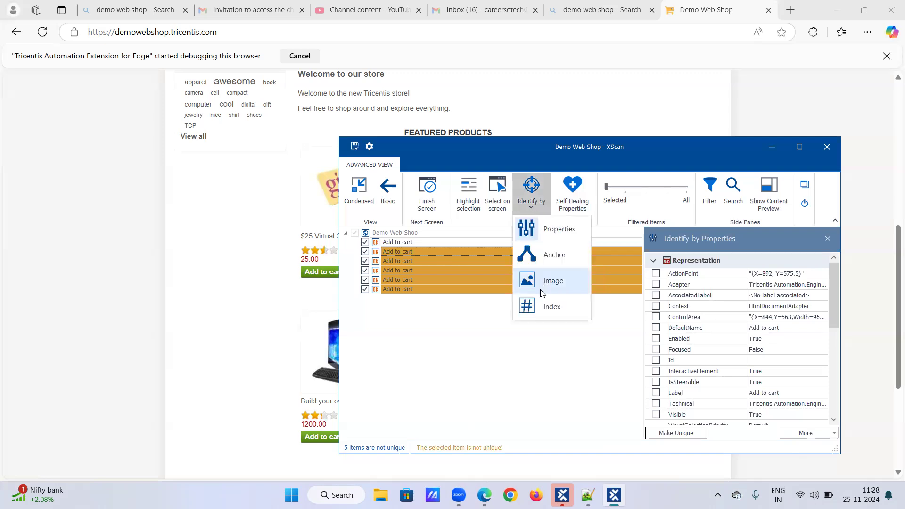
left_click(542, 306)
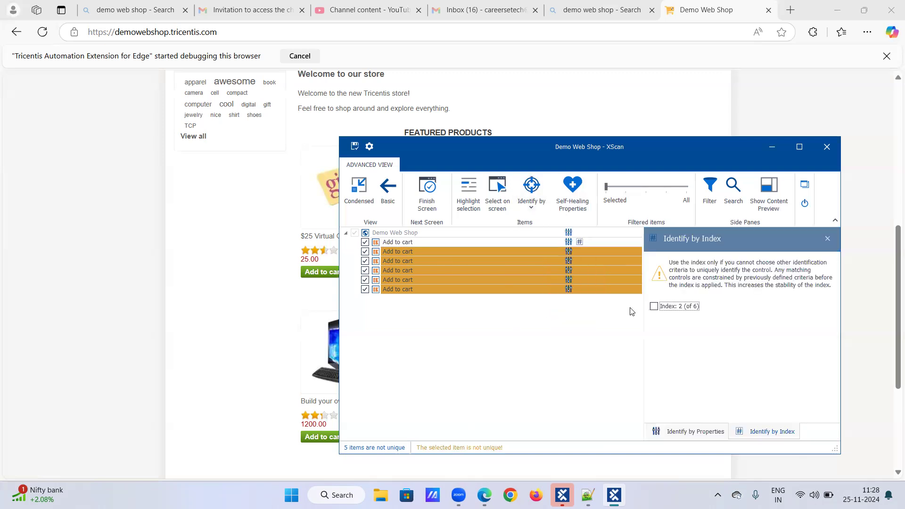
left_click(654, 307)
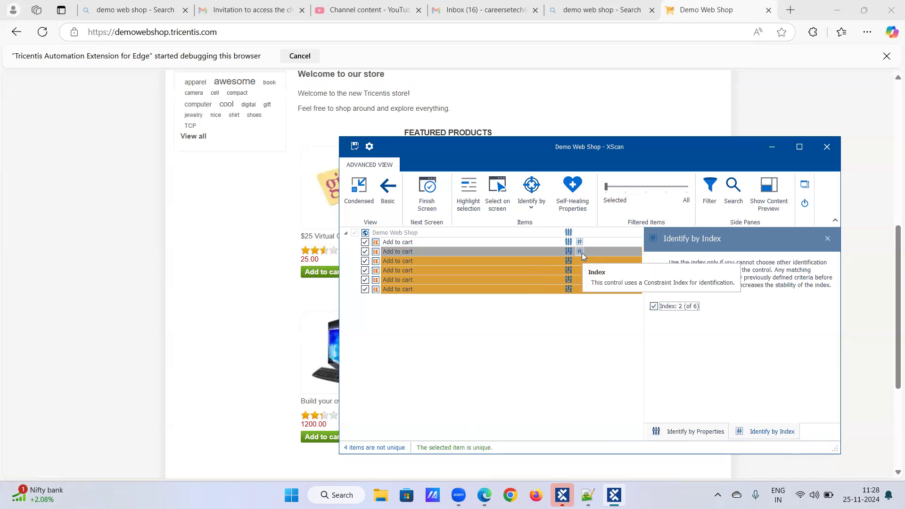
Constrain the third through sixth Add to cart items to indexes 3, 4, 5 and 6.
left_click(409, 258)
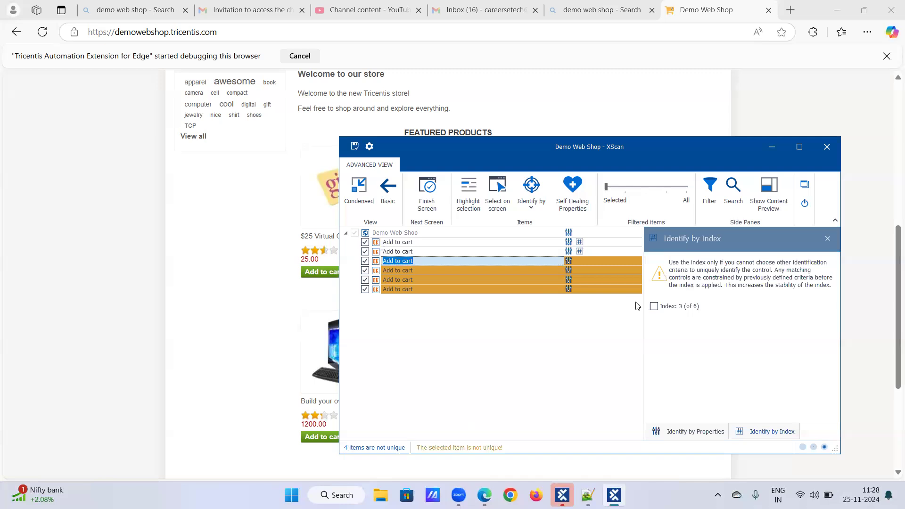
left_click(654, 306)
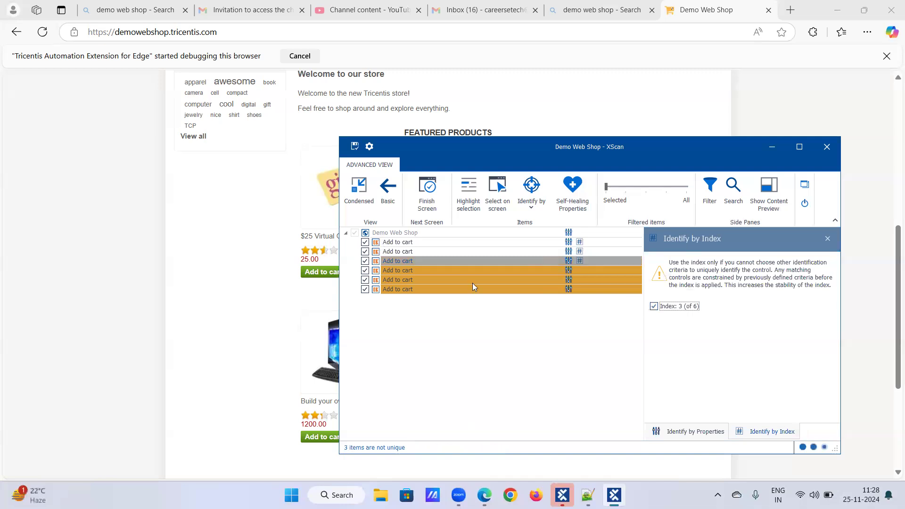
left_click(465, 271)
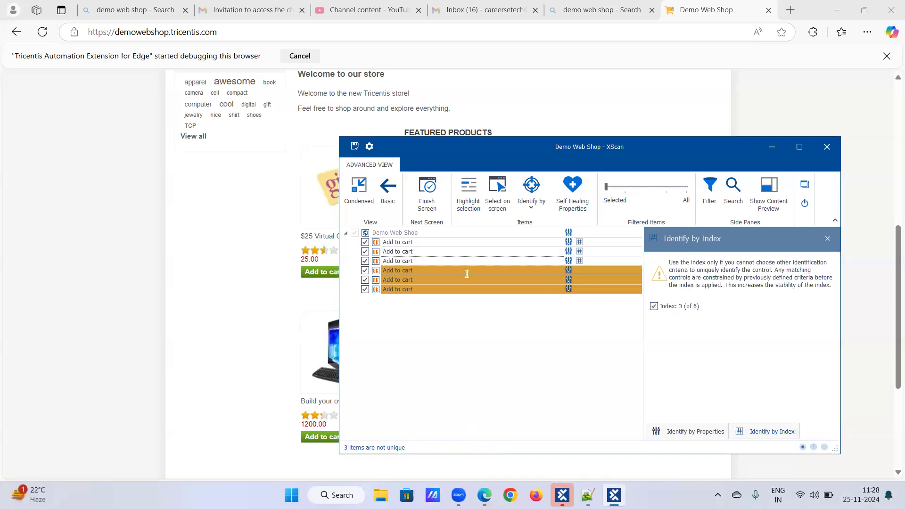
left_click(653, 306)
left_click(430, 281)
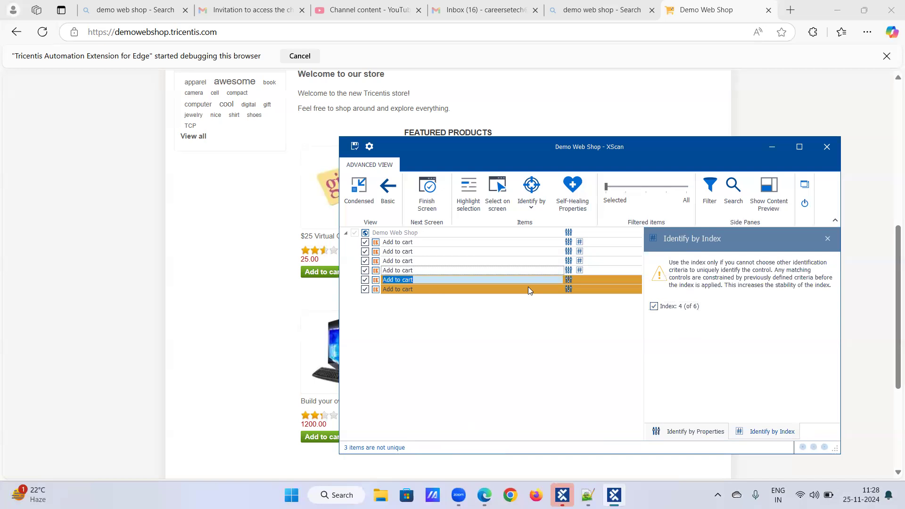
left_click(654, 306)
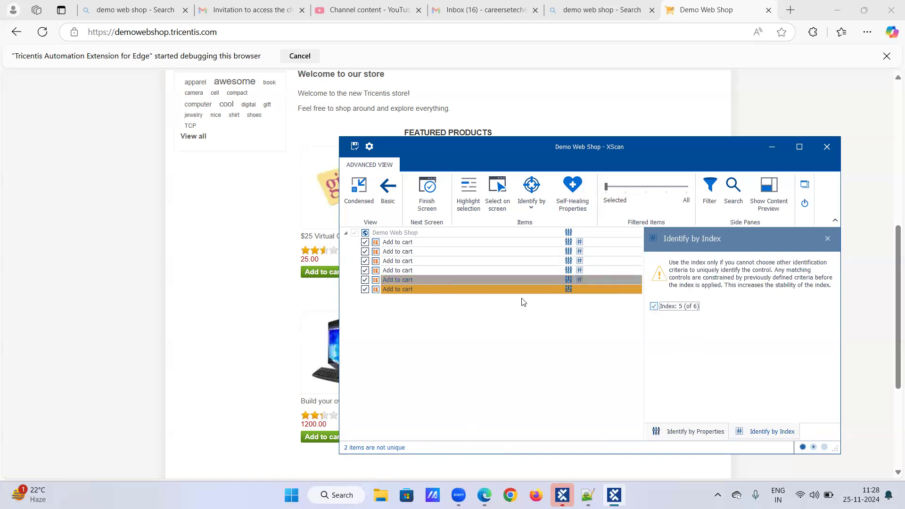
left_click(482, 297)
left_click(654, 306)
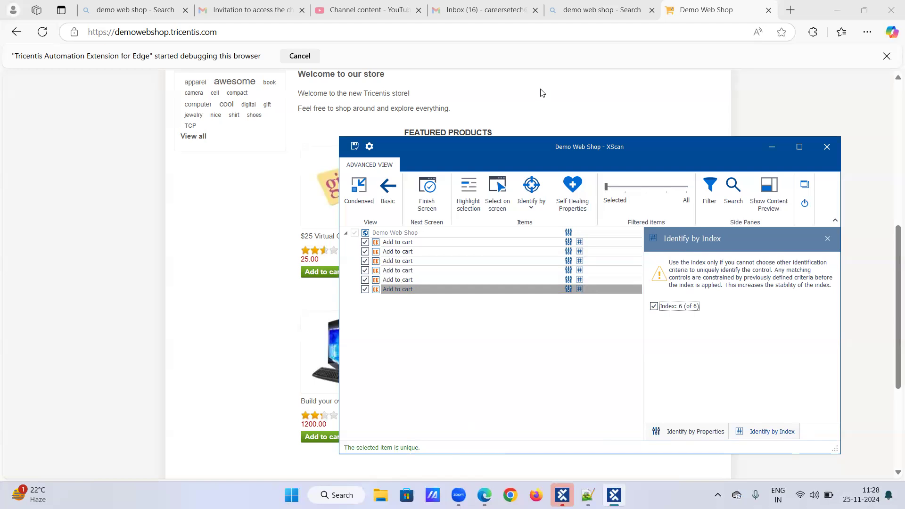
Show the first Add to cart item's Identify by Properties list and compare it with the second item's.
left_click(568, 245)
scroll(665, 363, "down", 5)
scroll(673, 361, "down", 3)
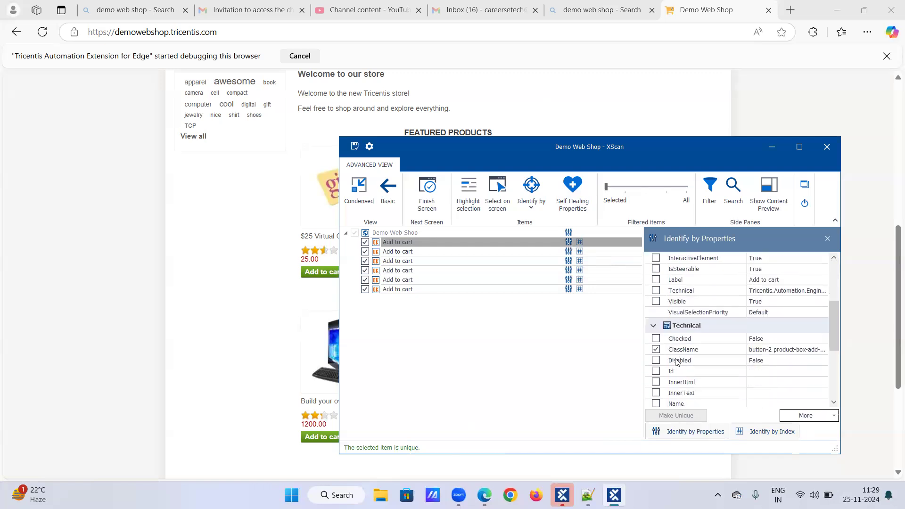
left_click(437, 255)
scroll(687, 376, "down", 2)
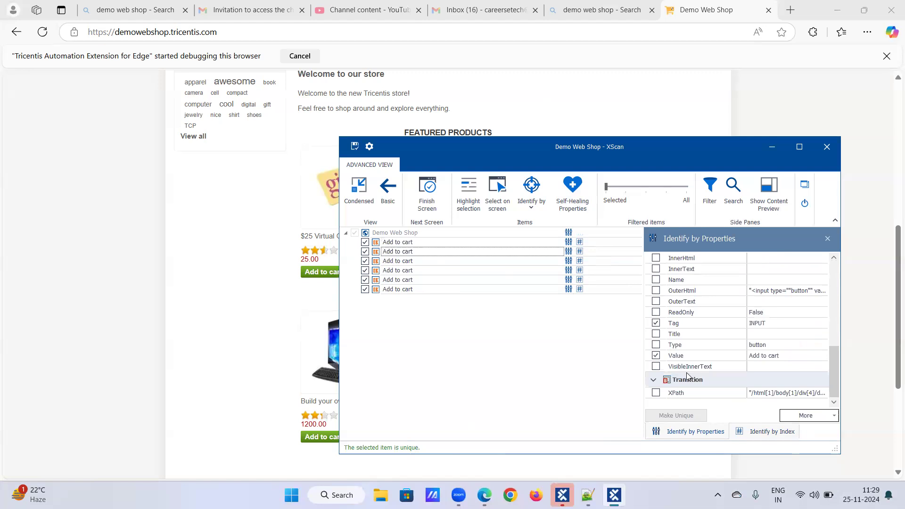
scroll(683, 359, "up", 3)
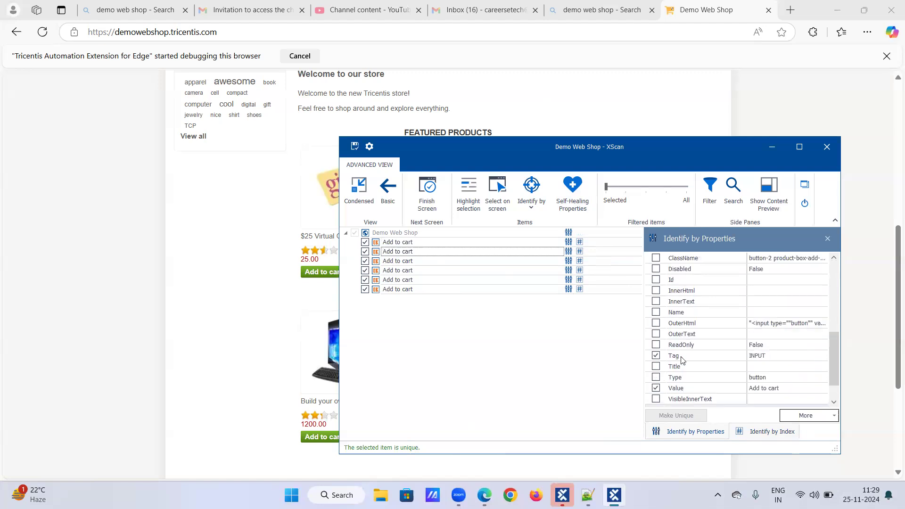
Review the first Add to cart item's properties, noting ClassName, Tag and Type are checked.
left_click(417, 244)
scroll(679, 350, "down", 1)
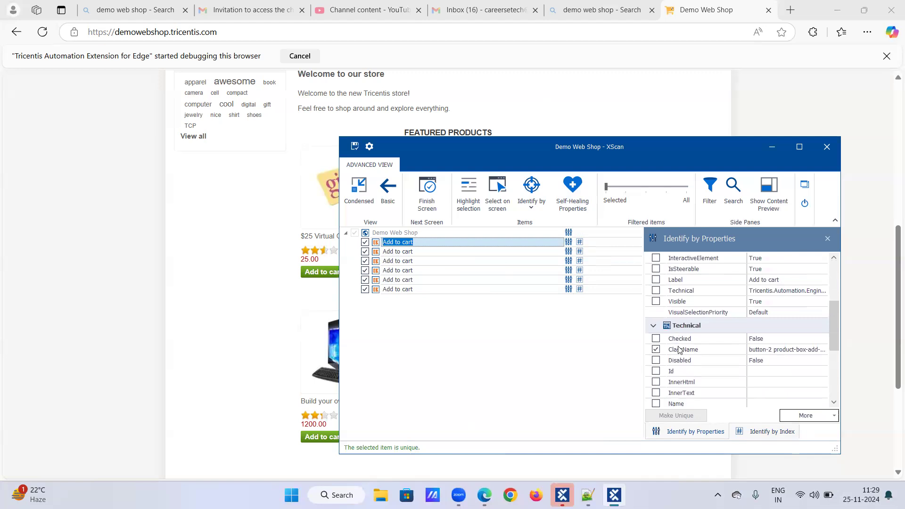
scroll(676, 349, "down", 3)
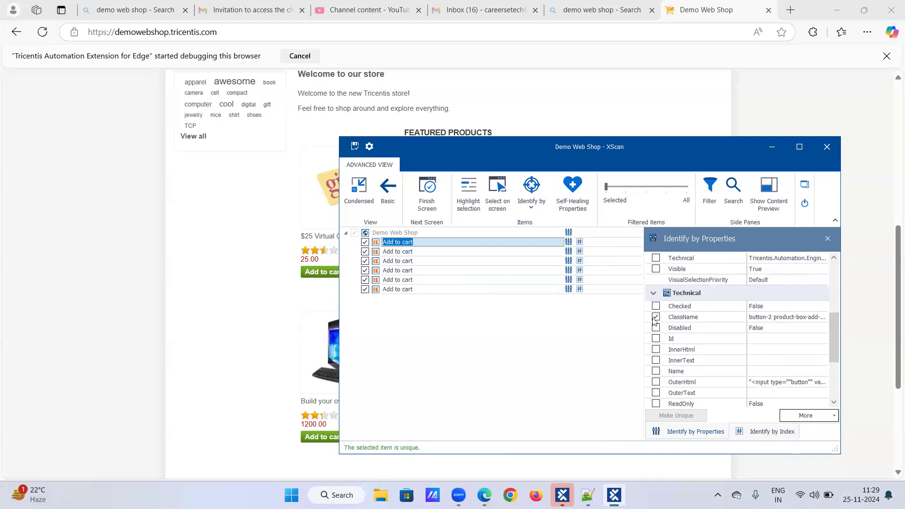
scroll(657, 339, "down", 8)
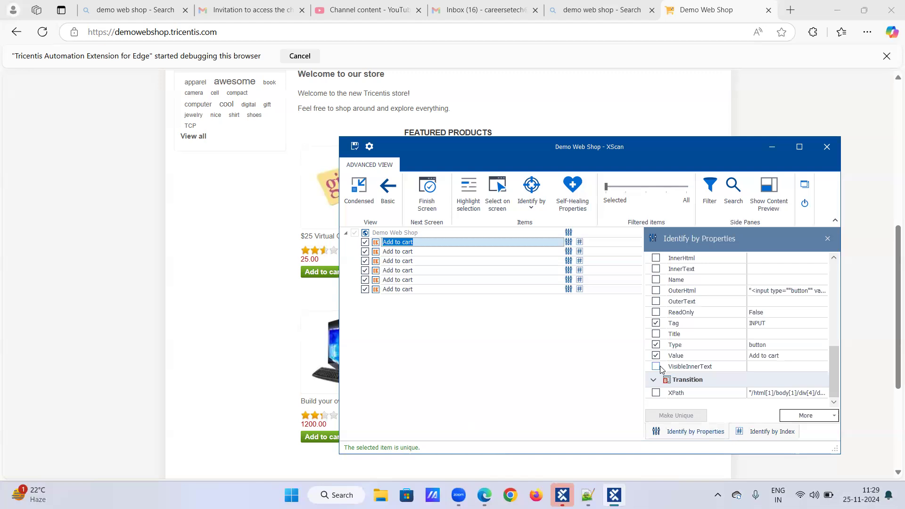
scroll(664, 366, "up", 3)
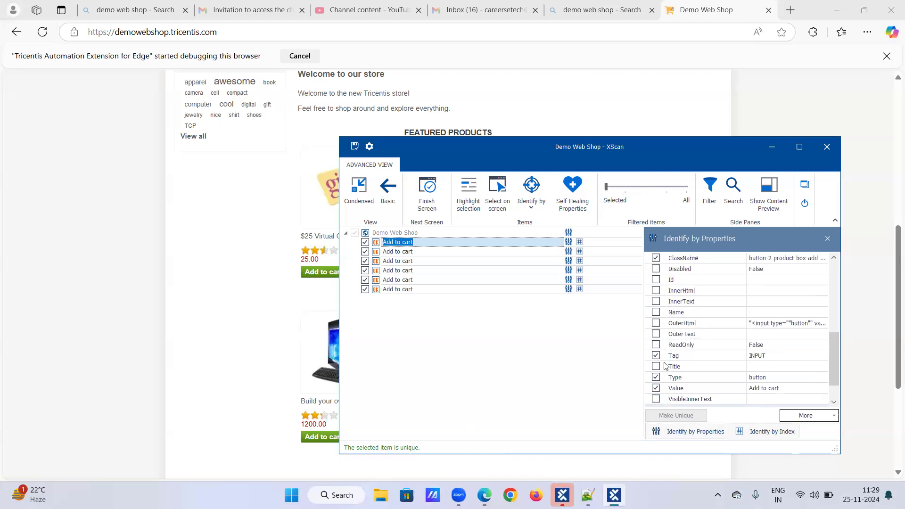
scroll(664, 362, "up", 3)
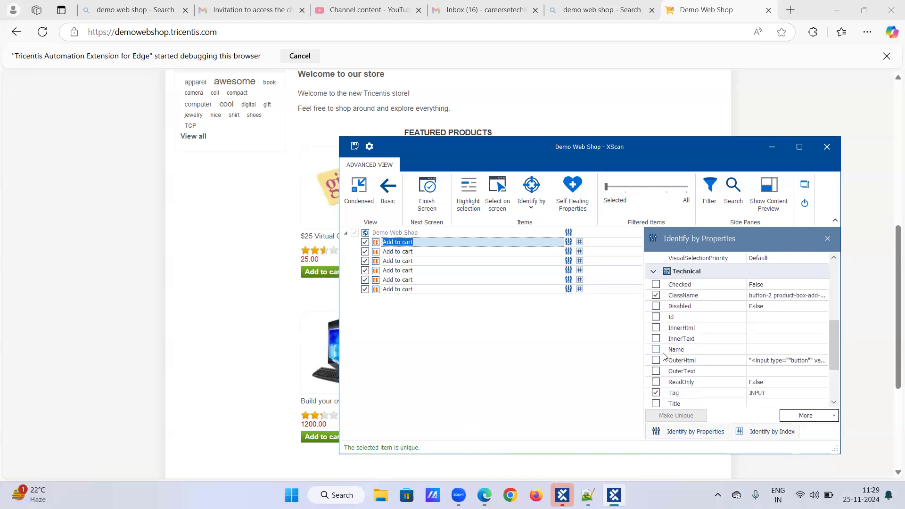
scroll(664, 356, "down", 3)
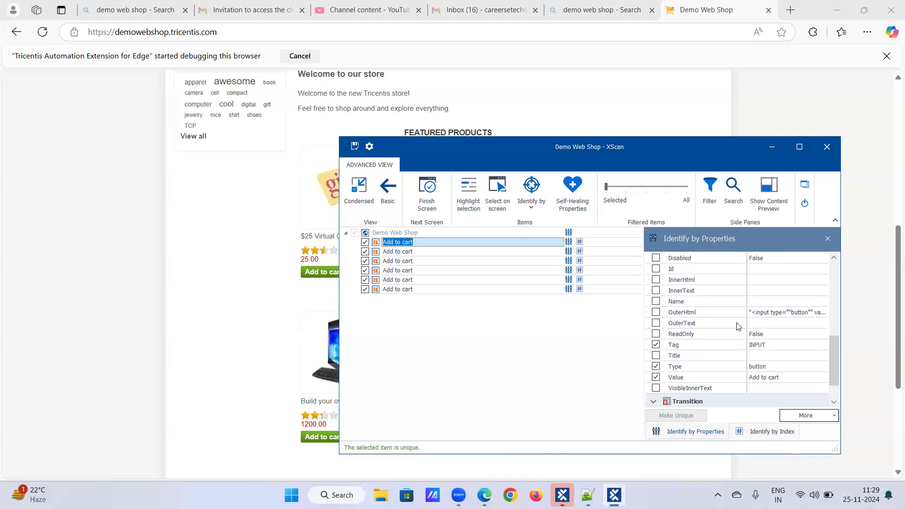
scroll(738, 326, "up", 3)
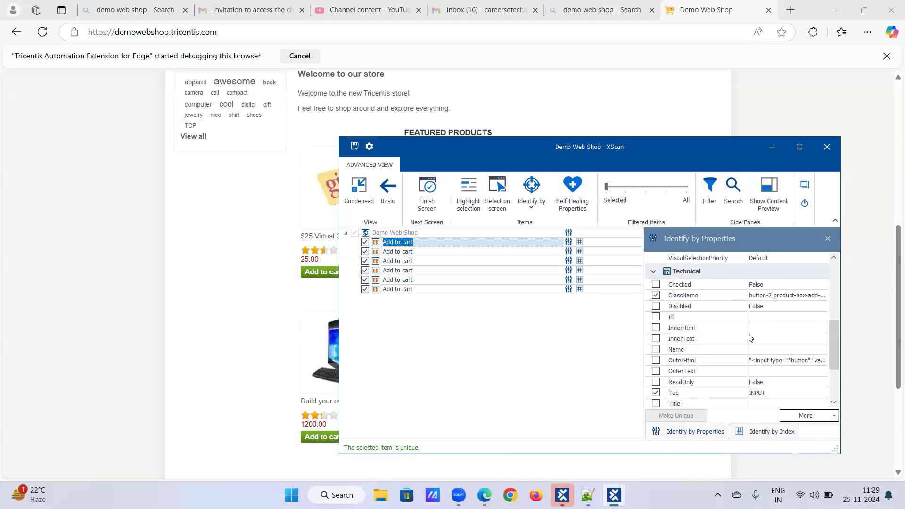
scroll(750, 337, "down", 1)
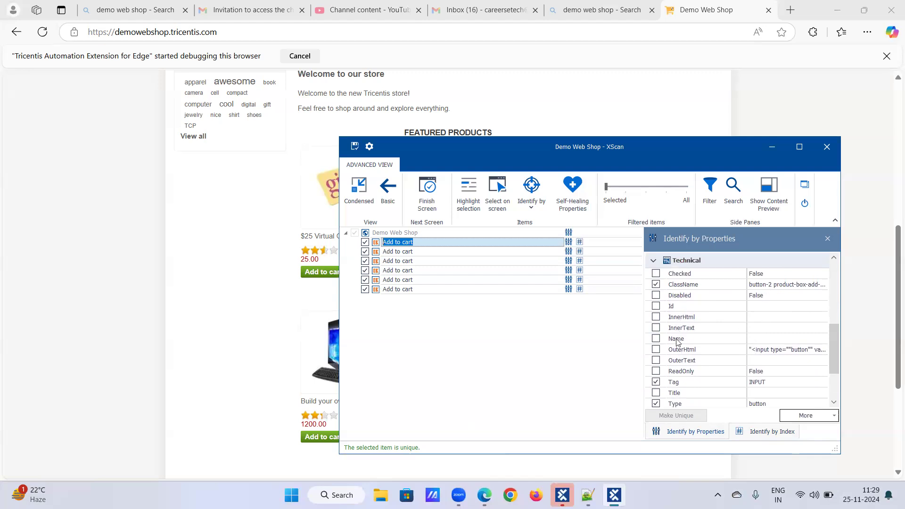
scroll(678, 351, "up", 1)
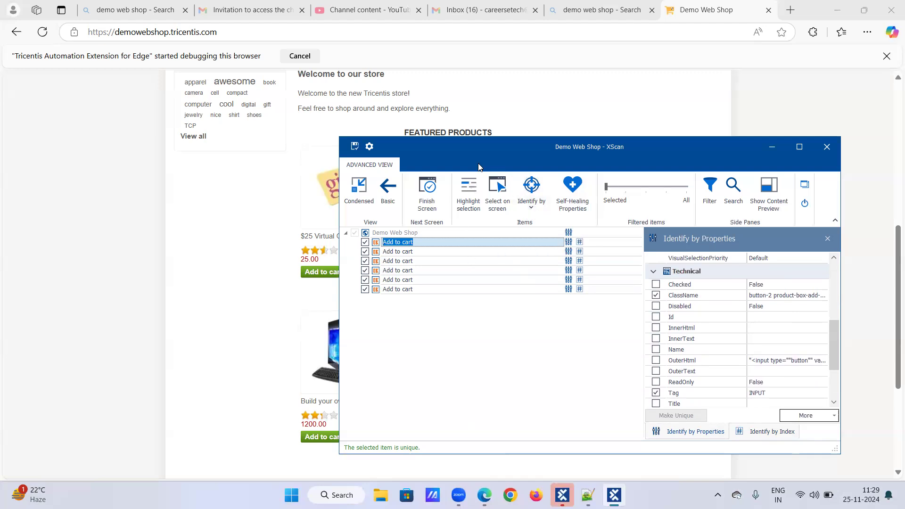
Drag XScan to the right and scroll the Demo Web Shop page to the featured products' Add to cart buttons.
left_click_drag(478, 163, 561, 142)
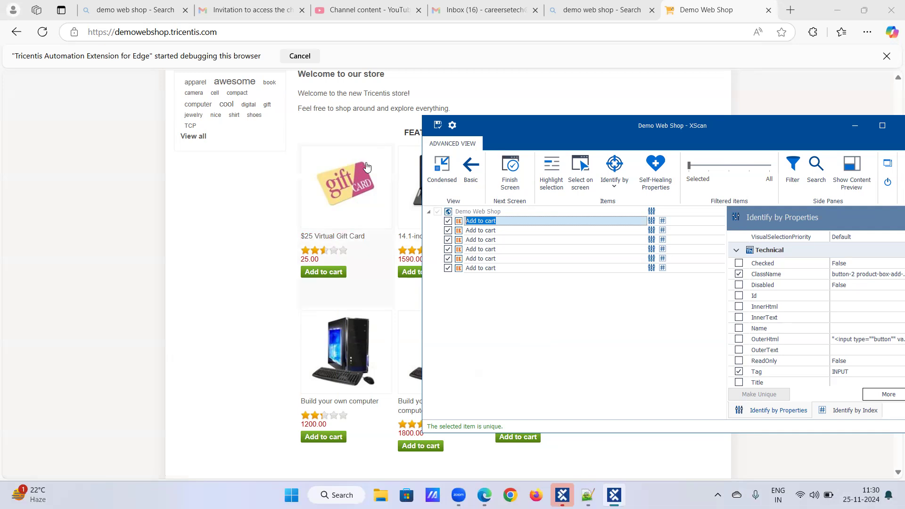
scroll(368, 165, "up", 2)
scroll(371, 163, "down", 2)
scroll(371, 165, "up", 1)
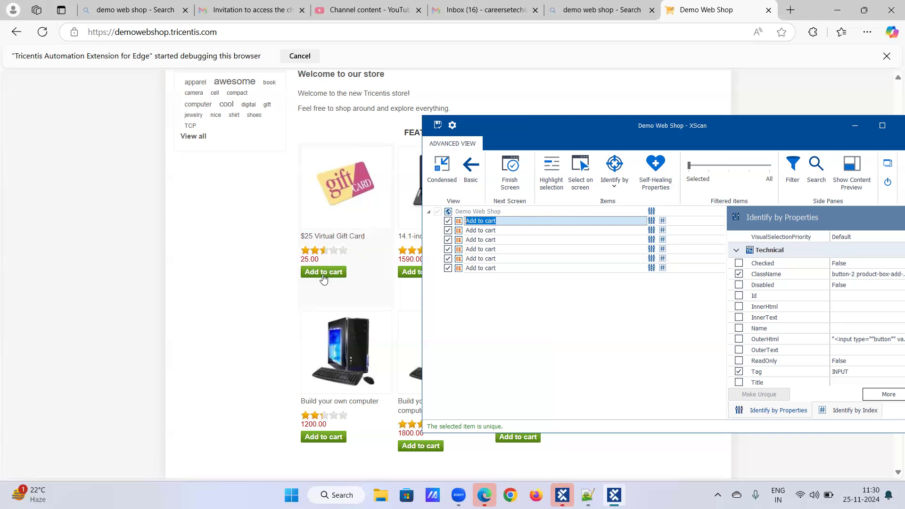
scroll(380, 246, "up", 3)
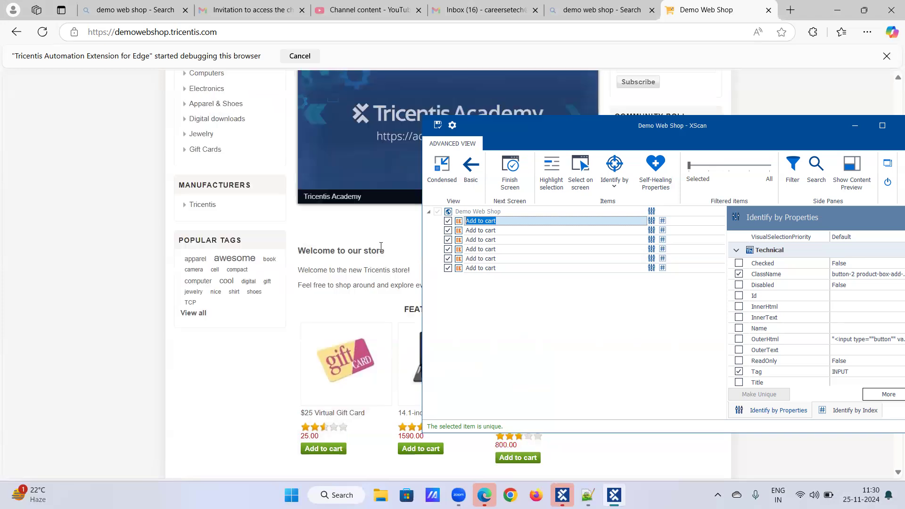
scroll(381, 246, "up", 3)
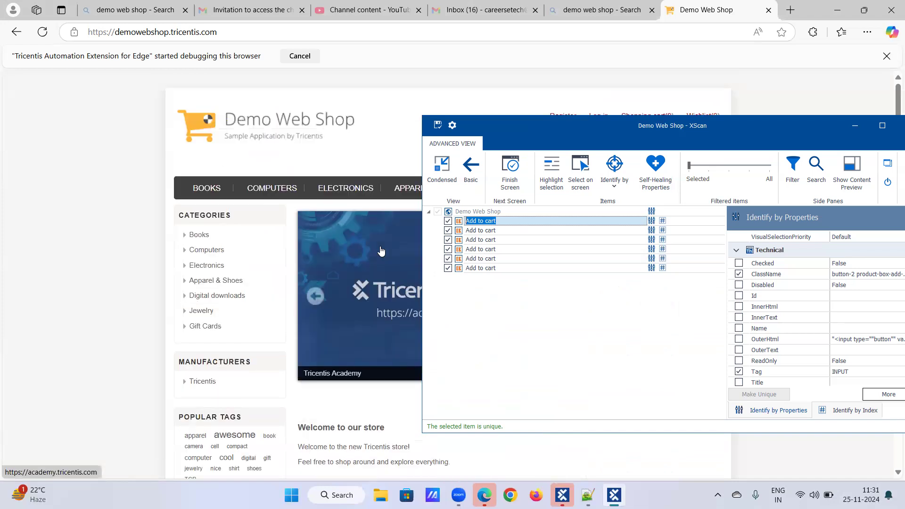
scroll(381, 251, "down", 7)
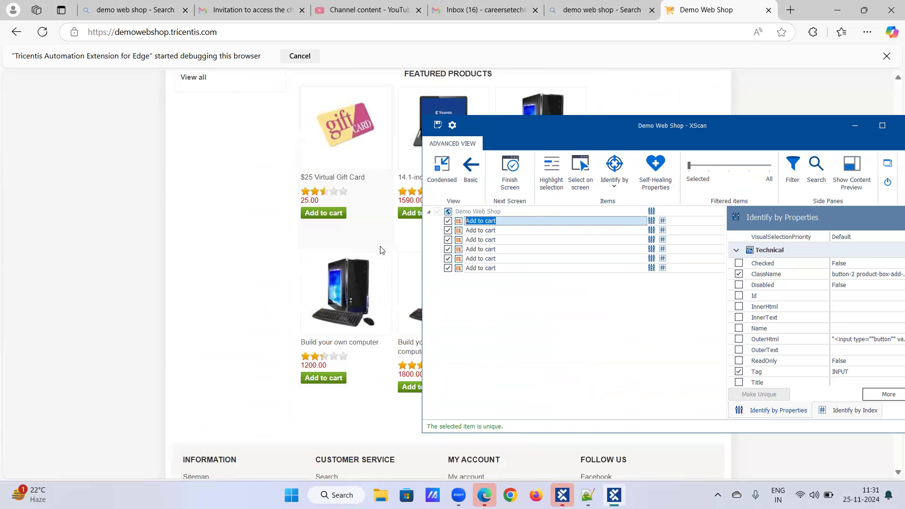
scroll(381, 250, "up", 1)
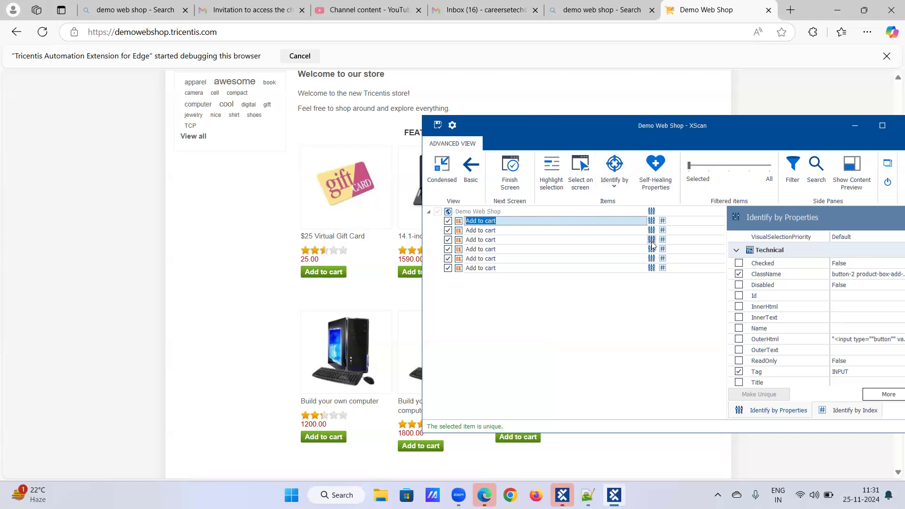
Recheck the first and second Add to cart properties, then save the Demo Web Shop module and close XScan.
left_click(653, 221)
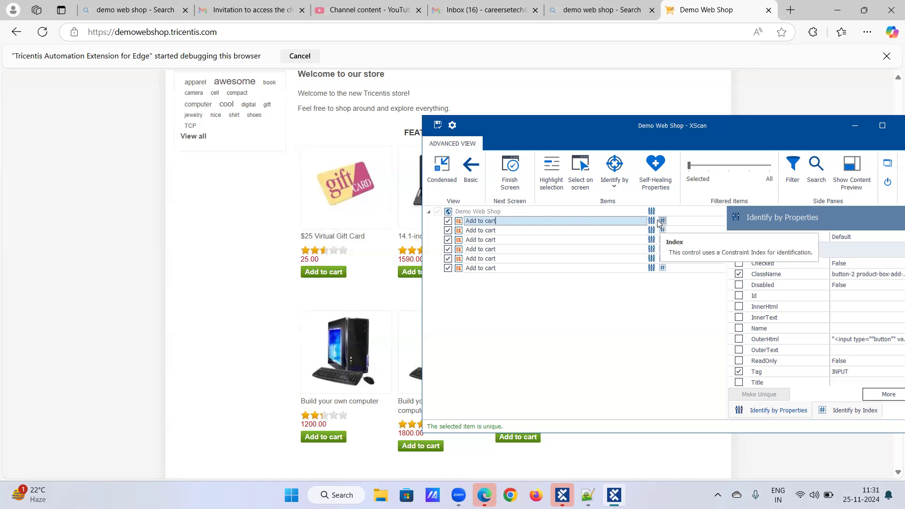
left_click(622, 229)
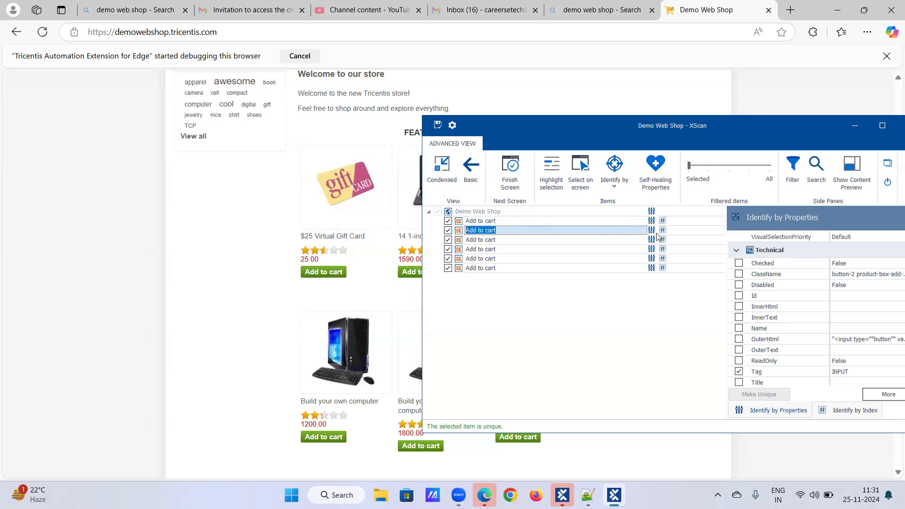
left_click(634, 221)
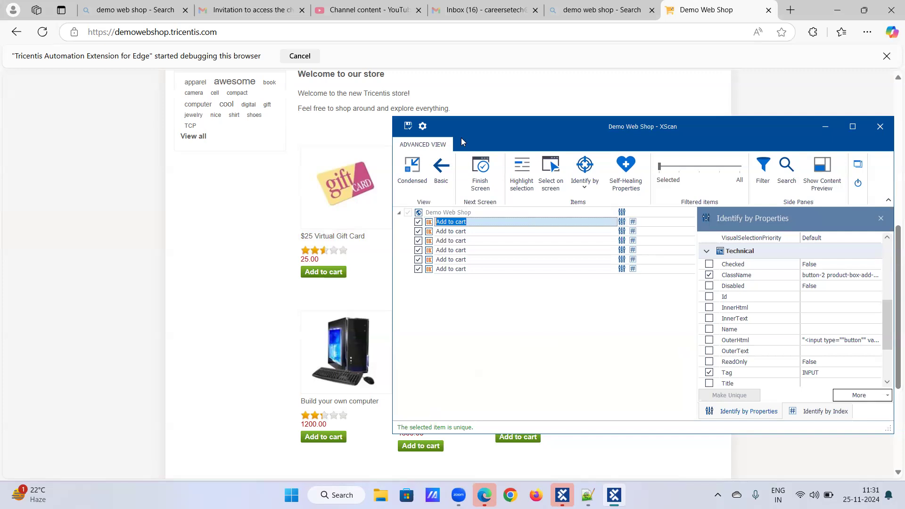
left_click(408, 129)
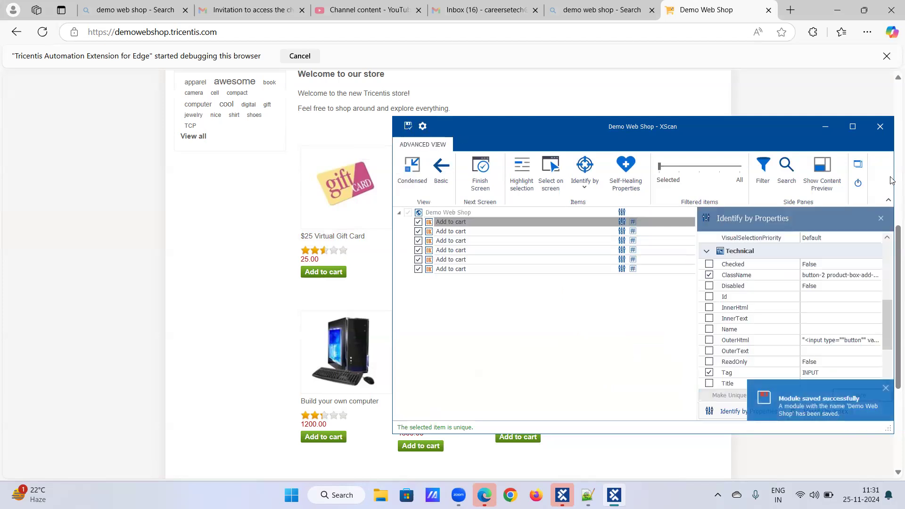
left_click(859, 183)
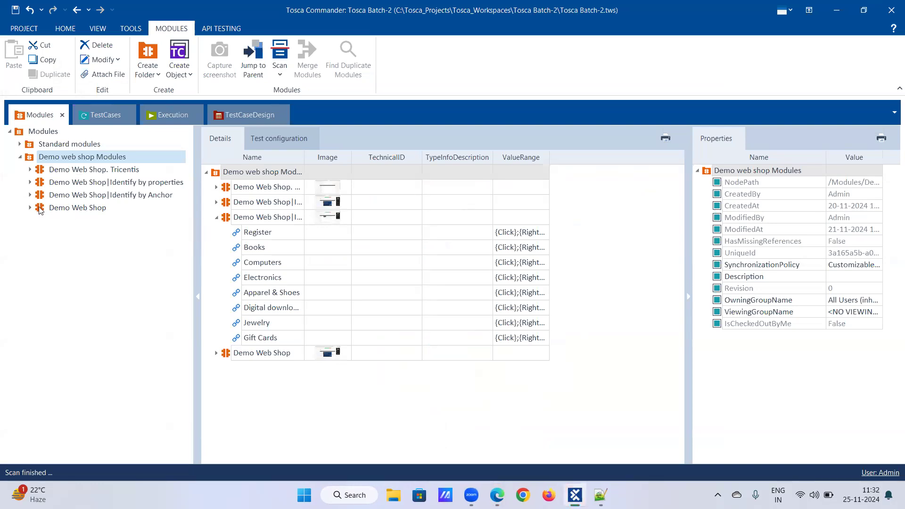
Append '|Identify by Index' to the Demo Web Shop module's name with F2 and confirm.
right_click(61, 205)
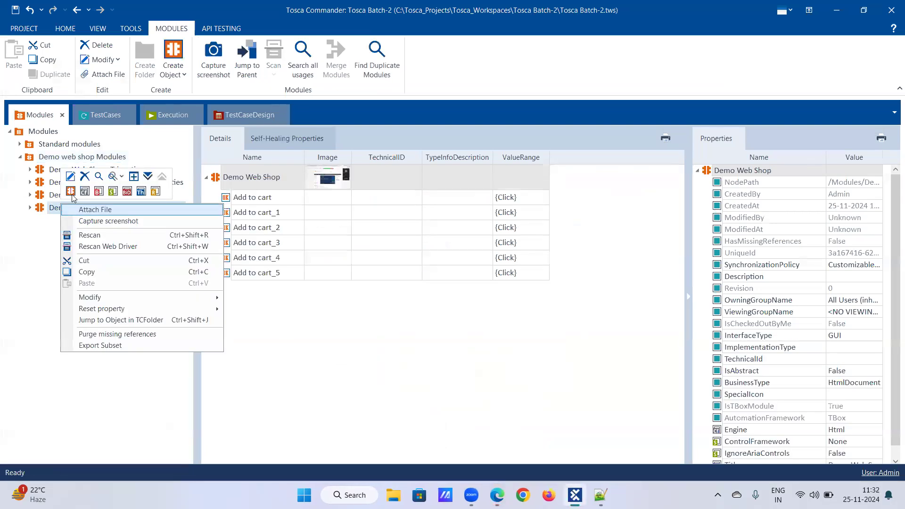
key("F2")
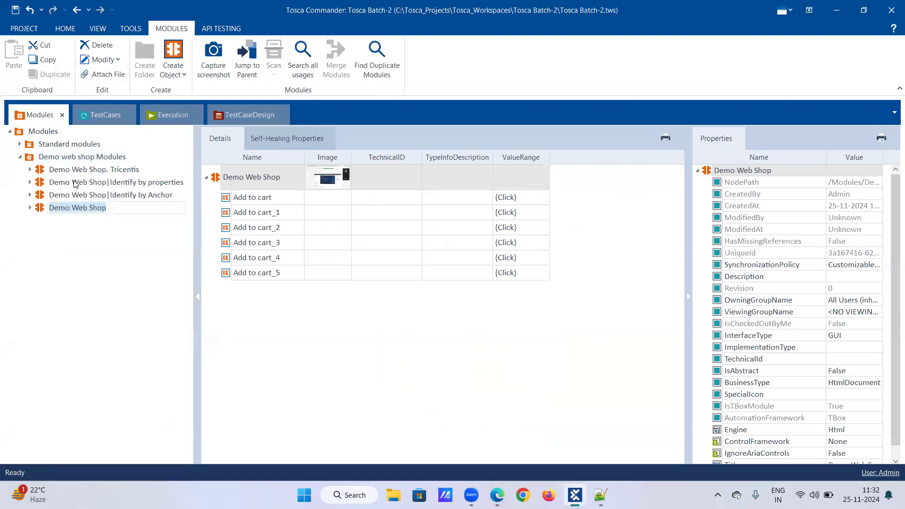
key("Right")
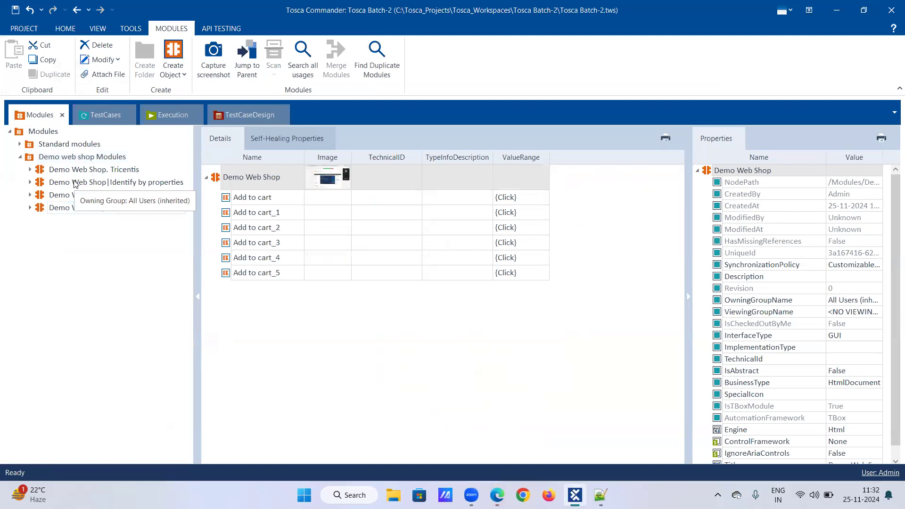
type("|Identif")
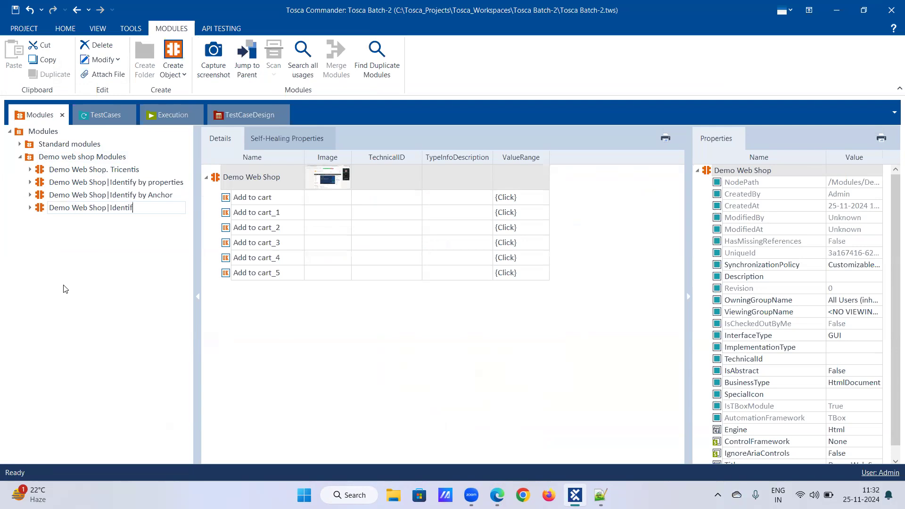
type("y by Index")
key("Return")
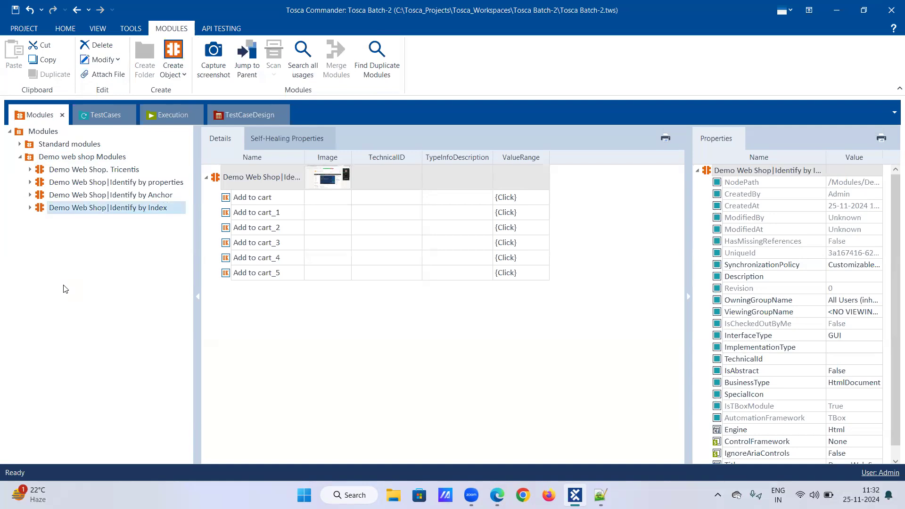
Expand Identify by Index and Identify by Anchor, comparing the first Add to cart item with the Computers link.
left_click(31, 208)
left_click(75, 236)
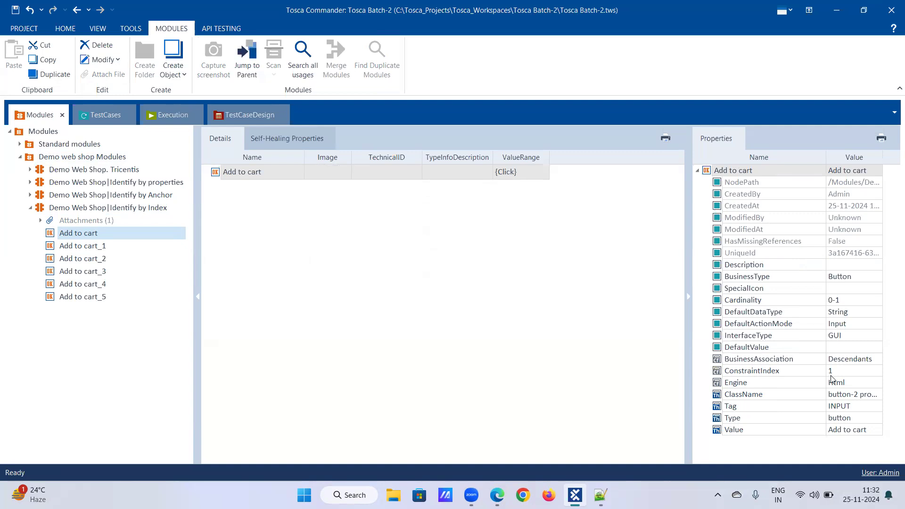
left_click(30, 195)
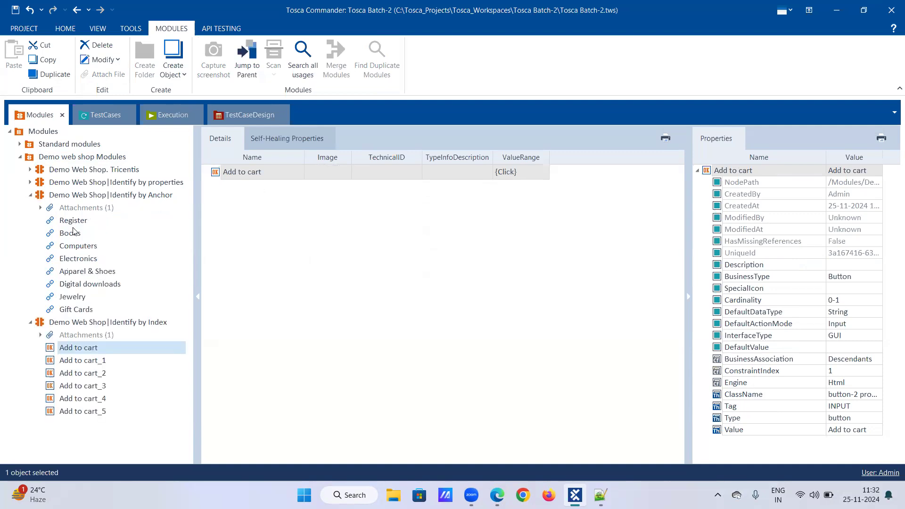
left_click(81, 247)
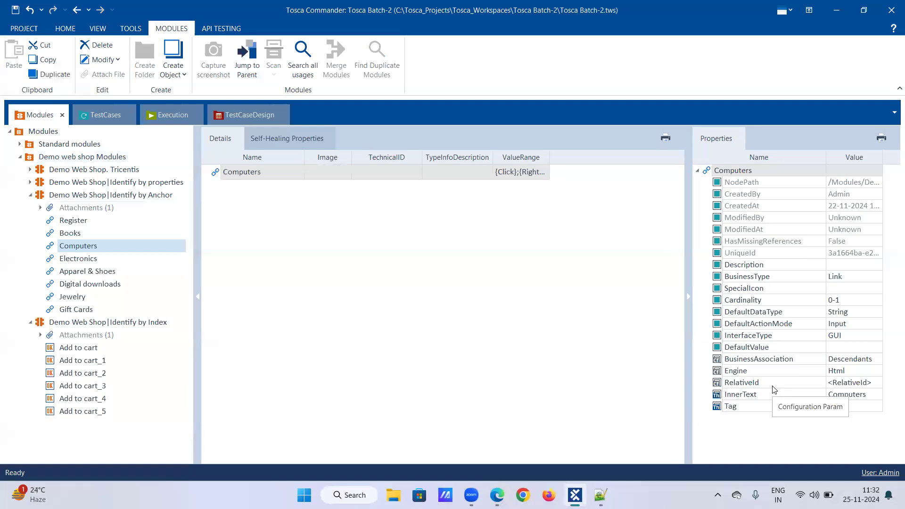
left_click(78, 347)
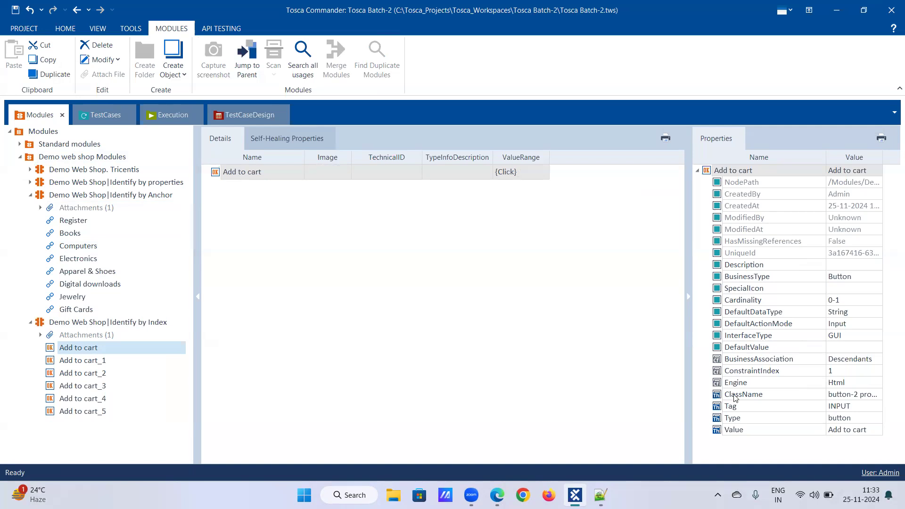
left_click(63, 247)
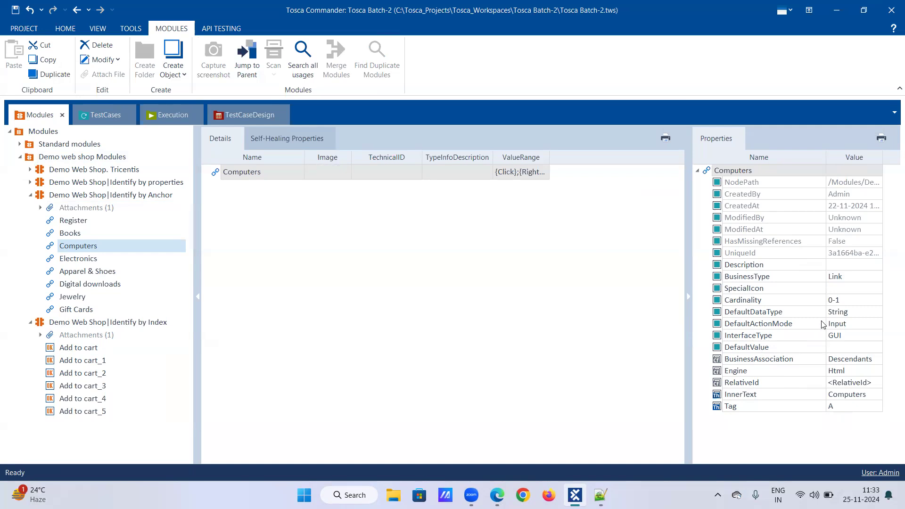
left_click(90, 351)
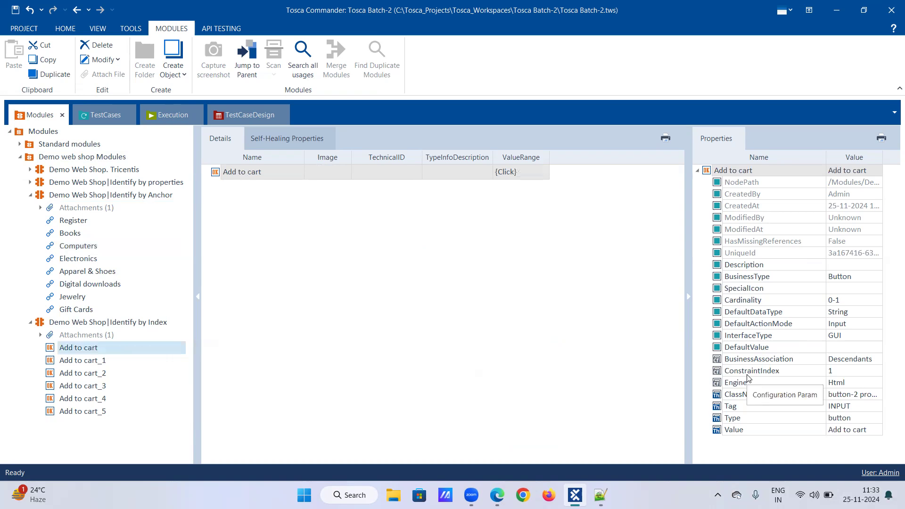
Expand Identify by properties and compare the Log in link with the Add to cart item.
left_click(30, 182)
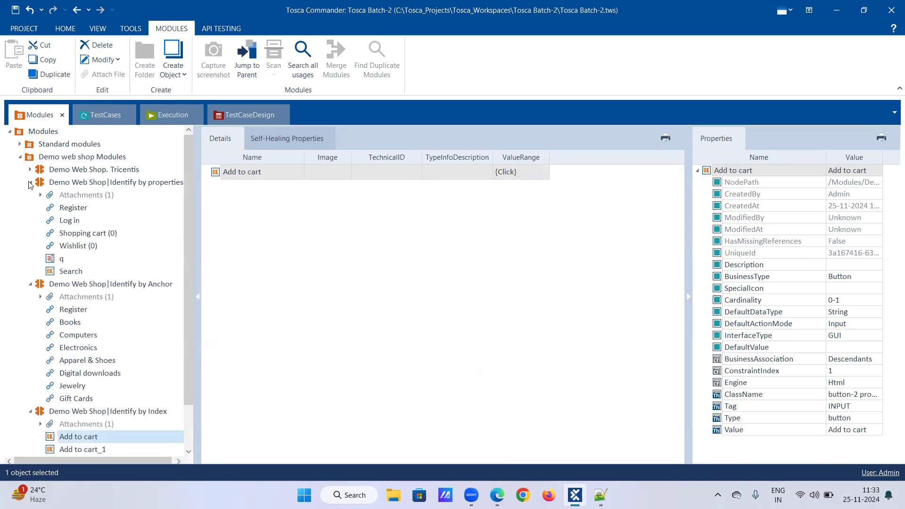
left_click(72, 221)
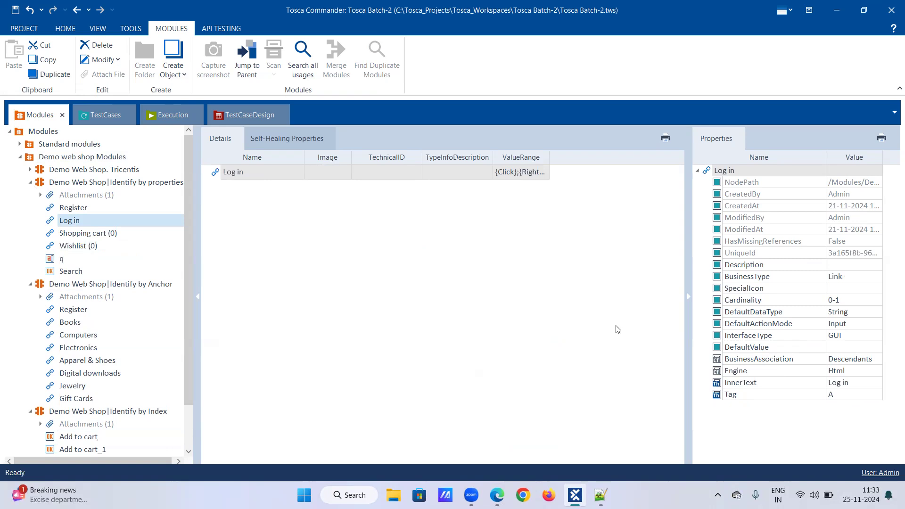
left_click(71, 442)
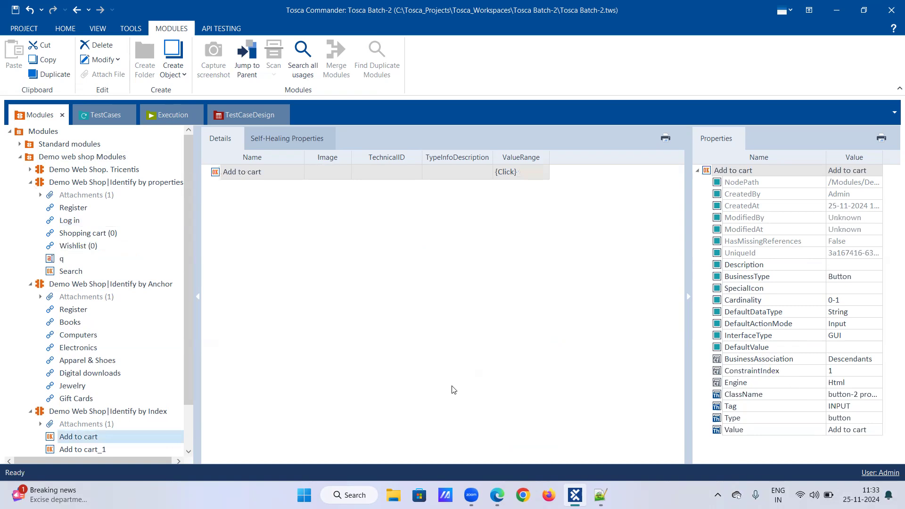
left_click_drag(190, 356, 187, 400)
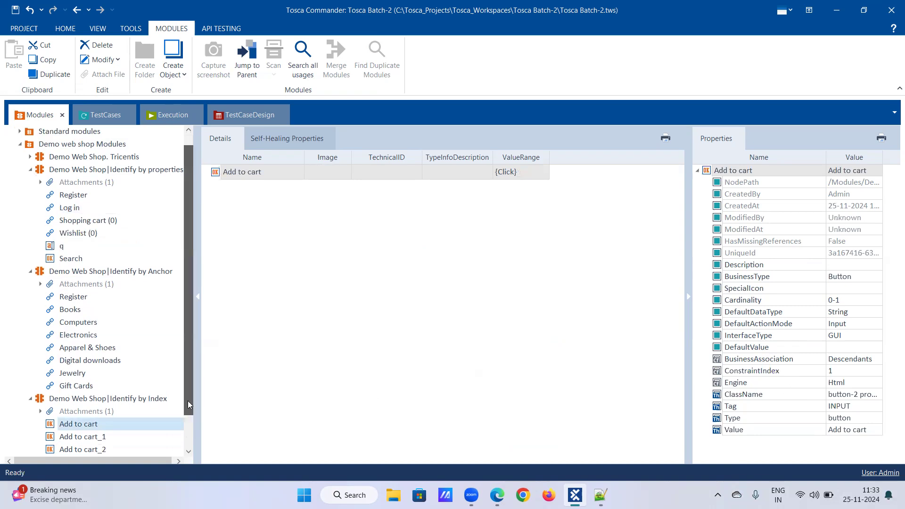
left_click(99, 399)
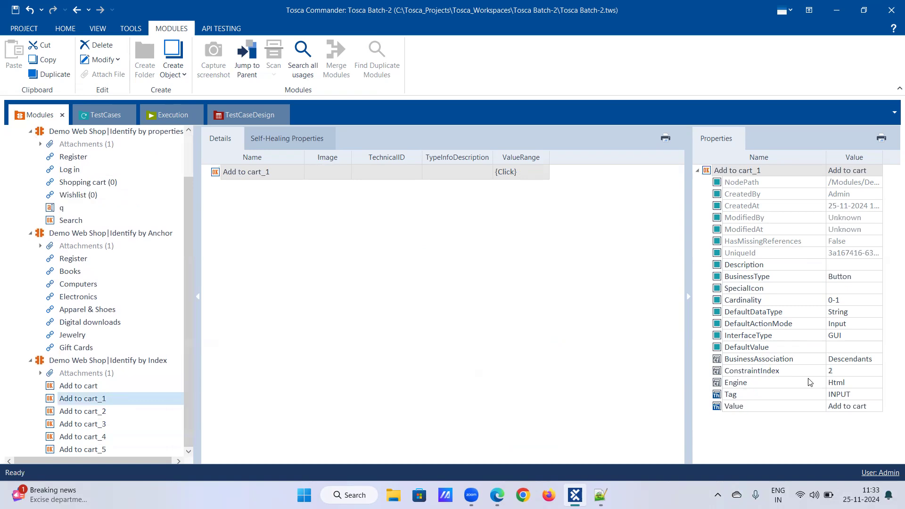
left_click(101, 412)
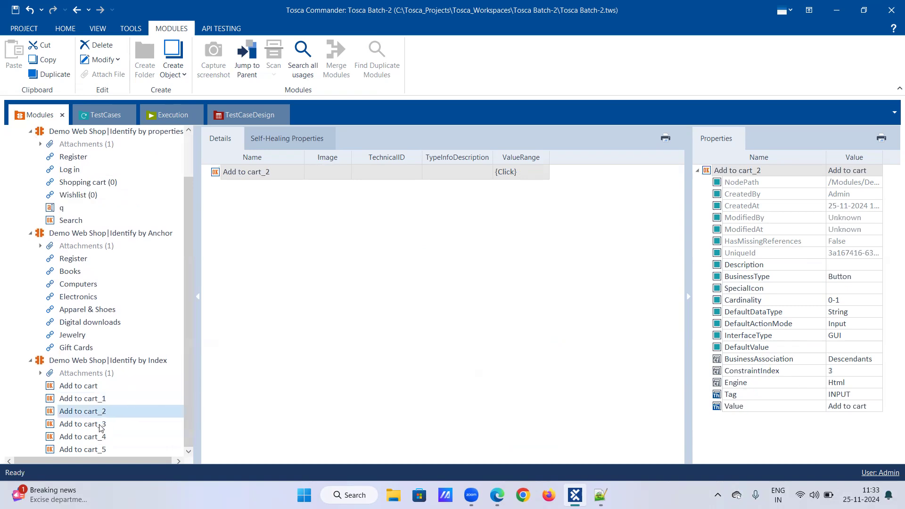
left_click(100, 425)
left_click(101, 437)
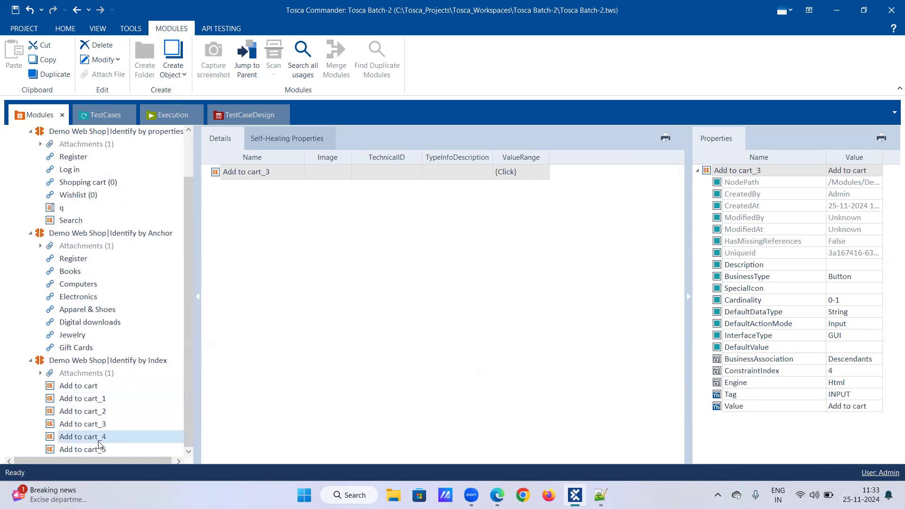
left_click(98, 449)
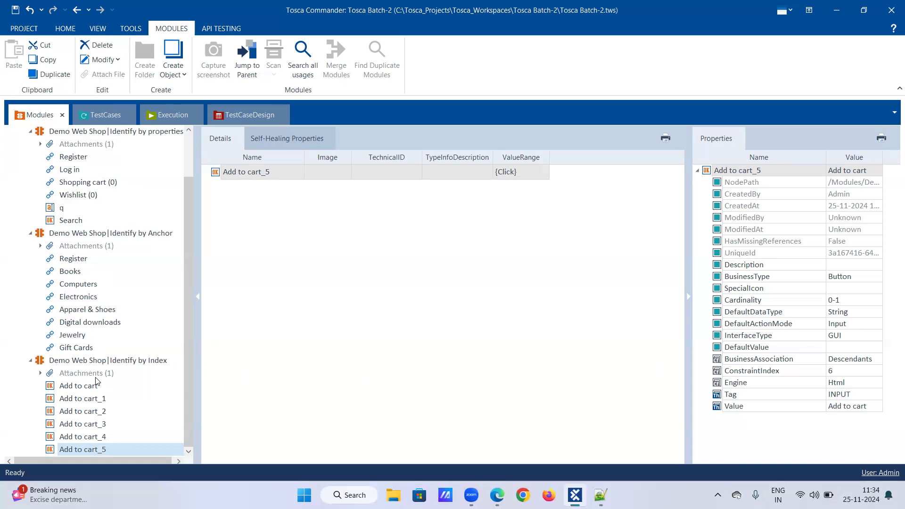
left_click(106, 398)
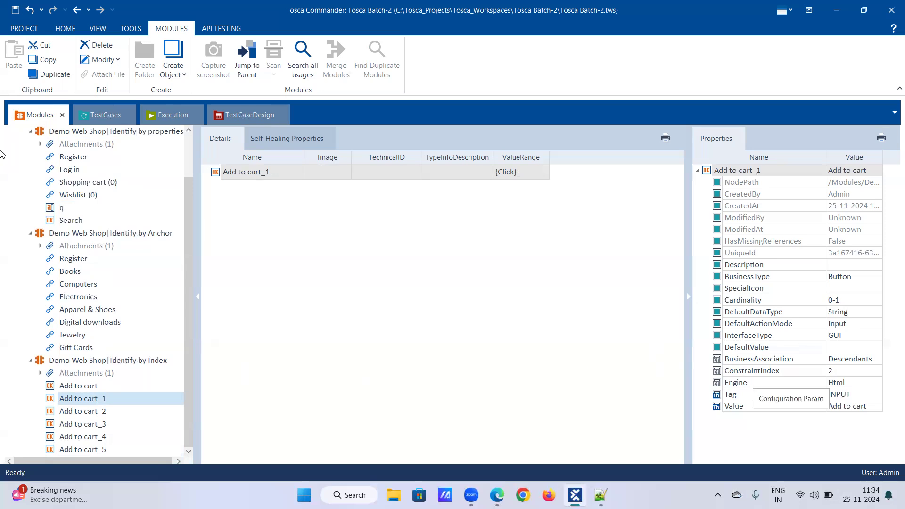
left_click(76, 170)
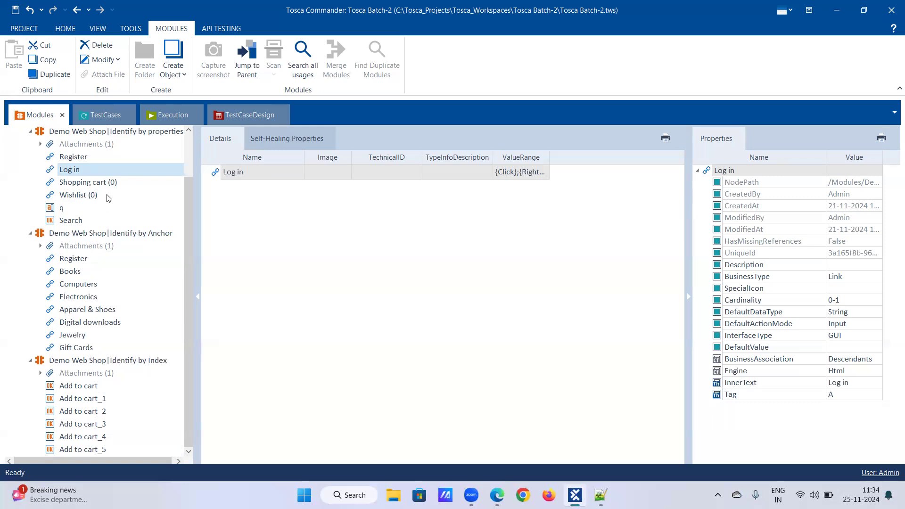
Collapse all three modules, re-expand Identify by Index and show the first Add to cart item's ConstraintIndex 1.
left_click(30, 132)
left_click(29, 322)
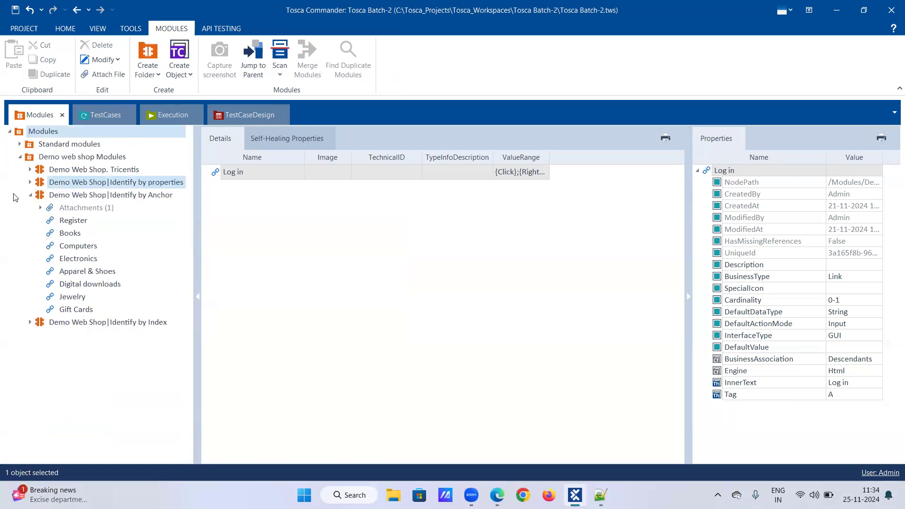
left_click(31, 196)
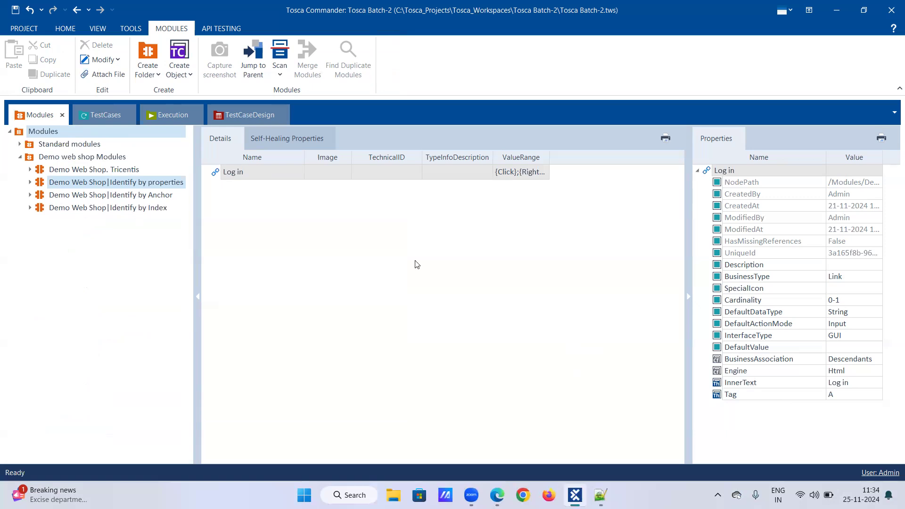
left_click(30, 208)
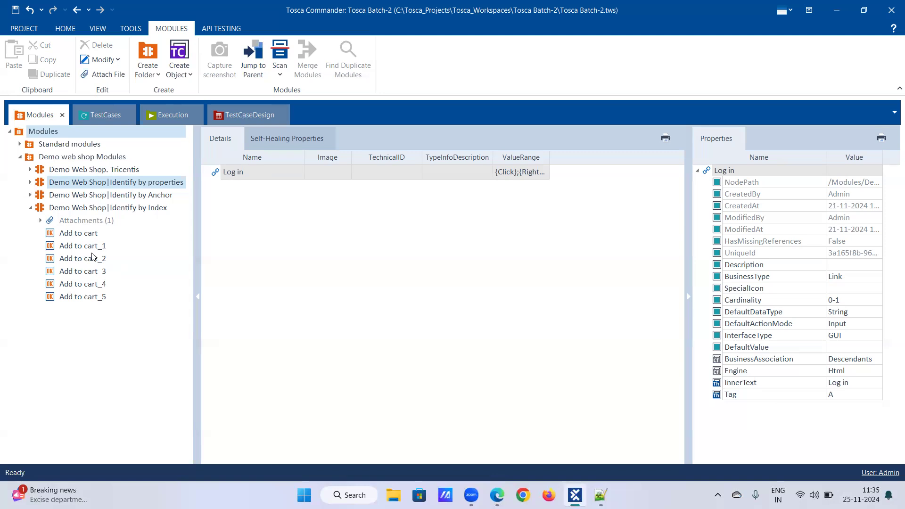
left_click(81, 235)
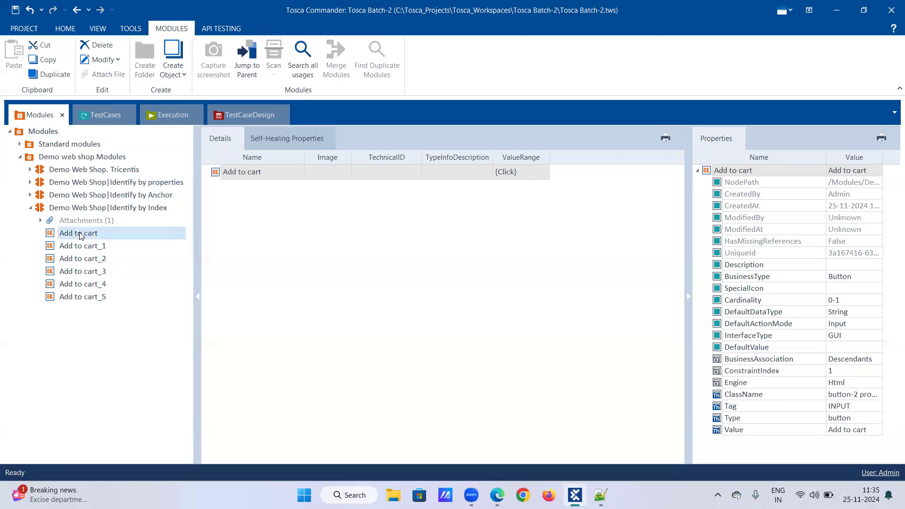
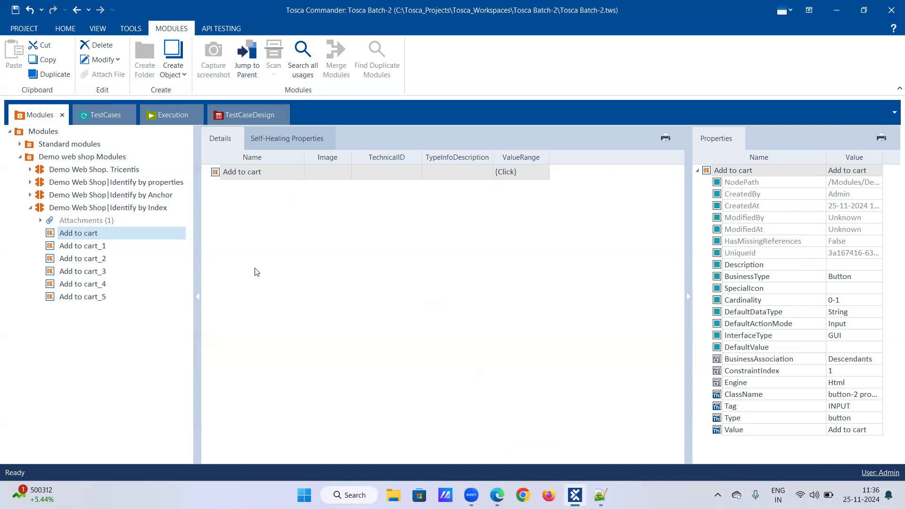
Set the first Add to cart item's ConstraintIndex to 4.
left_click(844, 375)
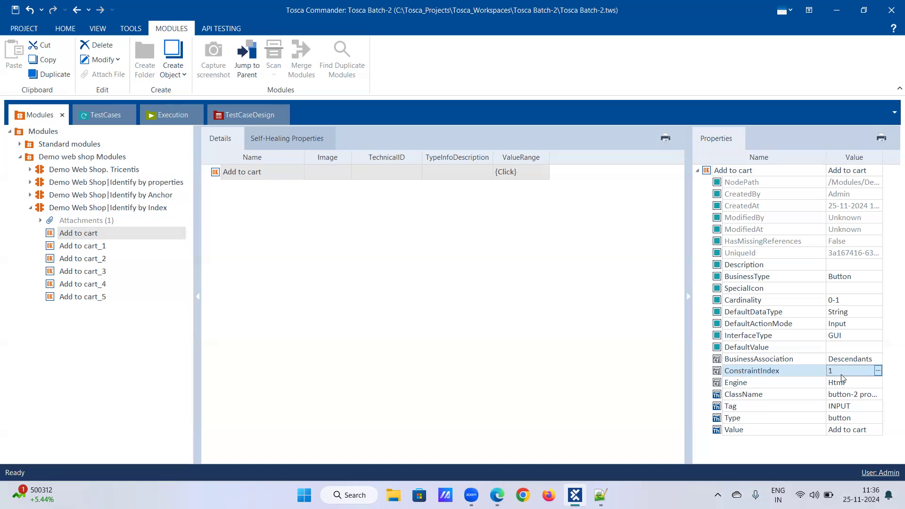
left_click(841, 375)
key("BackSpace")
type("4")
key("Return")
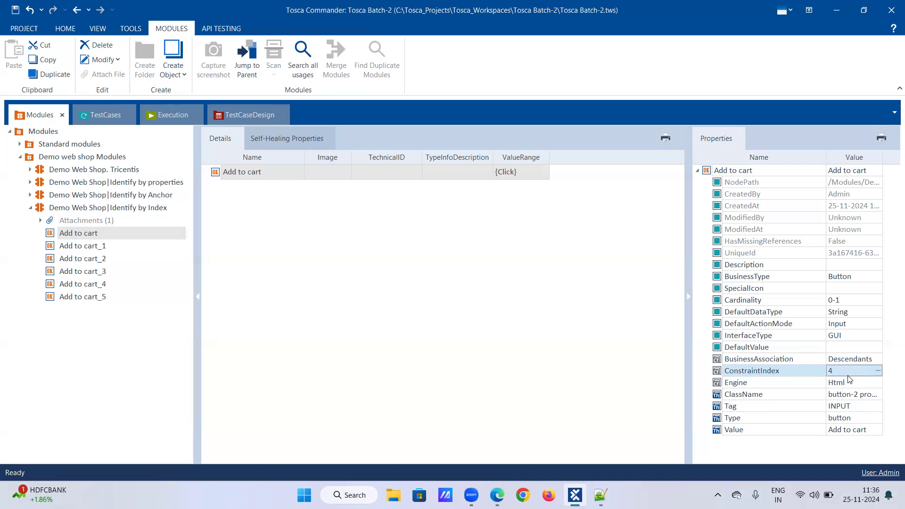
Change the ConstraintIndex to 2 and show the Identify by Index module's items.
left_click(850, 374)
key("BackSpace")
type("2")
key("Return")
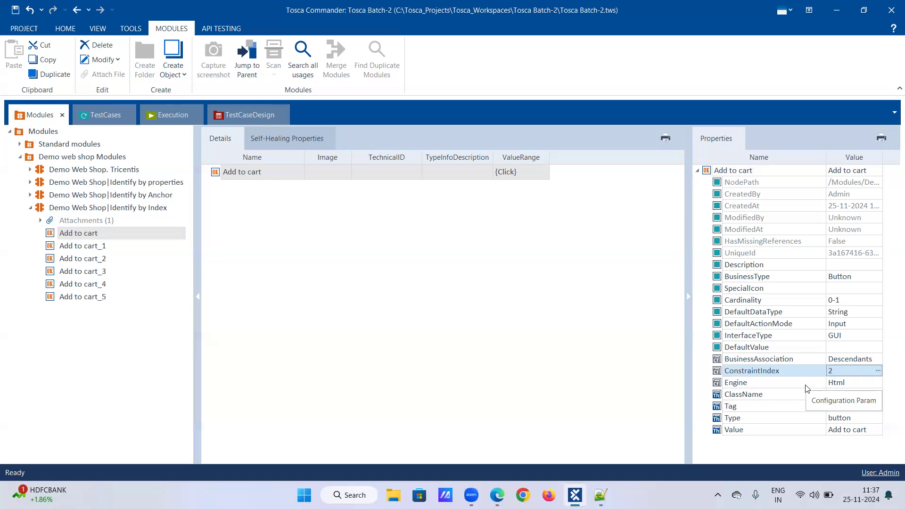
left_click(844, 369)
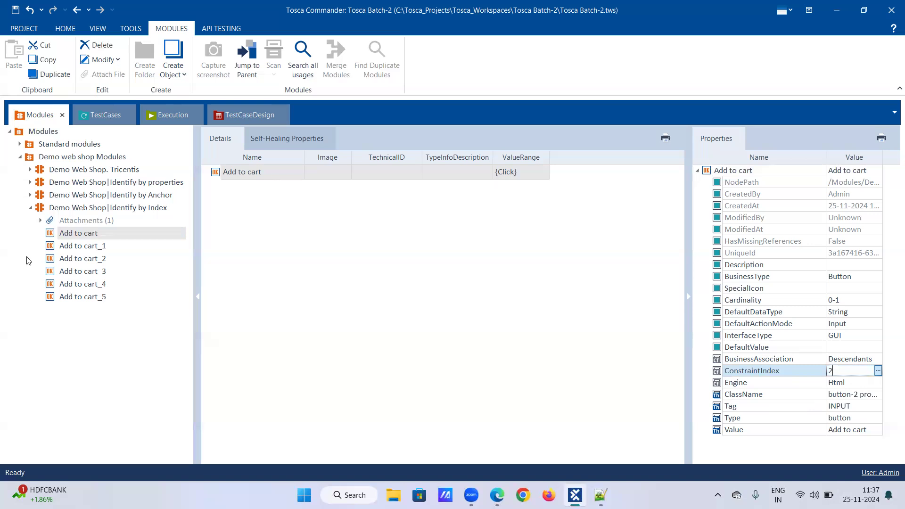
left_click(31, 210)
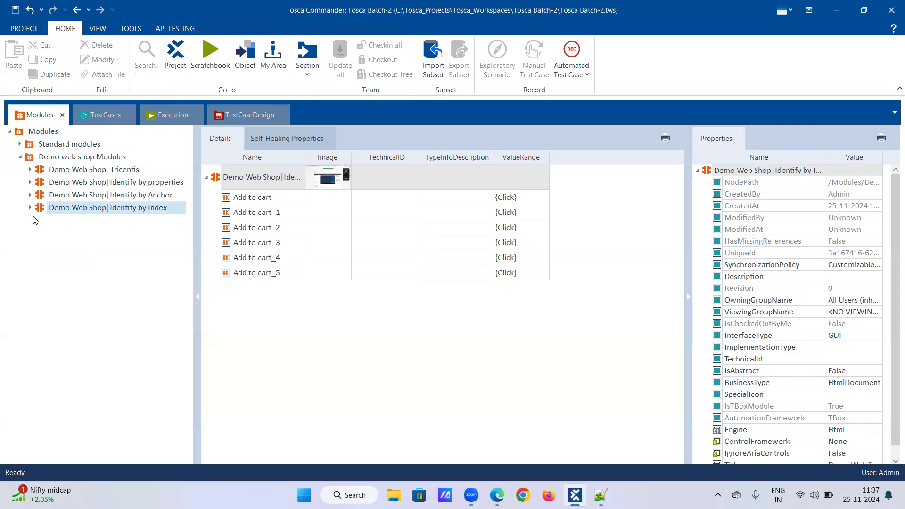
Expand Identify by Index and select its first Add to cart item.
left_click(29, 208)
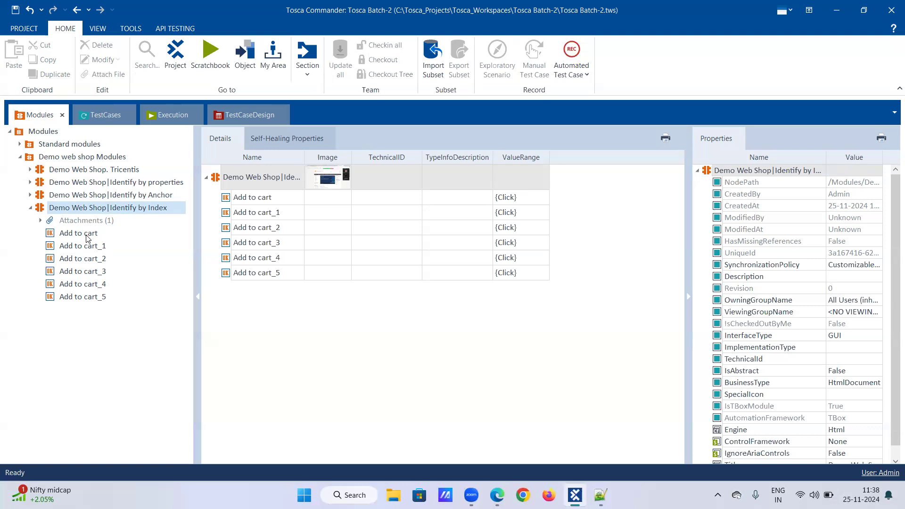
left_click(74, 233)
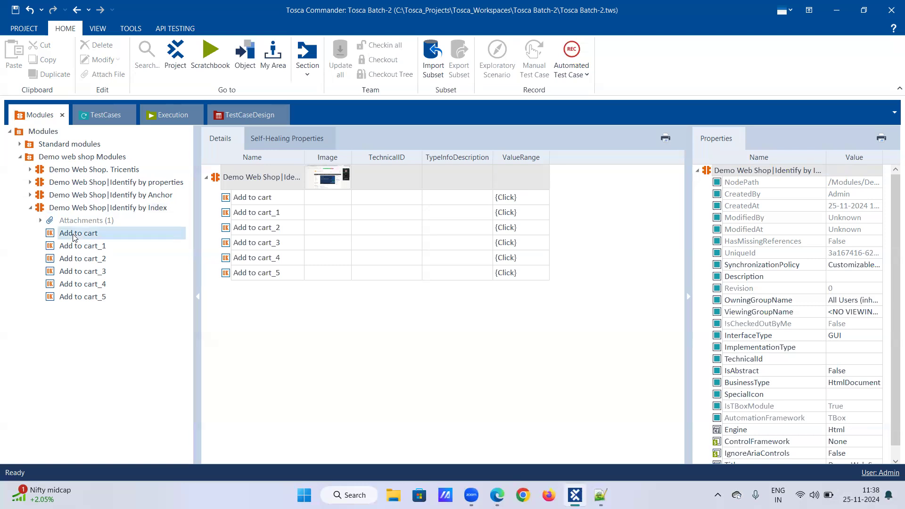
Change the Add to cart ConstraintIndex from 2 to 4, then switch to the Demo Web Shop browser.
left_click(839, 372)
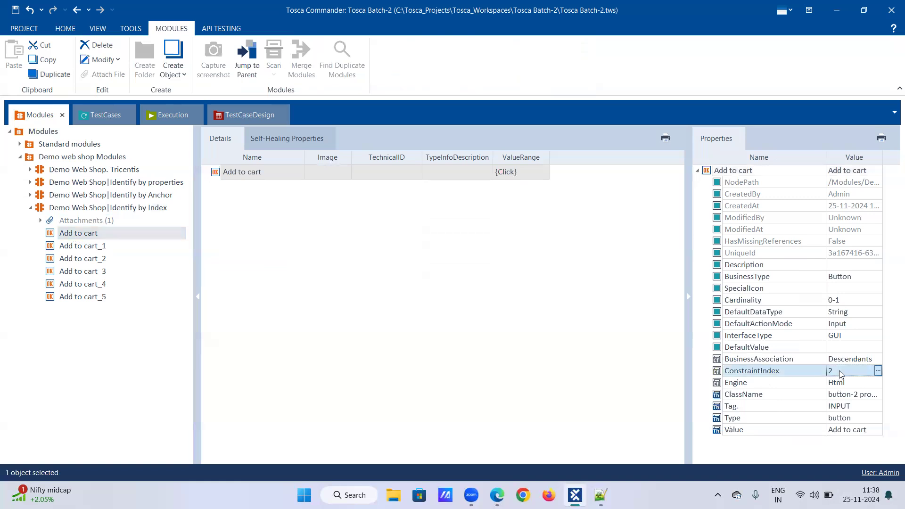
key("BackSpace")
type("4")
left_click(568, 346)
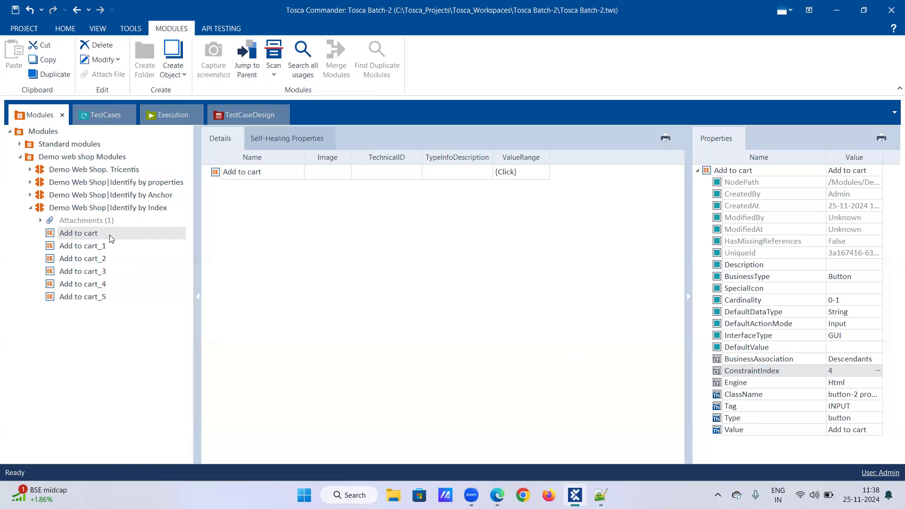
left_click(97, 233)
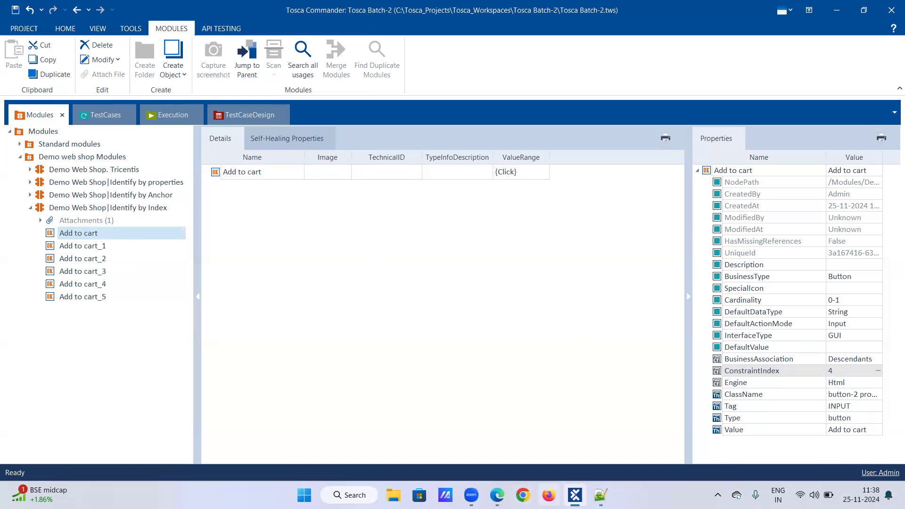
left_click(497, 495)
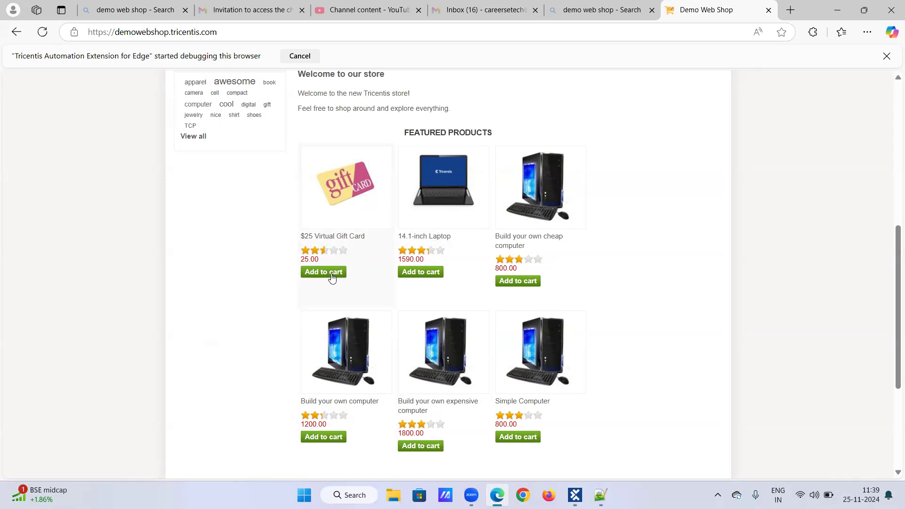
Scroll through the featured products' Add to cart buttons, then return to Tosca Commander.
scroll(327, 278, "up", 1)
scroll(328, 279, "up", 1)
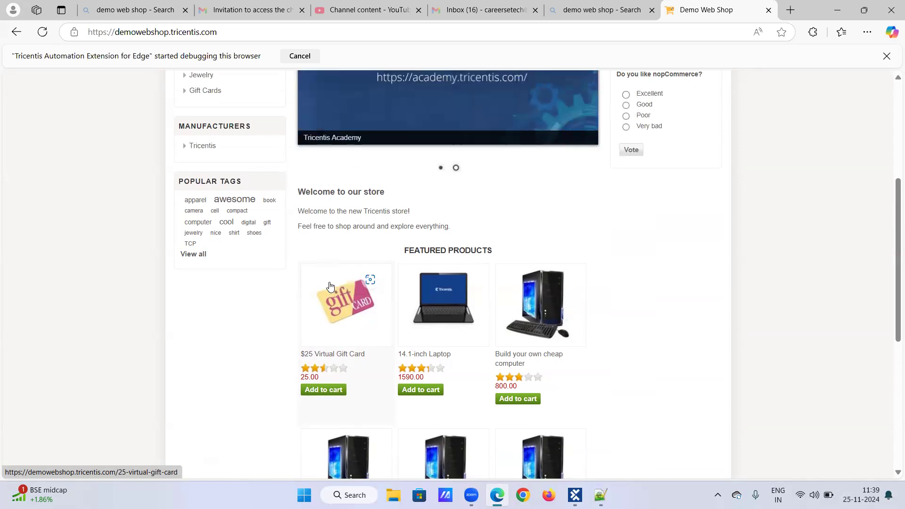
scroll(329, 283, "down", 2)
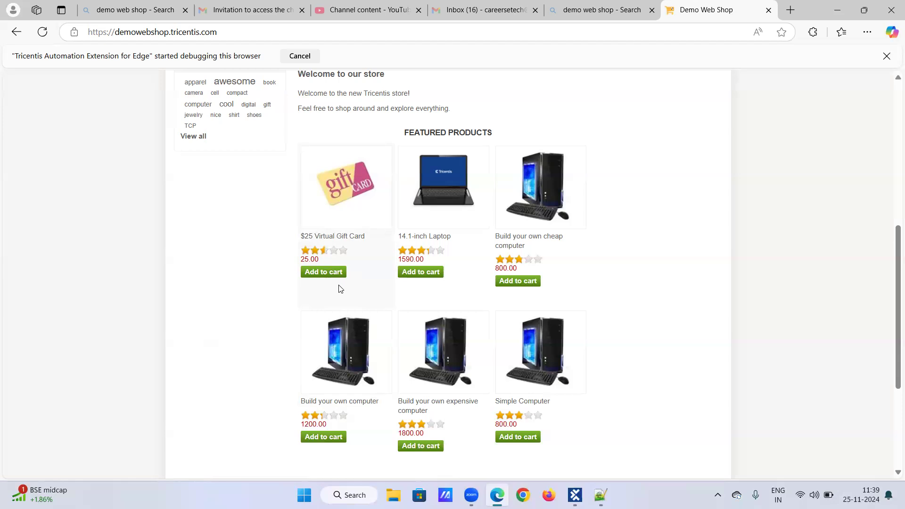
left_click(575, 495)
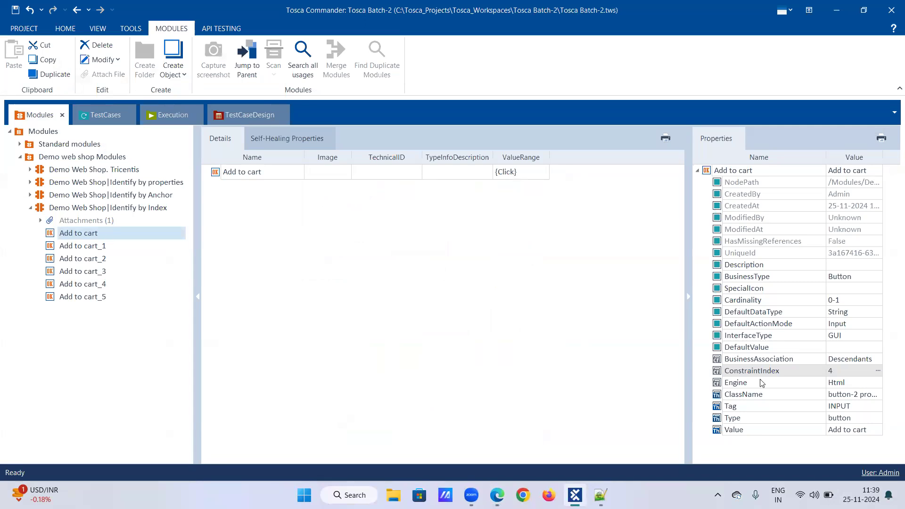
left_click(839, 371)
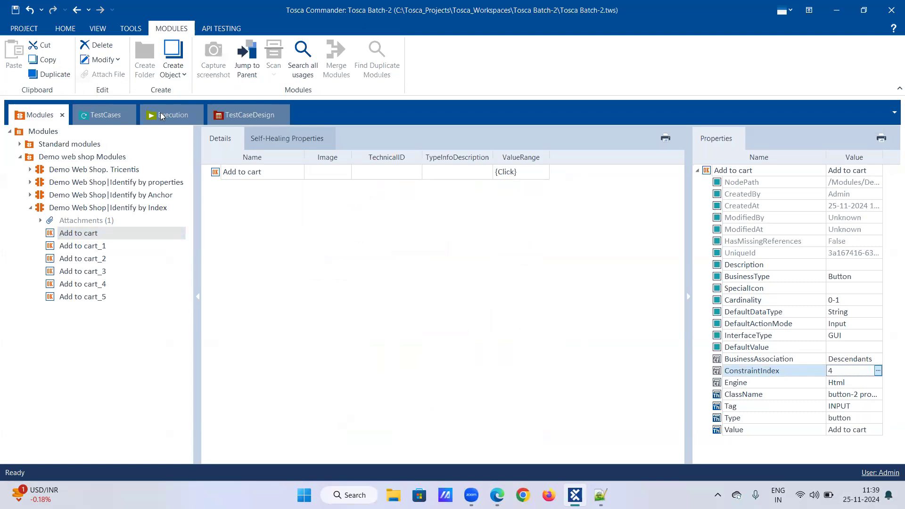
left_click(105, 122)
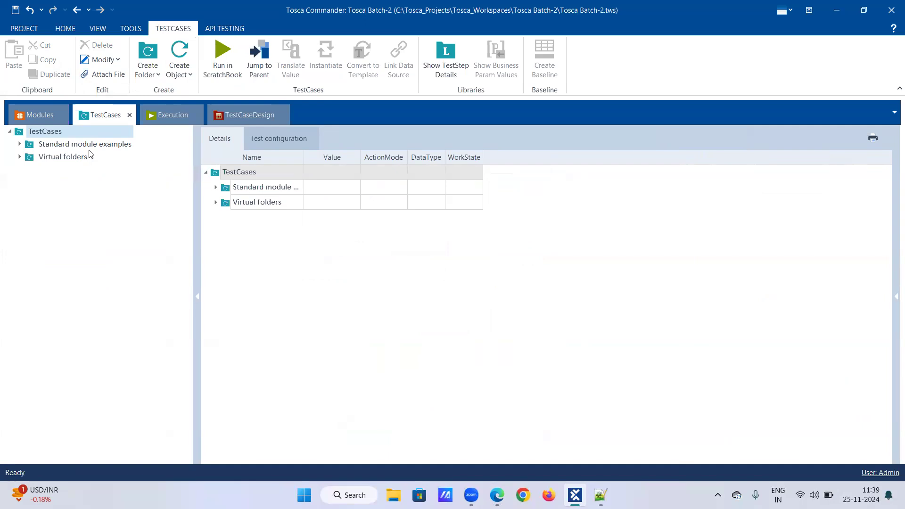
left_click(21, 109)
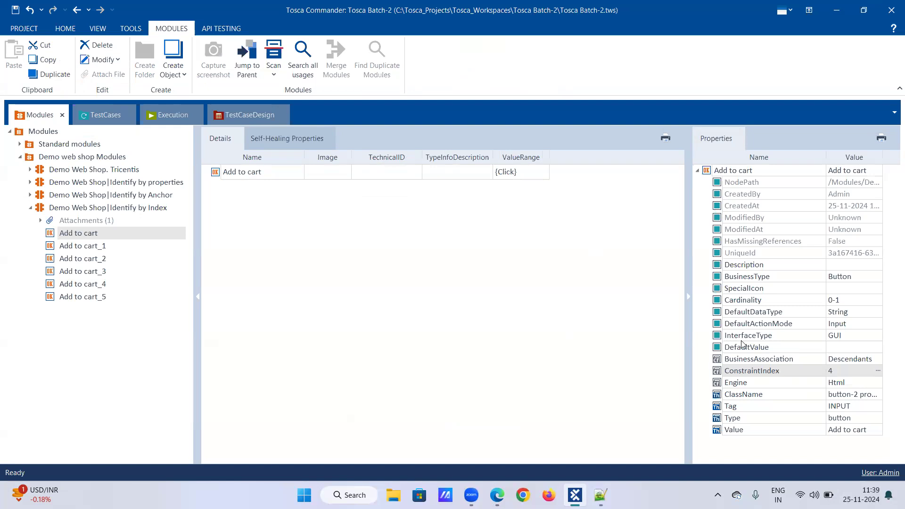
Toggle the module's attached Screenshot.png, then visit the Demo Web Shop browser and return.
left_click(30, 215)
left_click(40, 220)
left_click(40, 220)
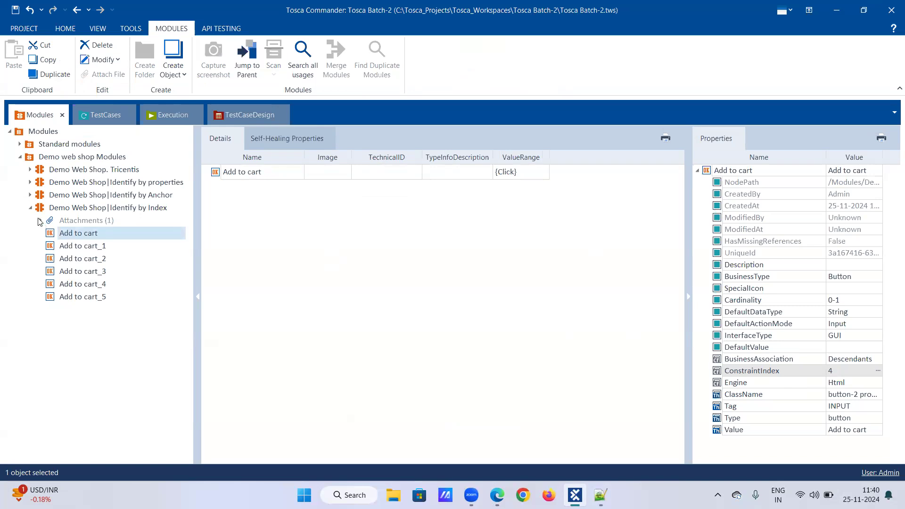
left_click(40, 220)
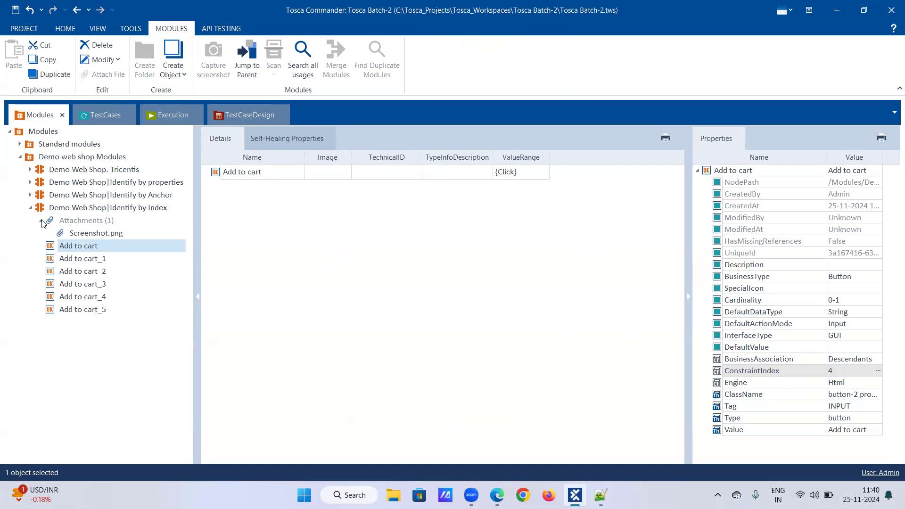
left_click(41, 221)
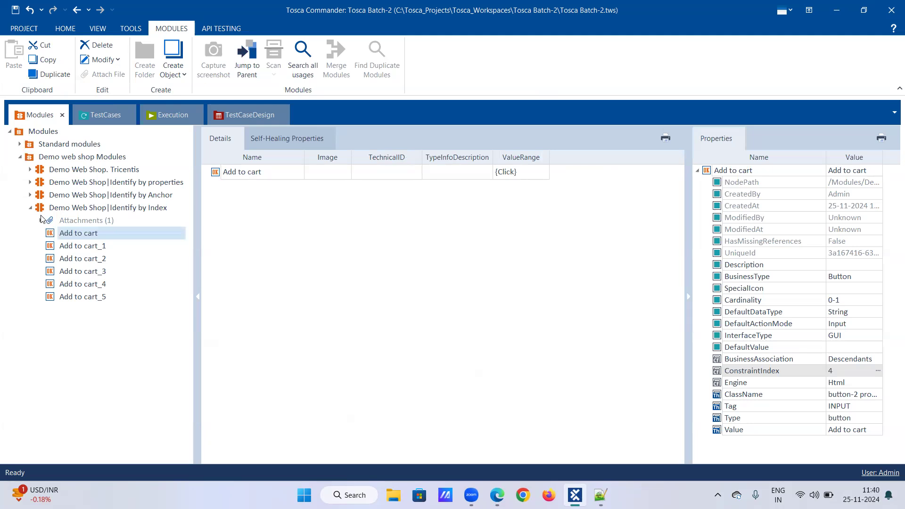
left_click(40, 220)
left_click(40, 222)
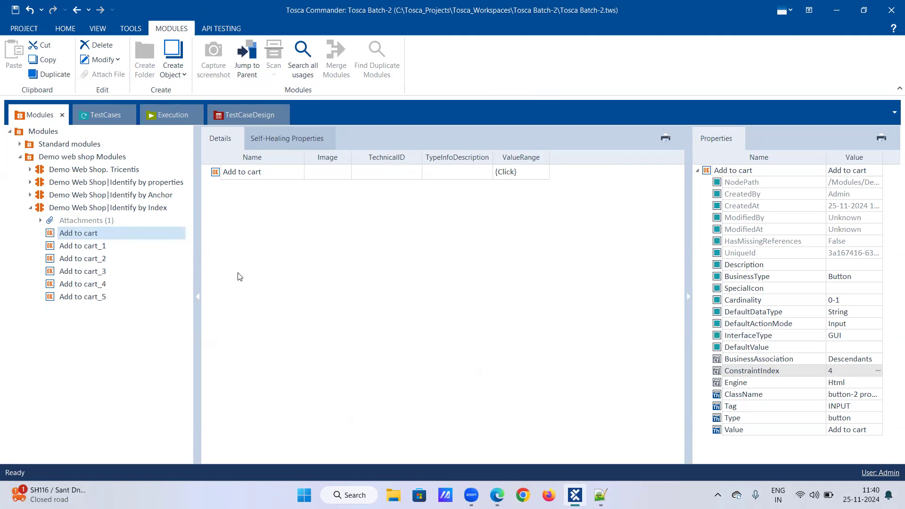
left_click(40, 220)
left_click(40, 221)
left_click(497, 495)
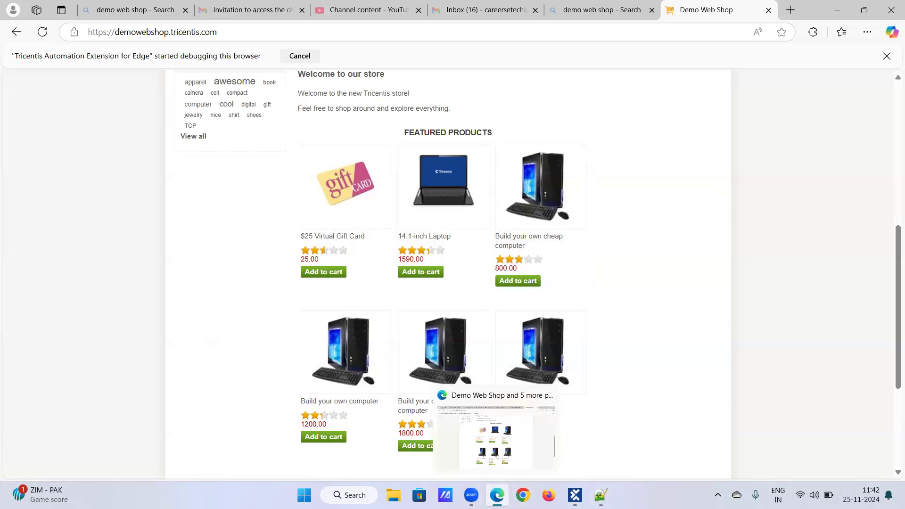
left_click(575, 495)
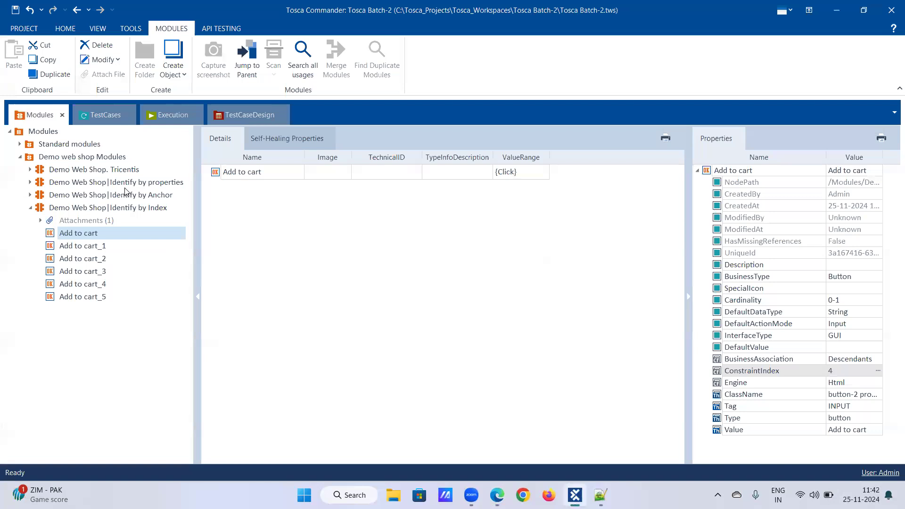
Choose Rescan from the Demo Web Shop|Identify by Index module's context menu.
left_click(106, 210)
right_click(107, 210)
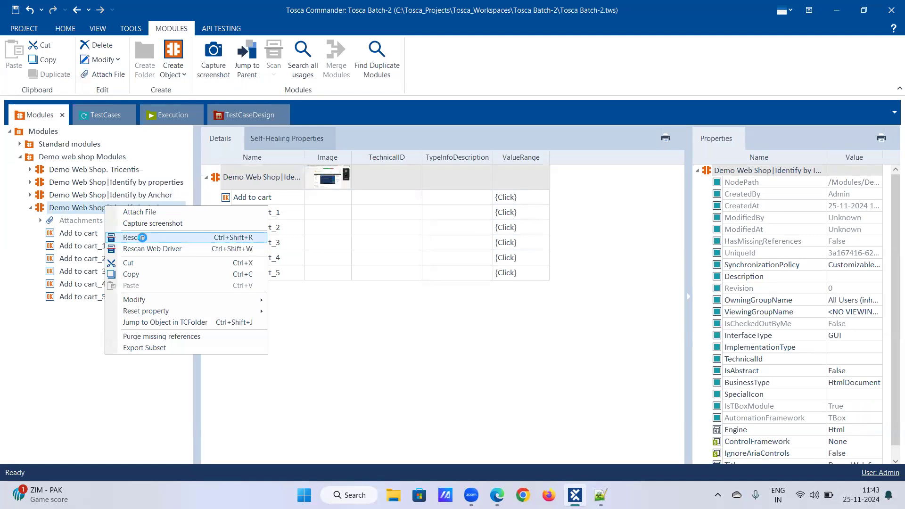
left_click(142, 237)
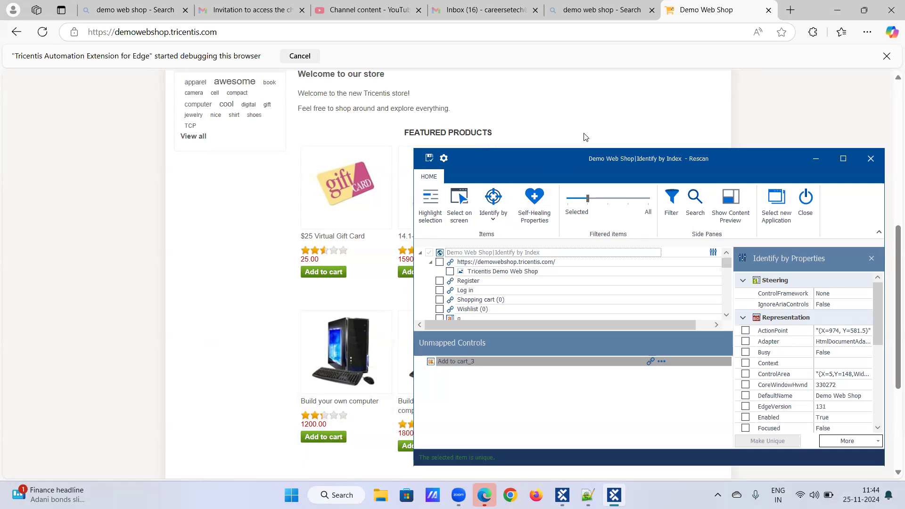
Close the XScan rescan window and answer the save-changes prompt.
left_click(877, 159)
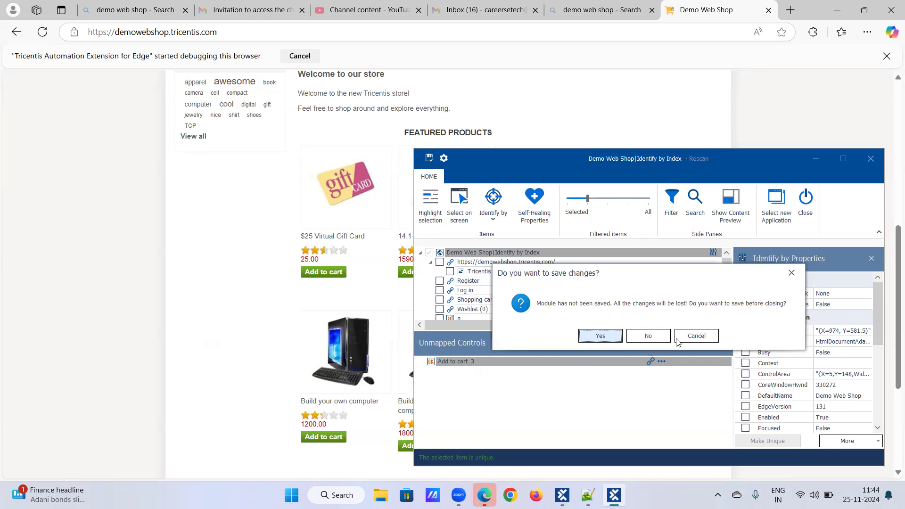
left_click(644, 339)
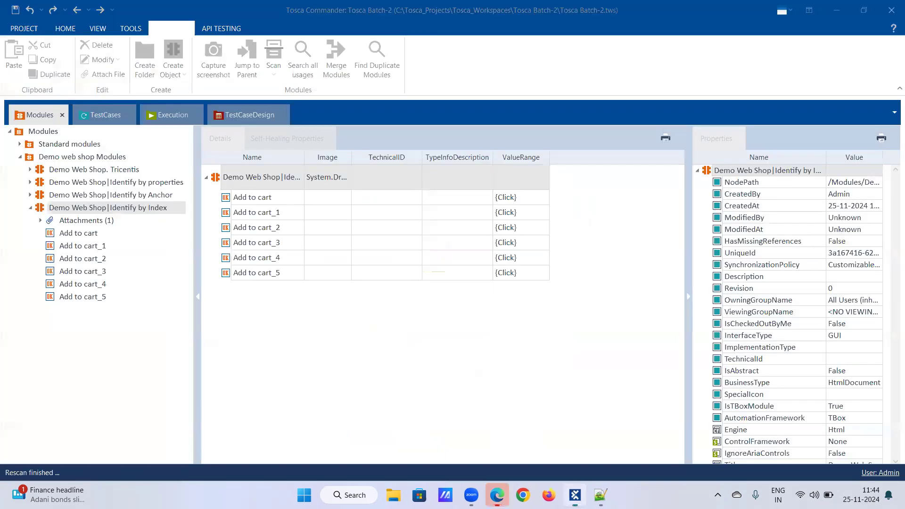
Collapse the Identify by Index node in the Modules tree.
left_click(32, 208)
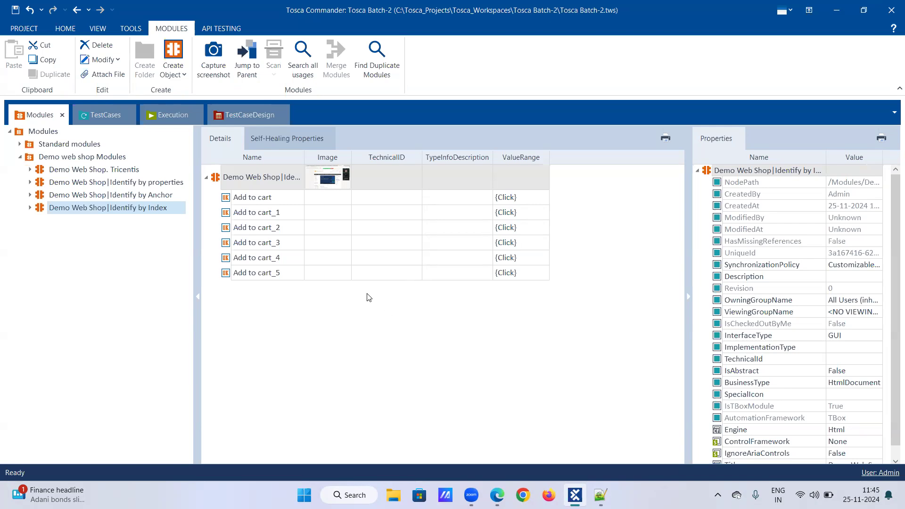
Scan an application into the Demo web shop Modules folder, choosing the Demo Web Shop window.
right_click(125, 158)
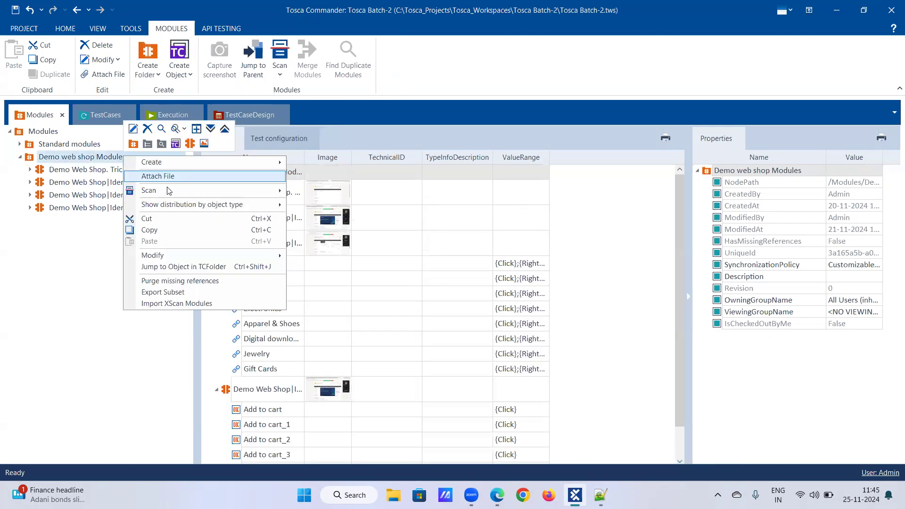
mouse_move(156, 189)
left_click(325, 192)
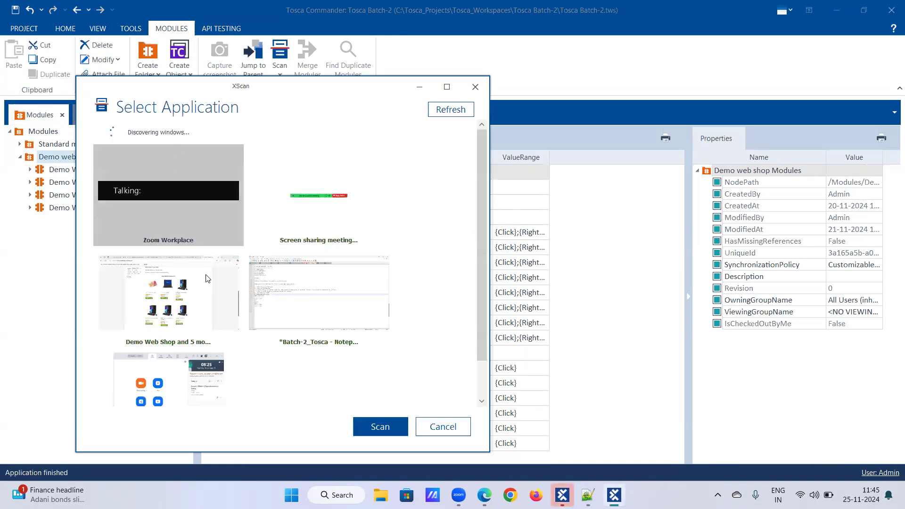
left_click(206, 303)
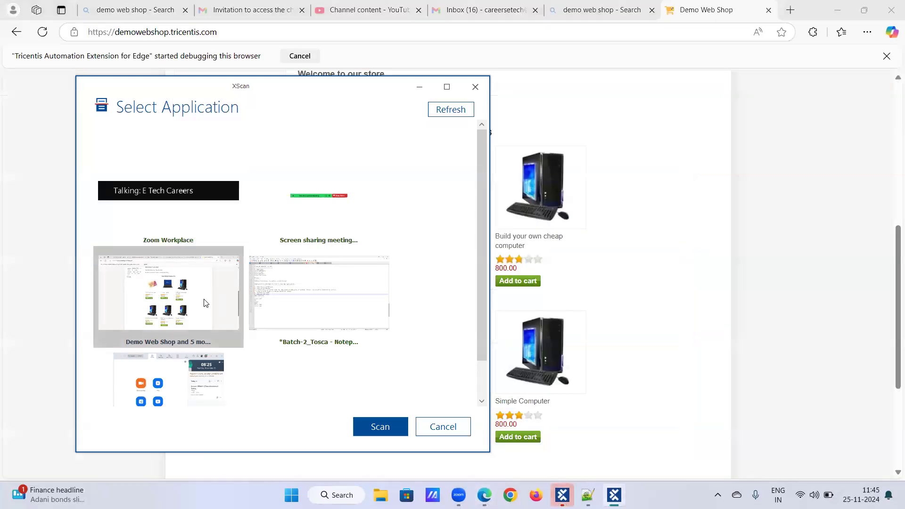
Scan the Demo Web Shop window, move XScan aside, and view the identification method choices.
left_click(389, 429)
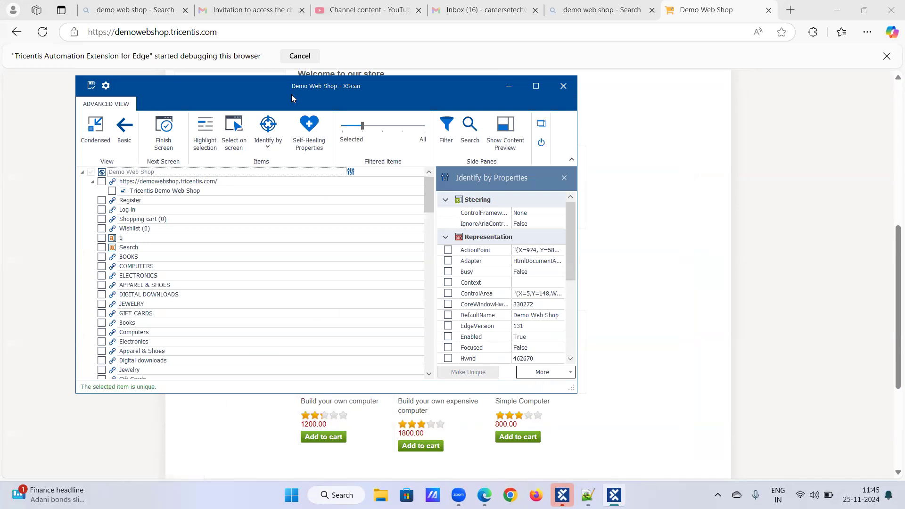
left_click_drag(292, 98, 637, 137)
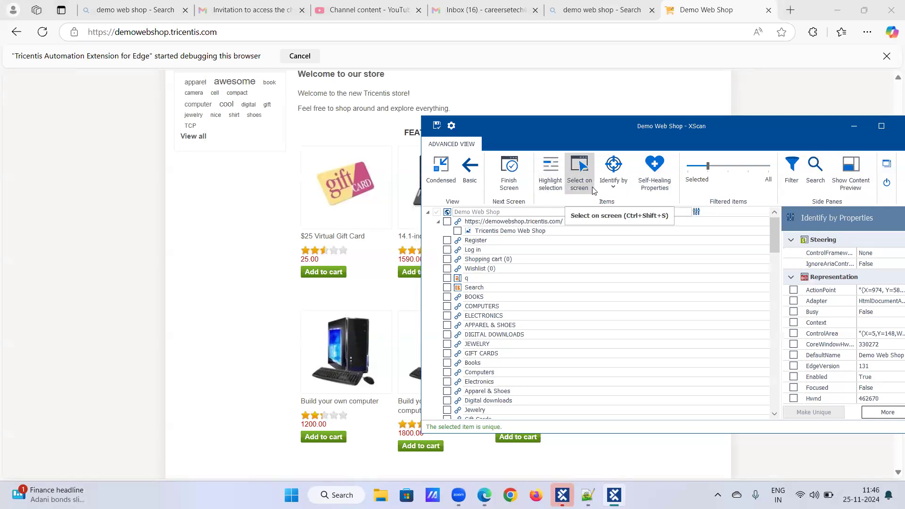
left_click(616, 190)
Switch the Demo Web Shop root to Image identification and start capturing an identifying image.
left_click(625, 267)
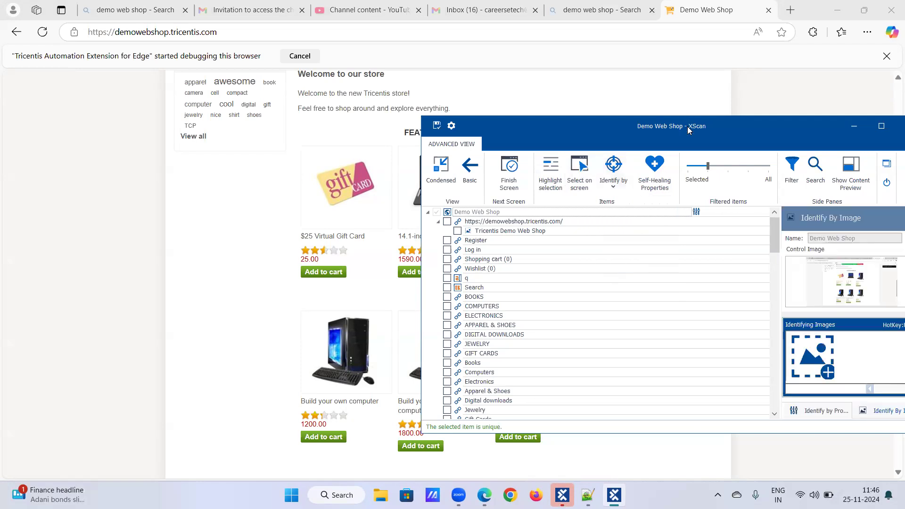
left_click_drag(687, 127, 529, 104)
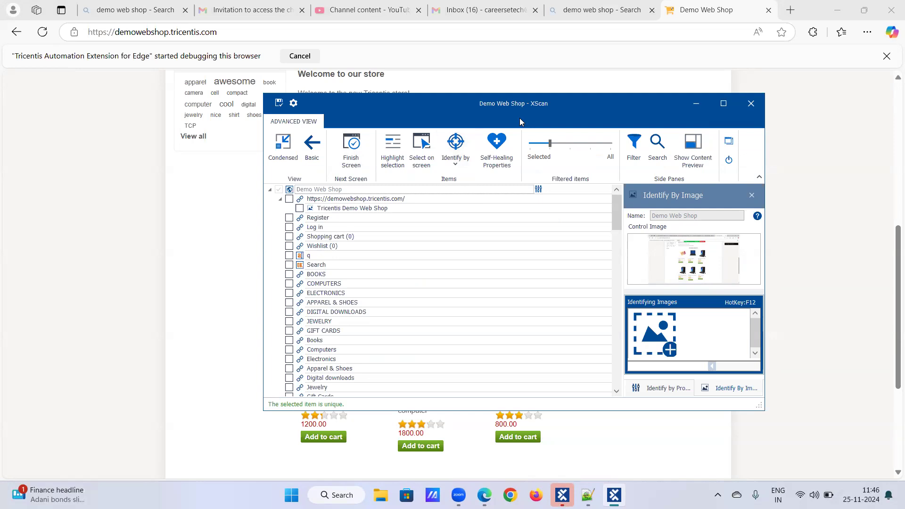
left_click_drag(520, 119, 543, 161)
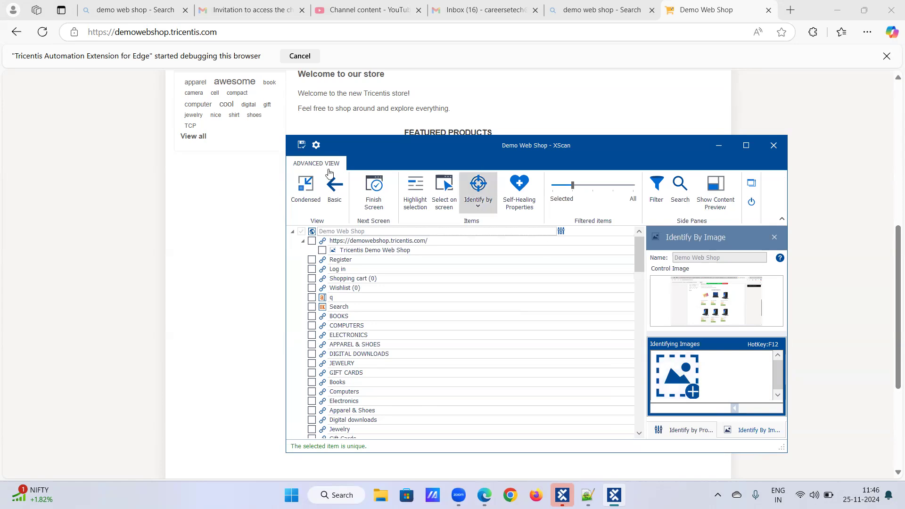
left_click_drag(351, 160, 455, 153)
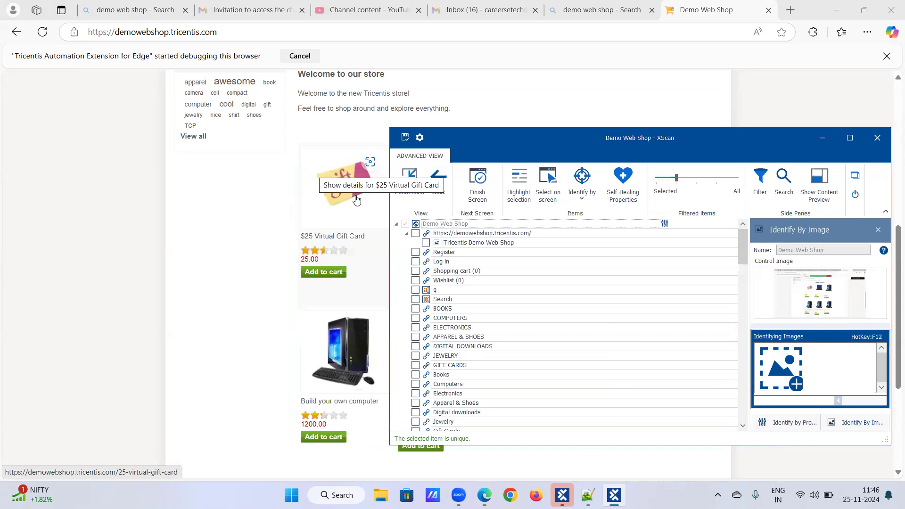
left_click(795, 383)
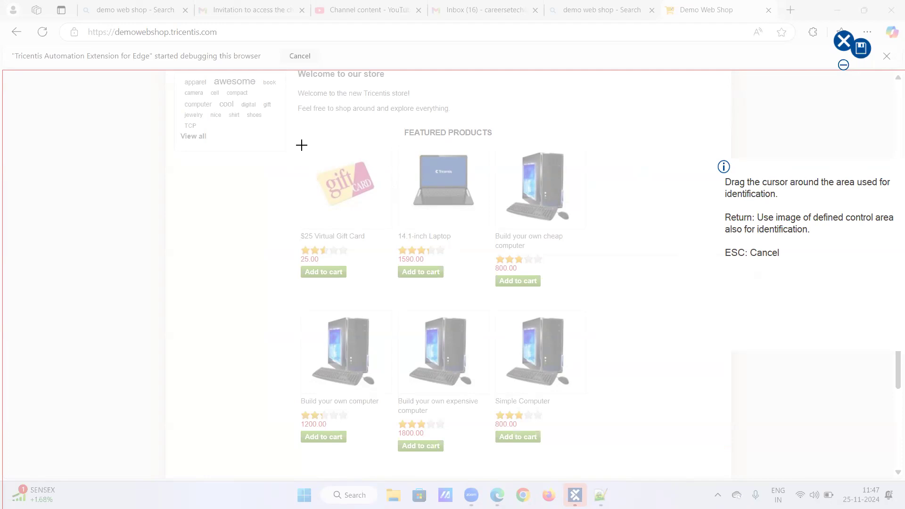
Outline the $25 Virtual Gift Card picture on the page as the identifying image.
left_click_drag(302, 146, 388, 223)
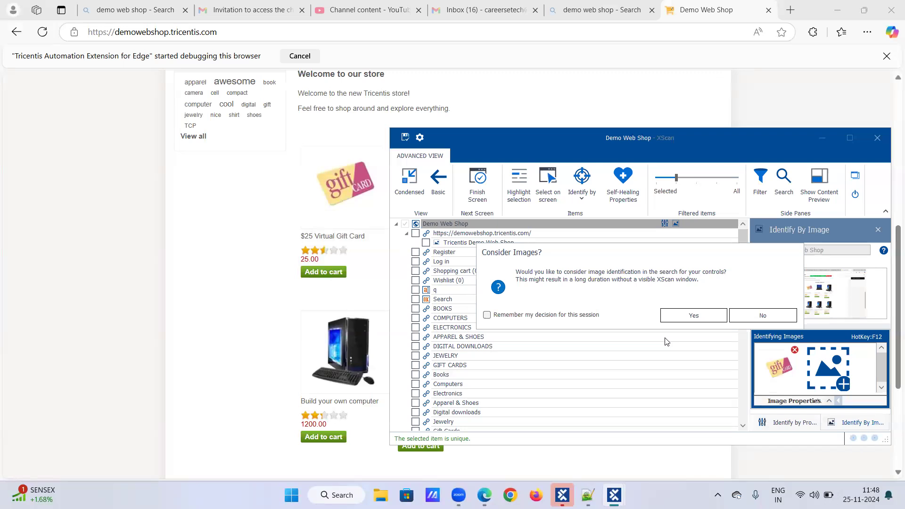
Accept using images in the control search and bring the XScan window back to the front.
left_click(680, 319)
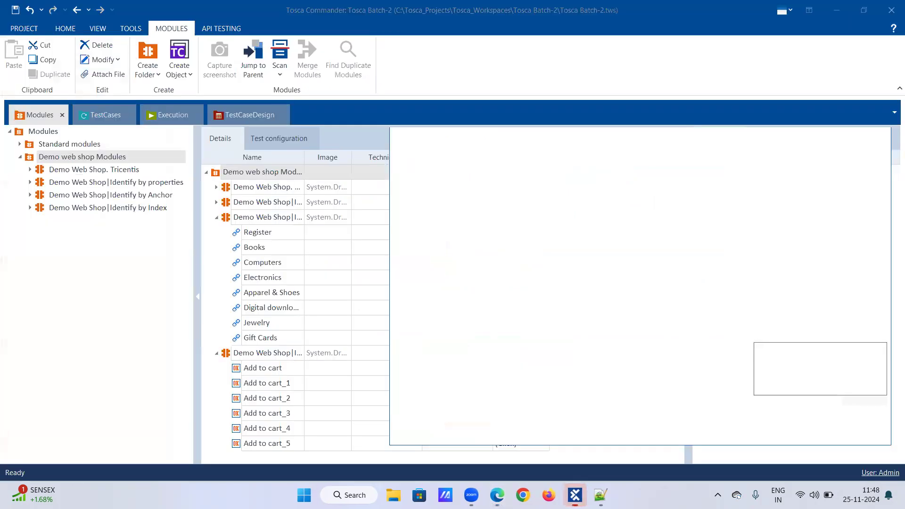
left_click(683, 18)
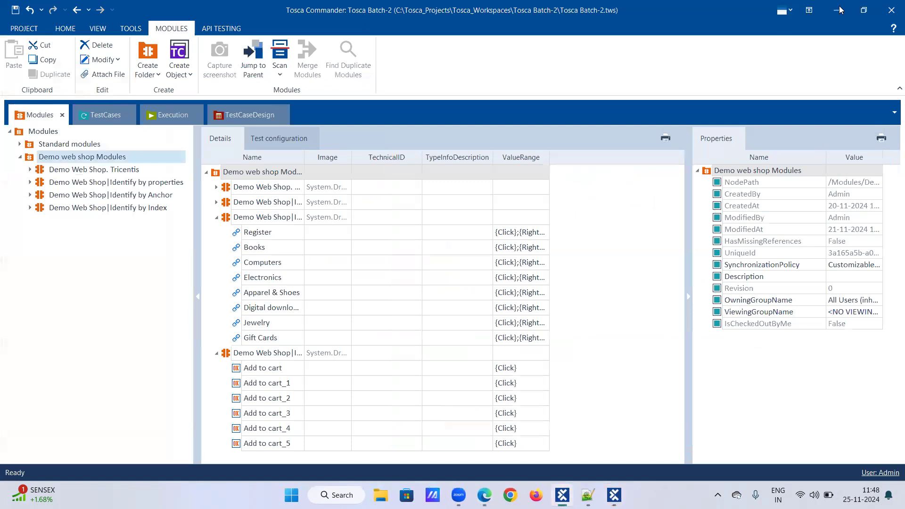
key("alt+Tab")
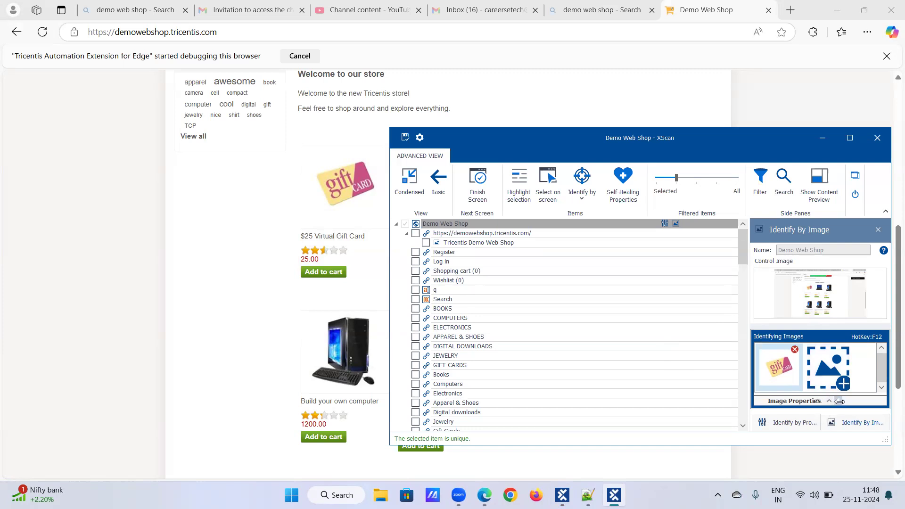
left_click_drag(897, 353, 891, 356)
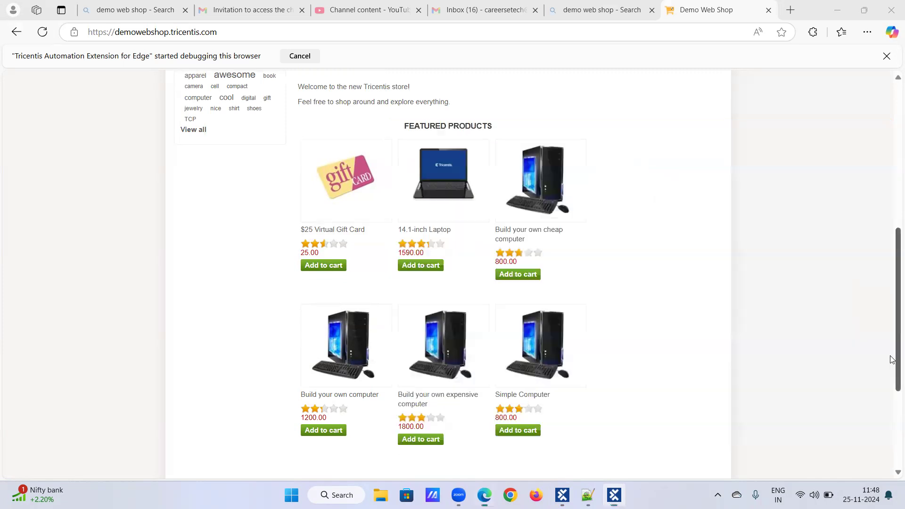
scroll(890, 360, "down", 1)
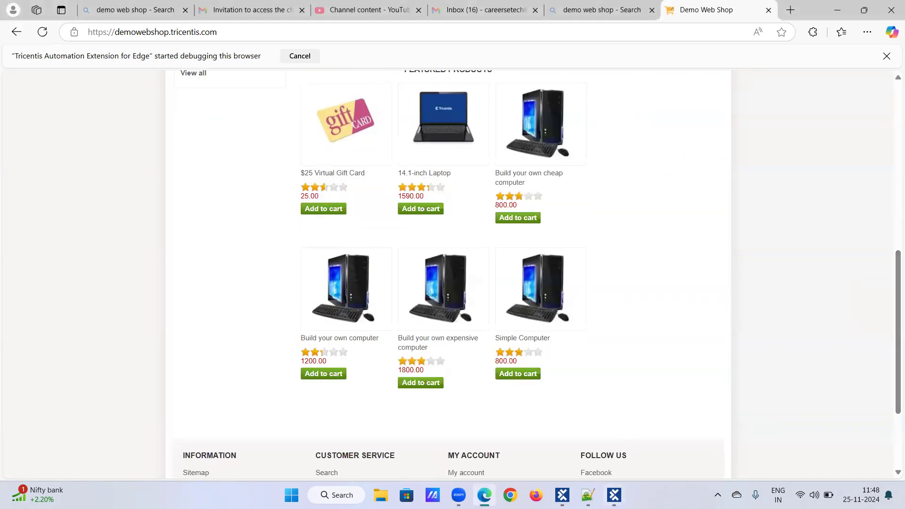
left_click(612, 494)
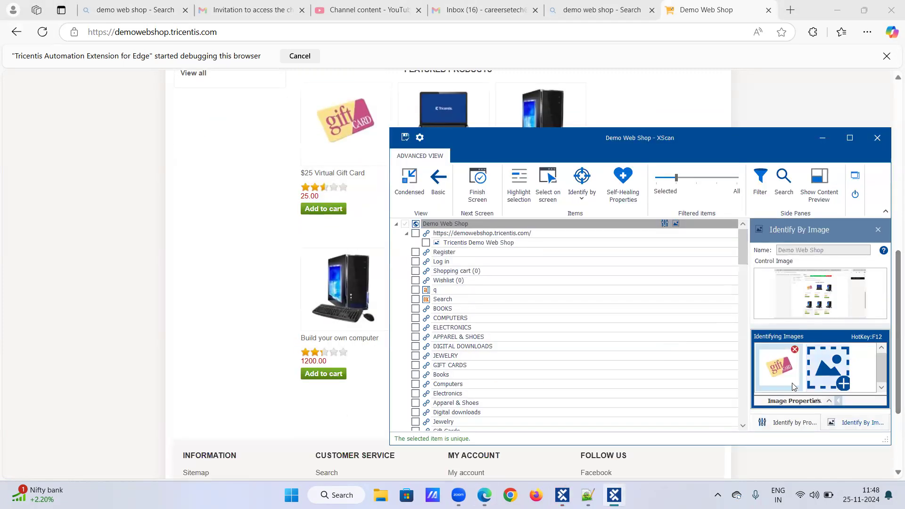
Browse Identify by Properties, then return to Identify By Image and its Image Properties header.
left_click(805, 424)
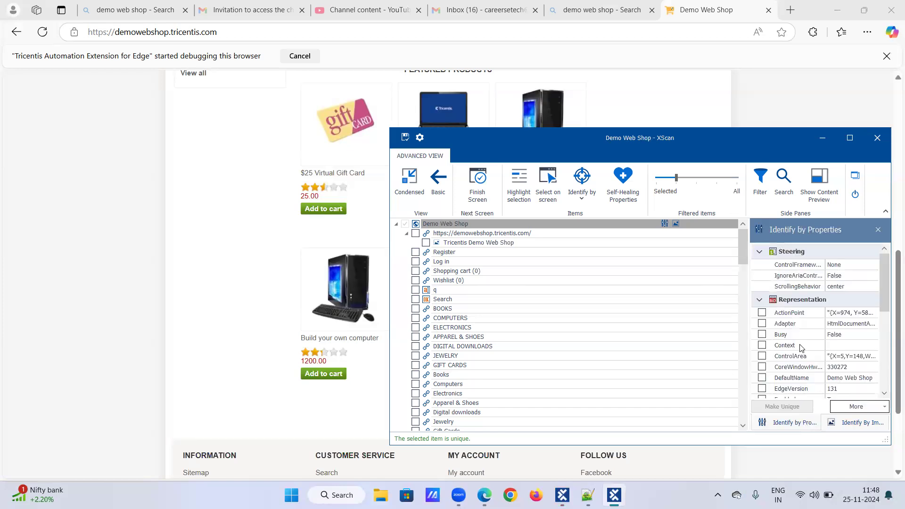
scroll(802, 351, "down", 5)
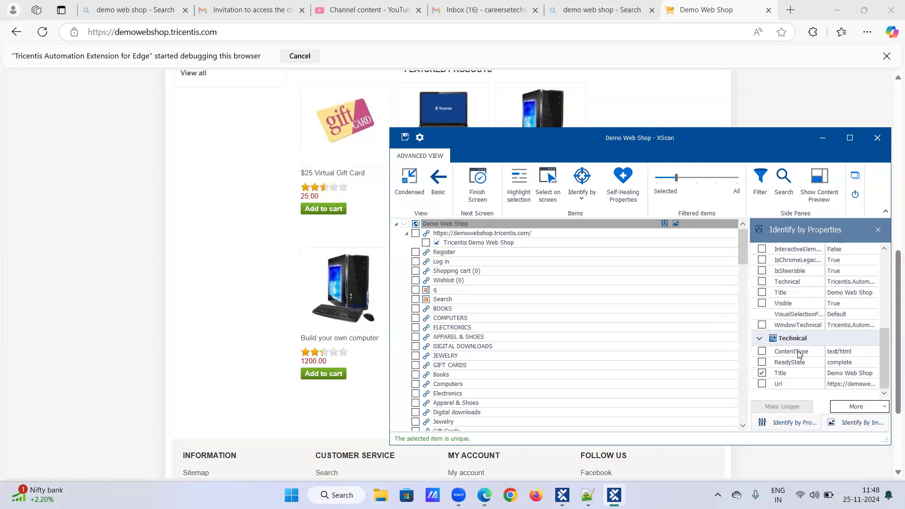
scroll(800, 353, "up", 5)
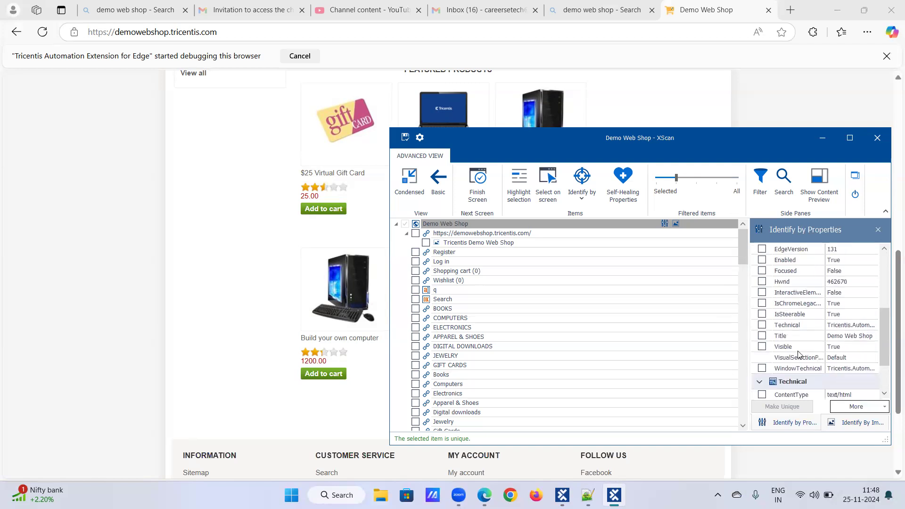
left_click(842, 424)
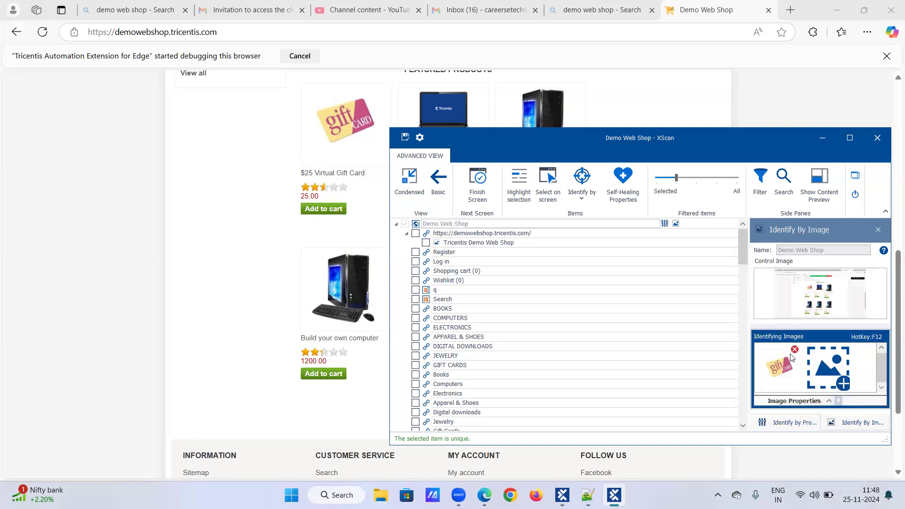
left_click(810, 401)
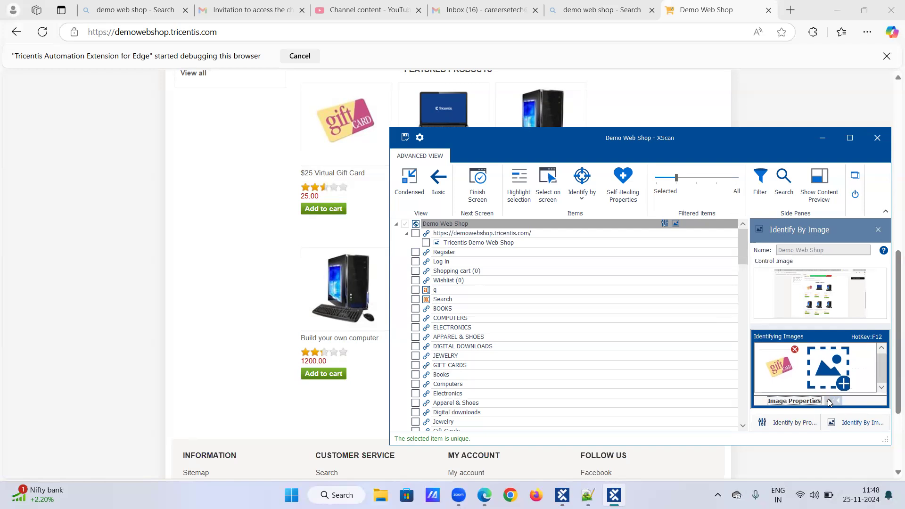
Replace the gift-card identifying image with a fresh capture, answering No to Consider Images.
left_click(795, 349)
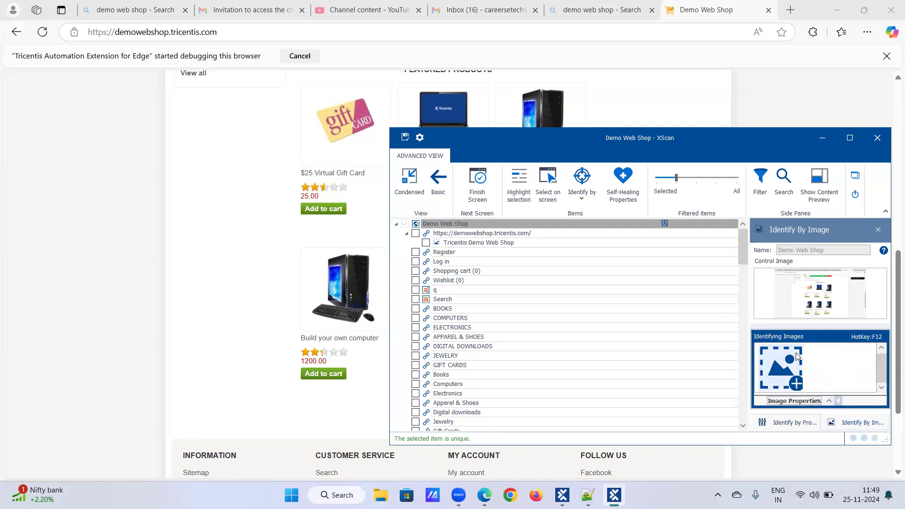
left_click(800, 381)
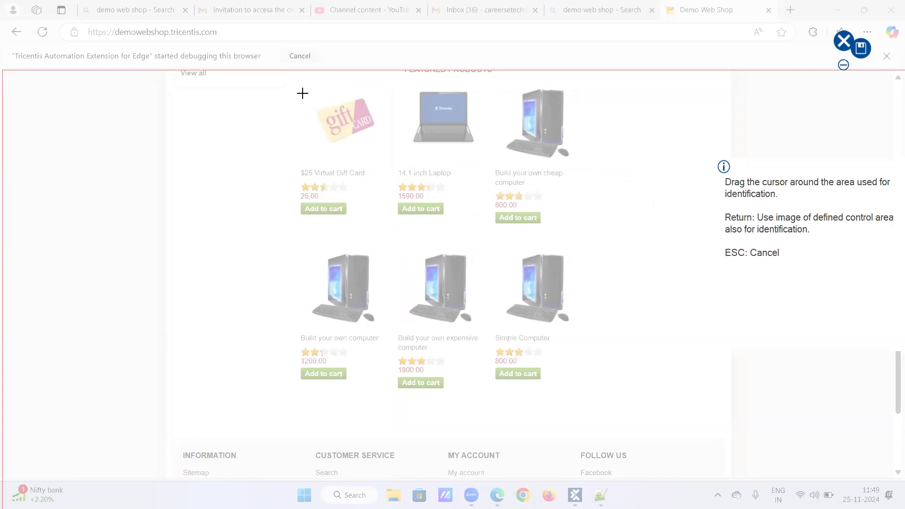
left_click_drag(306, 92, 383, 154)
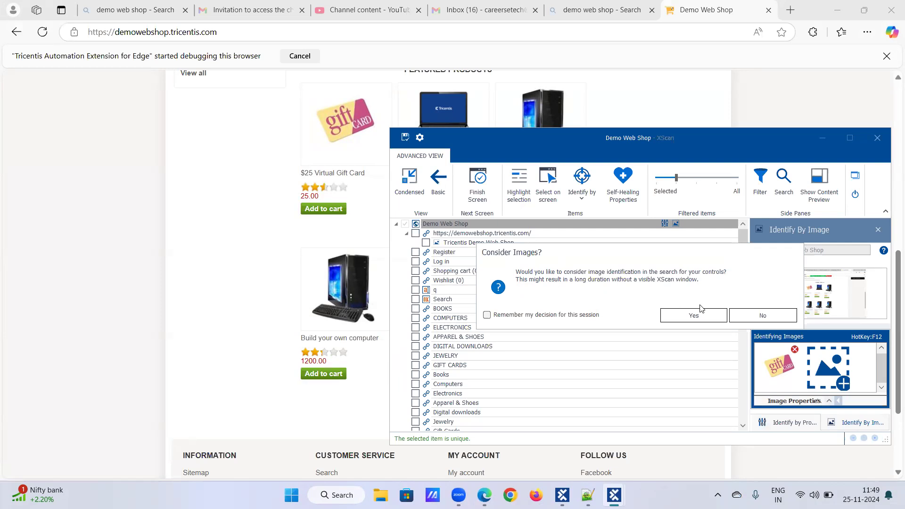
left_click(771, 319)
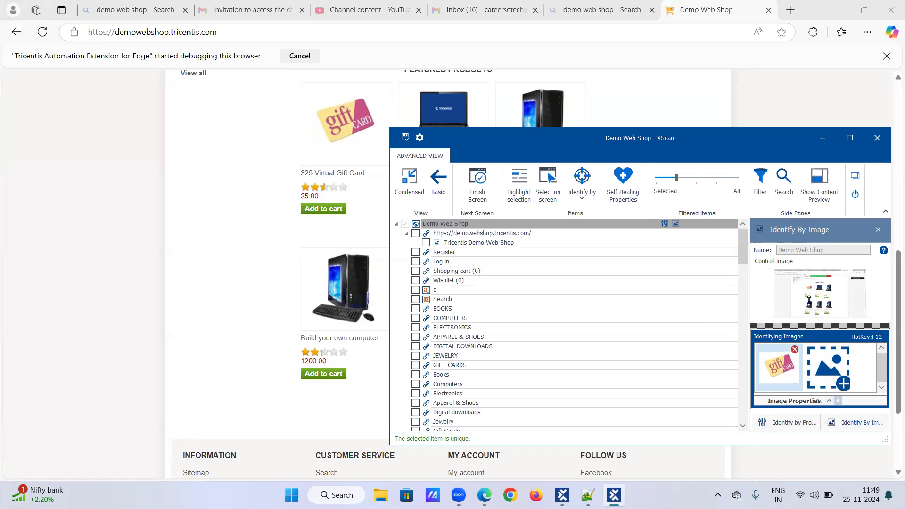
Toggle between the Properties and Image panes and browse the Image Properties strip.
left_click(807, 419)
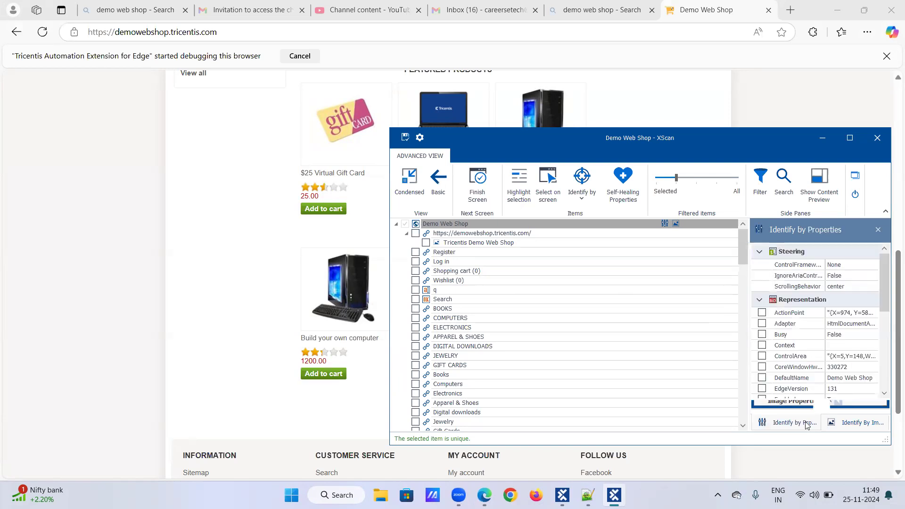
left_click(833, 422)
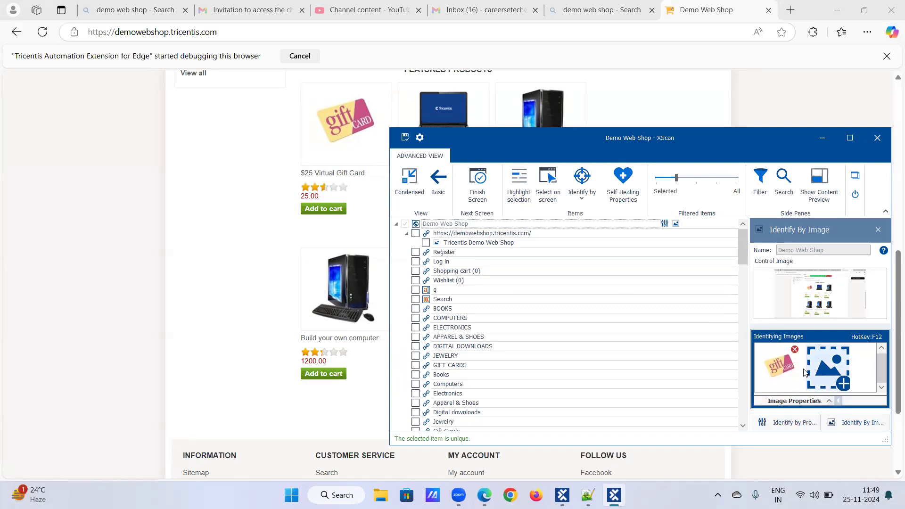
left_click(792, 401)
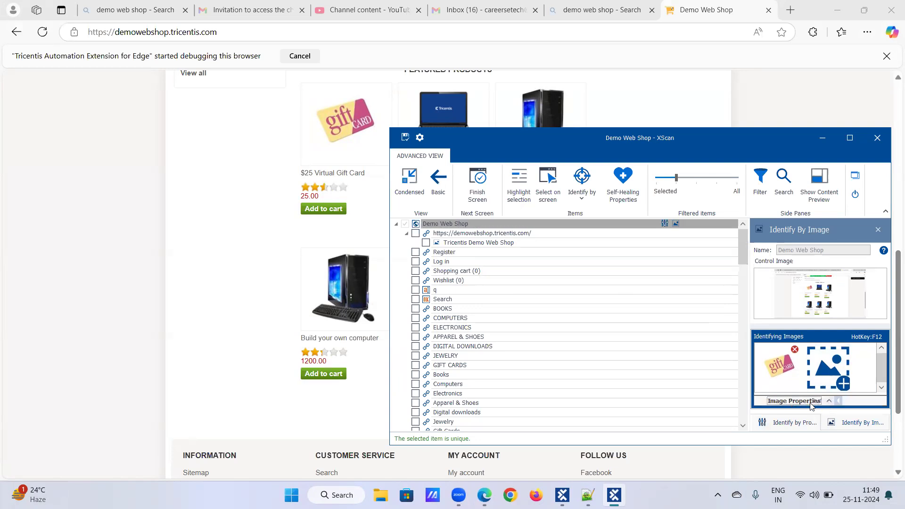
scroll(809, 402, "down", 1)
left_click(881, 351)
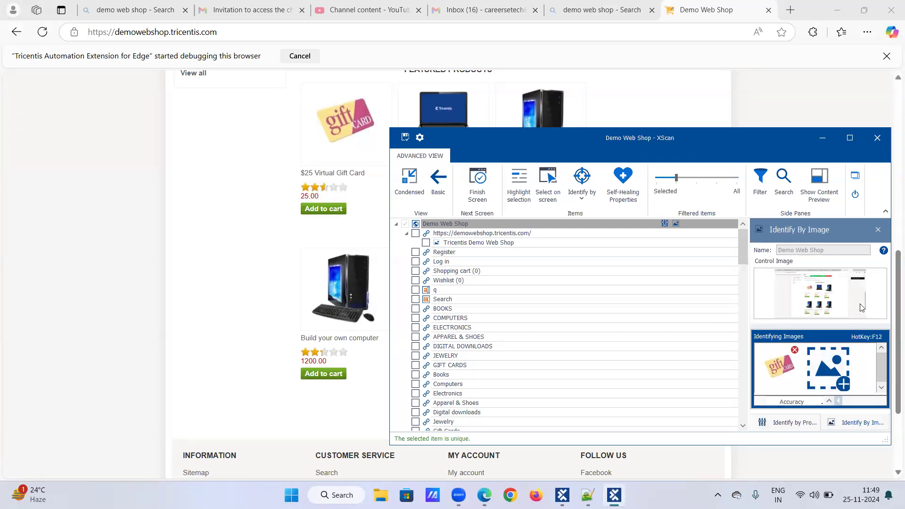
scroll(717, 304, "down", 1)
scroll(565, 313, "up", 1)
Cycle through the Image Properties, Accuracy and Search Properties sections under the gift-card image.
left_click(828, 402)
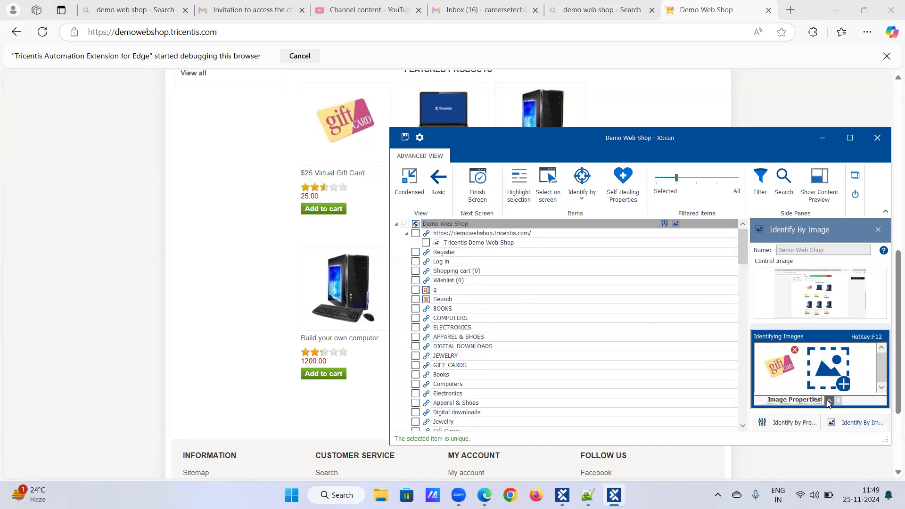
left_click(829, 401)
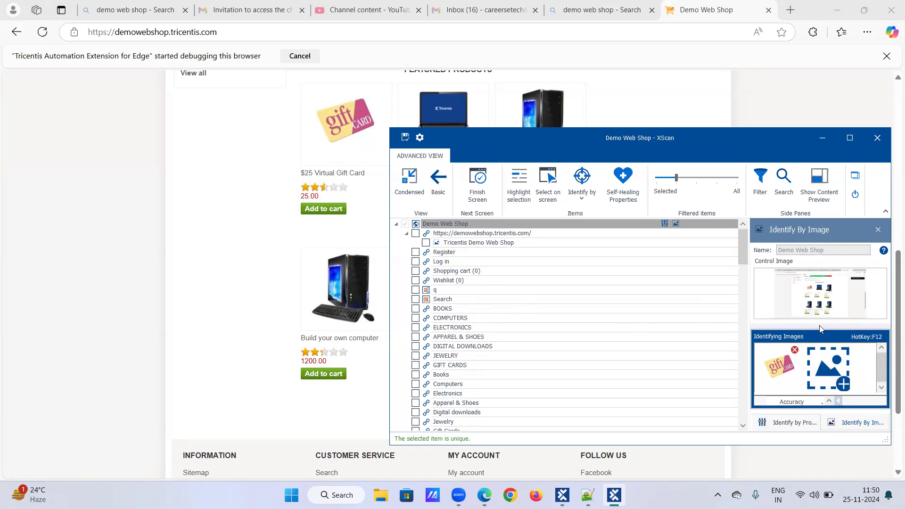
left_click(829, 402)
left_click(829, 402)
left_click(829, 401)
left_click(829, 401)
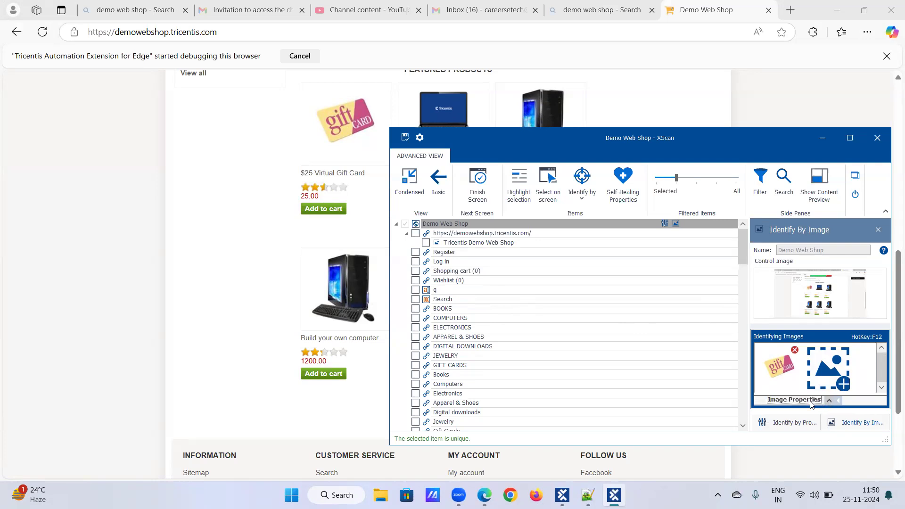
scroll(812, 404, "down", 1)
Maximize the XScan window and step to the Image Properties section under Identifying Images.
left_click(850, 139)
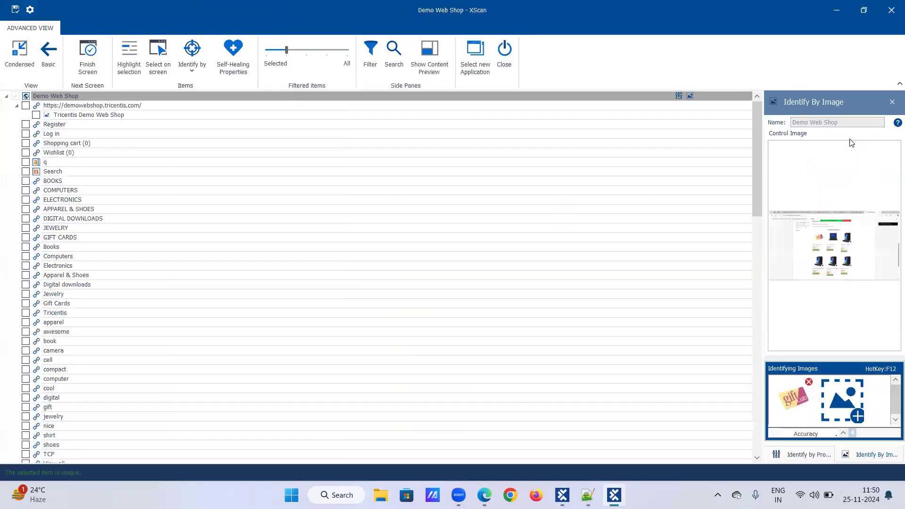
left_click(842, 434)
left_click(844, 433)
left_click(844, 434)
left_click(844, 433)
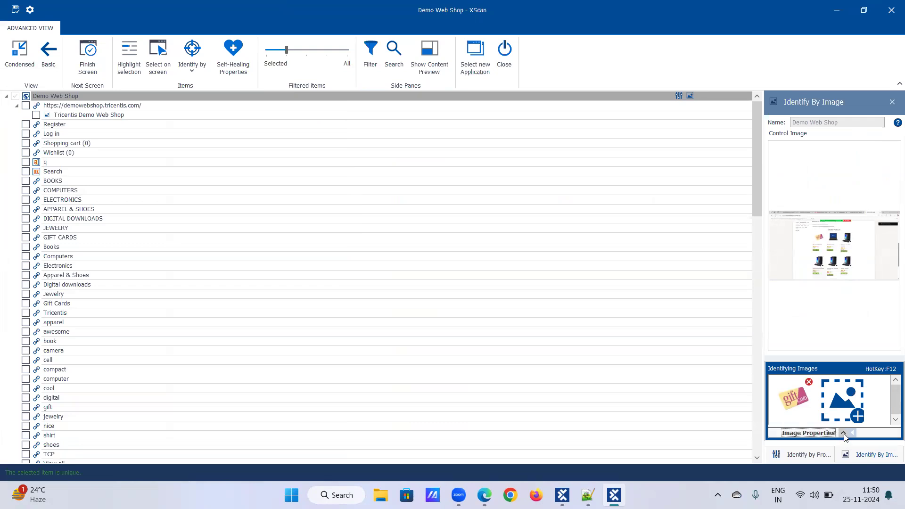
scroll(826, 434, "down", 2)
Resize the area under the images and expand the Image Properties section.
left_click_drag(856, 434, 867, 434)
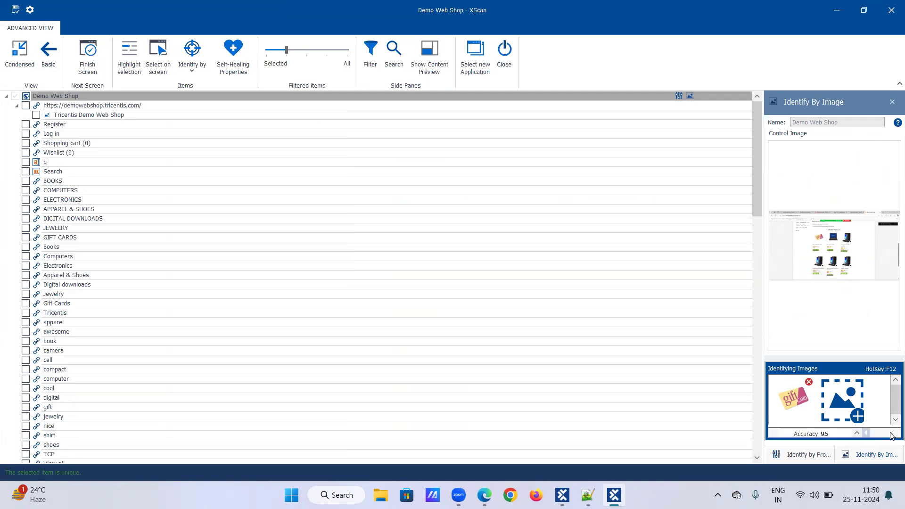
left_click(857, 434)
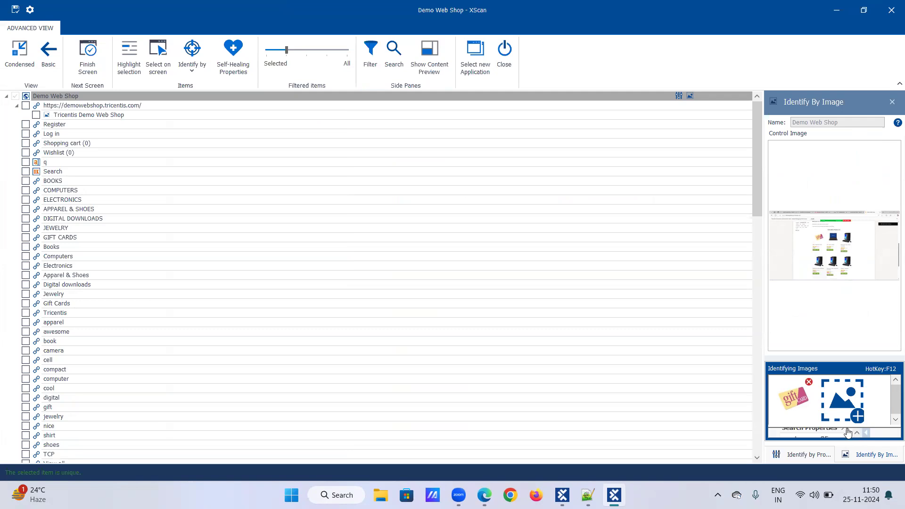
left_click(848, 432)
left_click(837, 438)
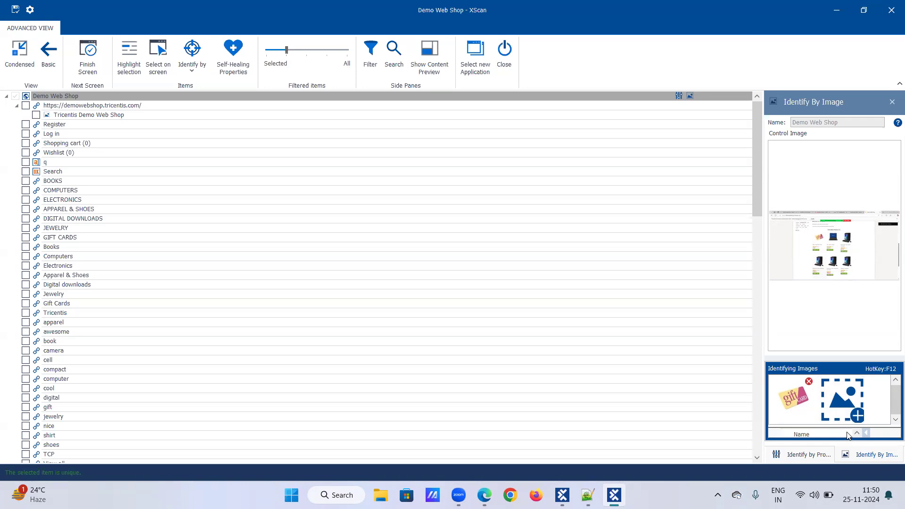
Bring the Image Properties section and its Name entry back into view.
left_click(863, 432)
left_click(826, 433)
left_click(857, 432)
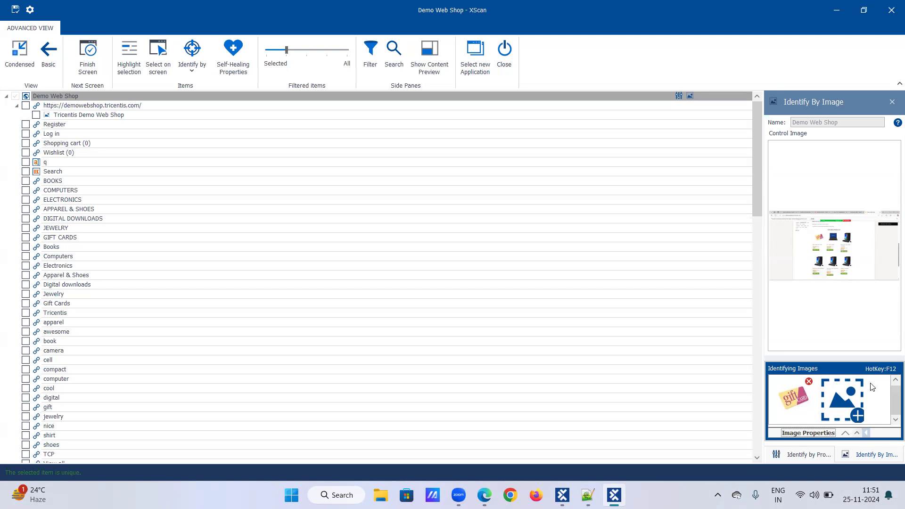
Enlarge the image settings area, check ScreenResolution, and show search settings with Accuracy 95.
mouse_move(834, 357)
left_mouse_down()
mouse_move(832, 240)
mouse_move(831, 253)
left_mouse_up()
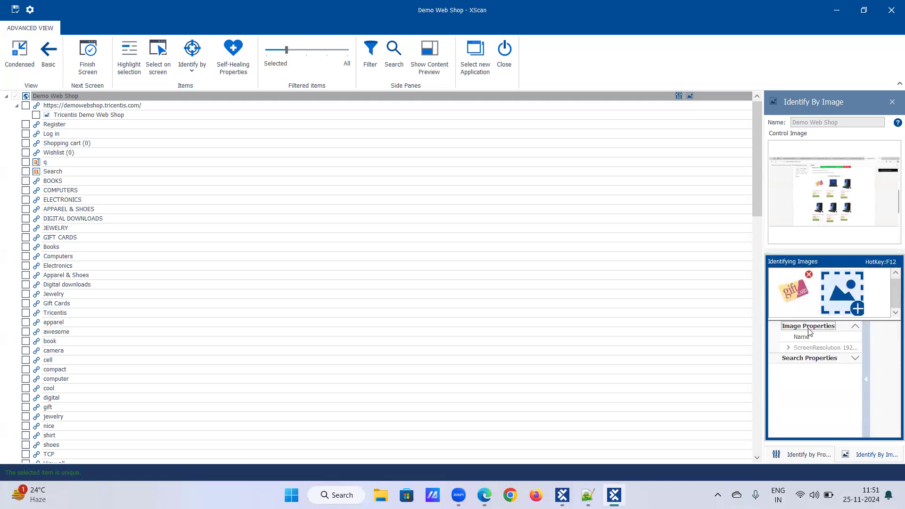
left_click(853, 348)
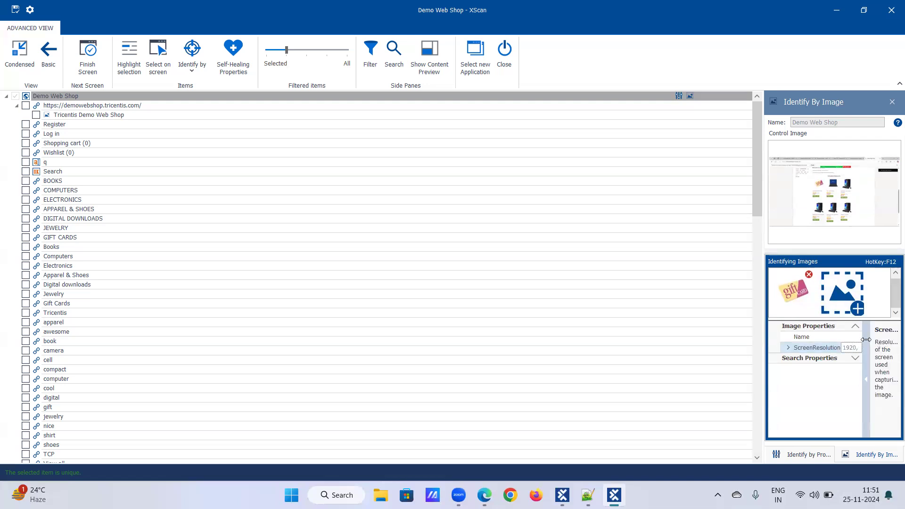
left_click(854, 358)
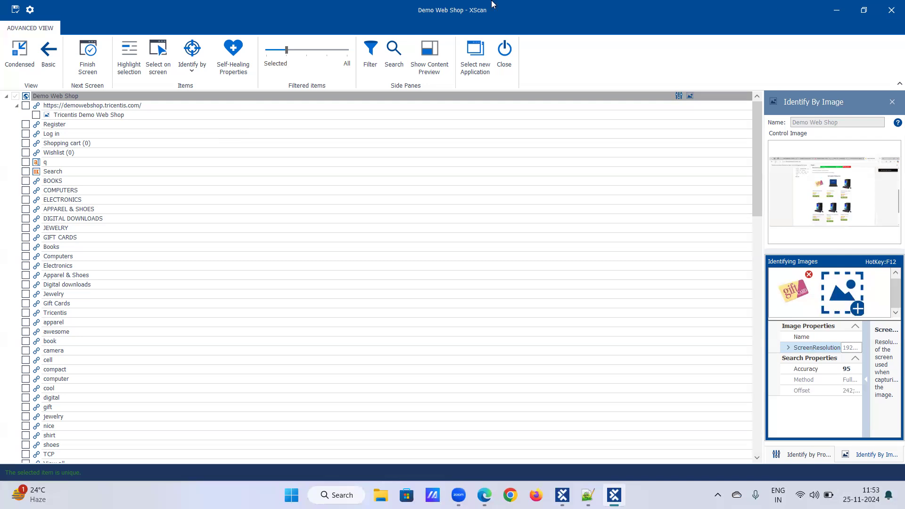
Select on screen the $25 Virtual Gift Card, 14.1-inch Laptop and cheap computer images, selecting all three.
left_click(860, 14)
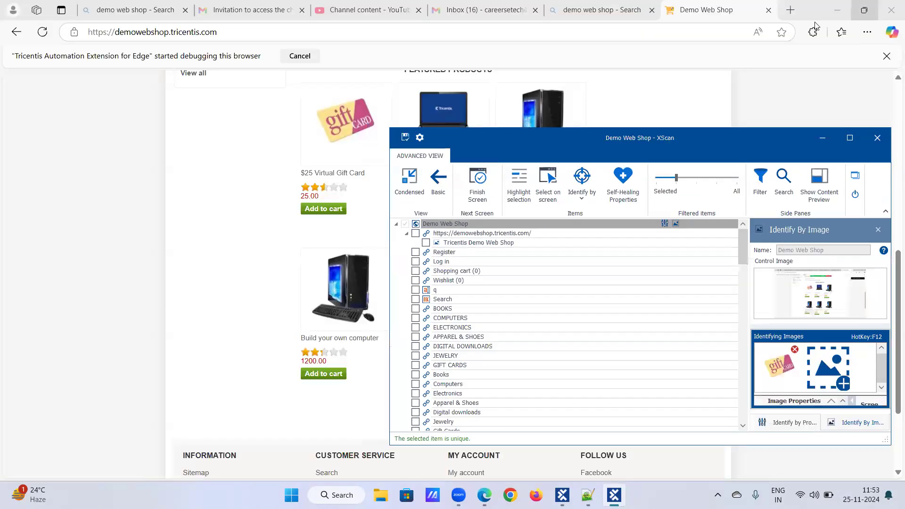
left_click(552, 181)
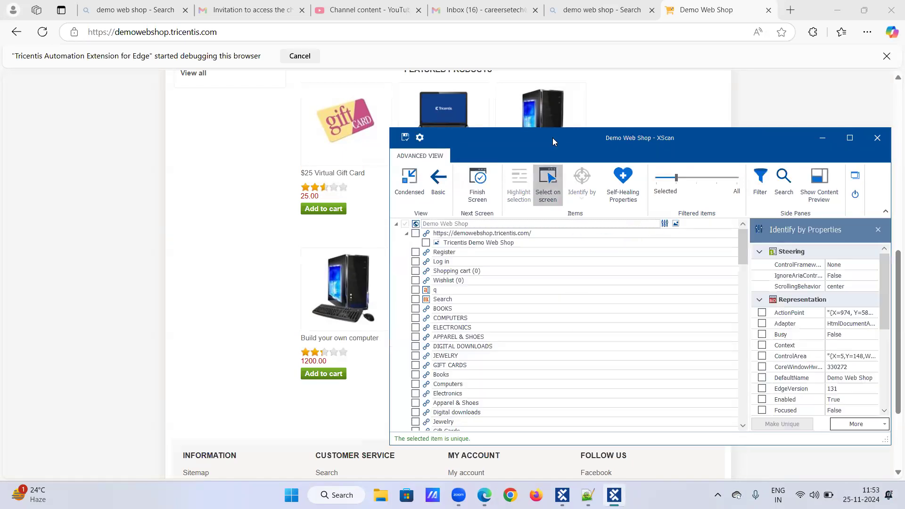
left_click_drag(552, 137, 571, 176)
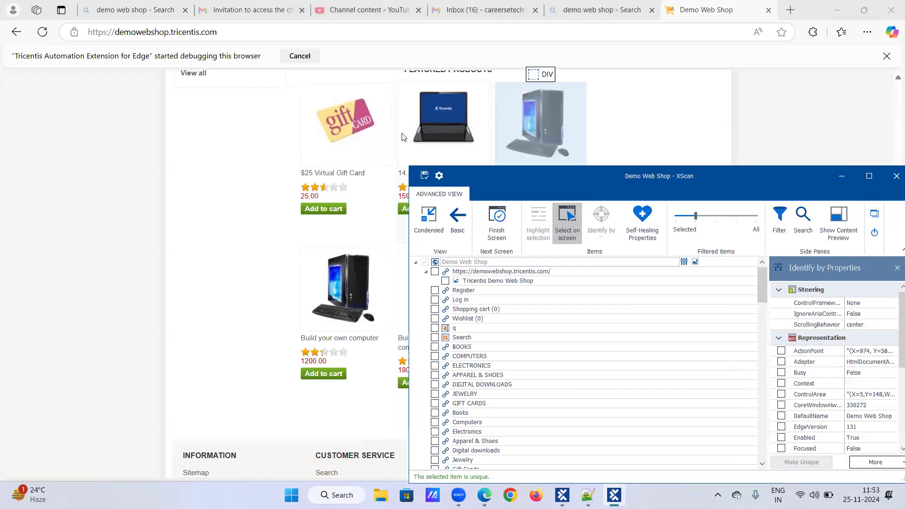
left_click(338, 125)
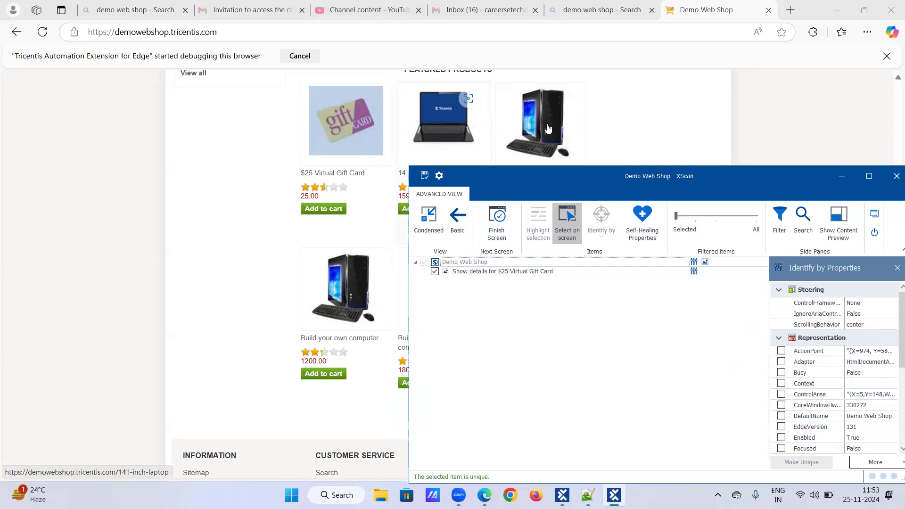
left_click(449, 123)
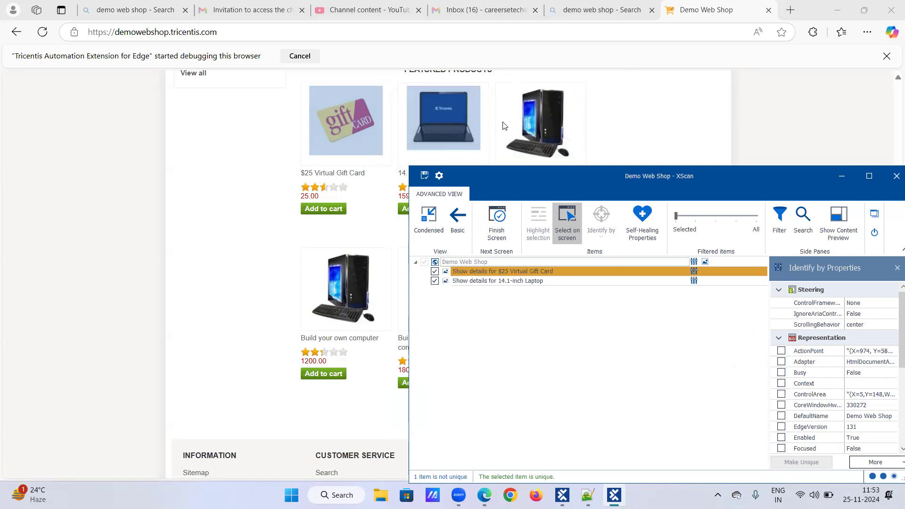
left_click(532, 127)
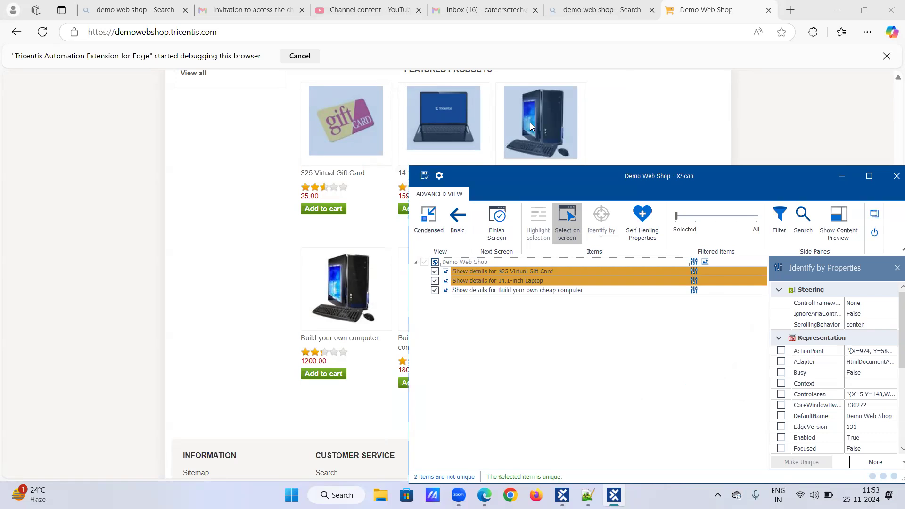
left_click(572, 225)
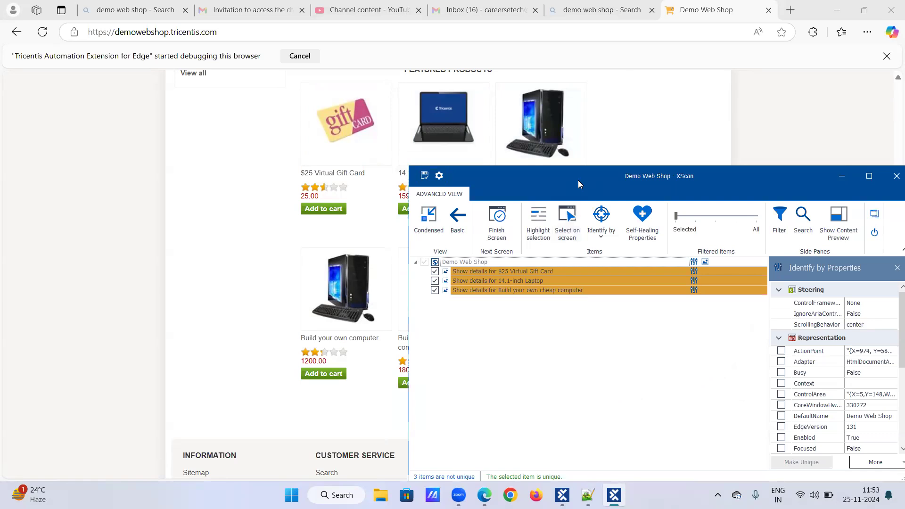
Open the $25 Virtual Gift Card item and scroll Identify by Properties down to Technical.
left_click_drag(578, 180, 470, 146)
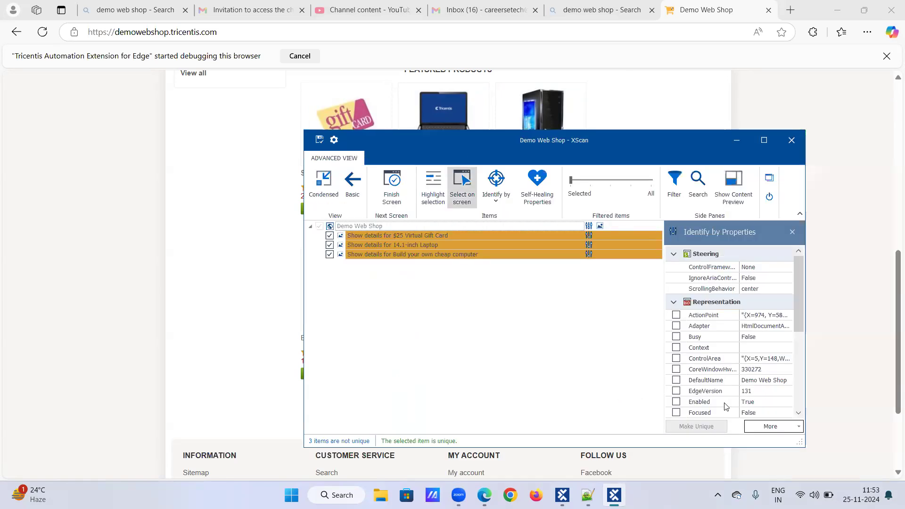
double_click(415, 237)
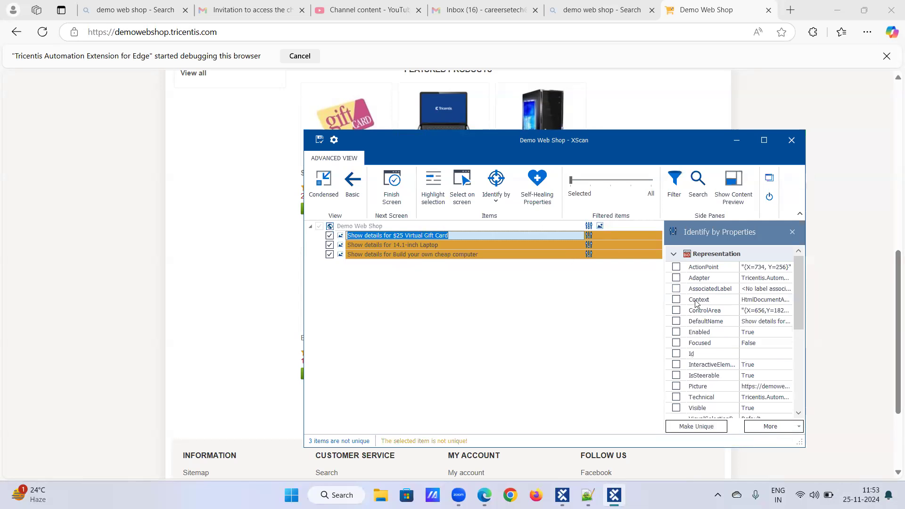
scroll(726, 330, "down", 3)
scroll(734, 333, "down", 3)
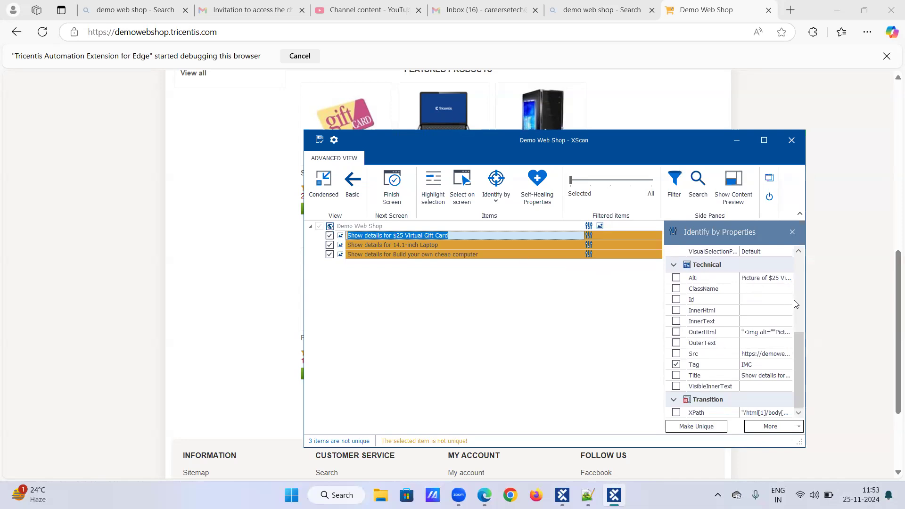
Widen the properties pane and reselect the gift card item to review its properties.
left_click_drag(661, 254, 626, 255)
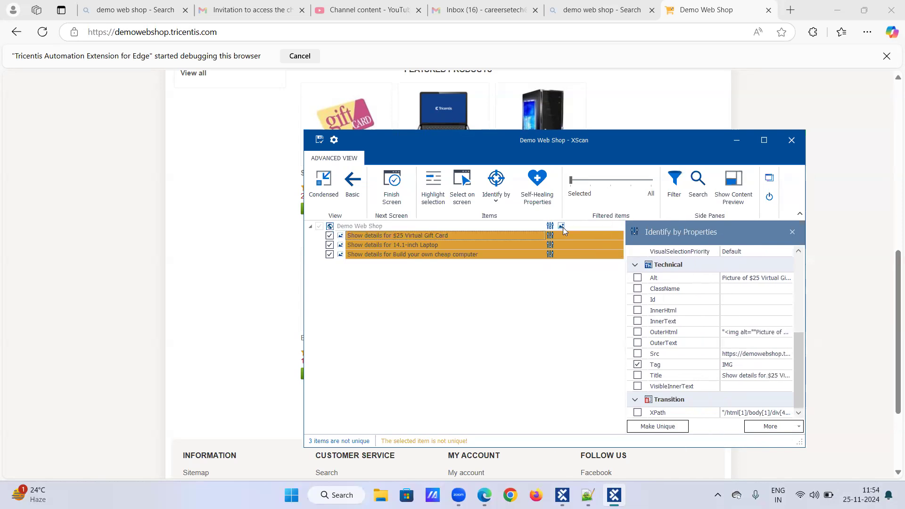
mouse_move(563, 228)
scroll(681, 369, "up", 3)
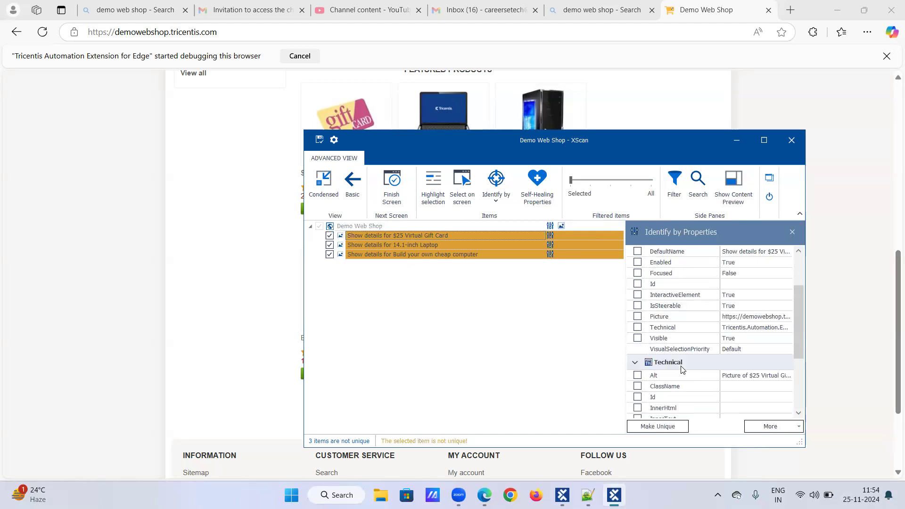
scroll(681, 369, "down", 3)
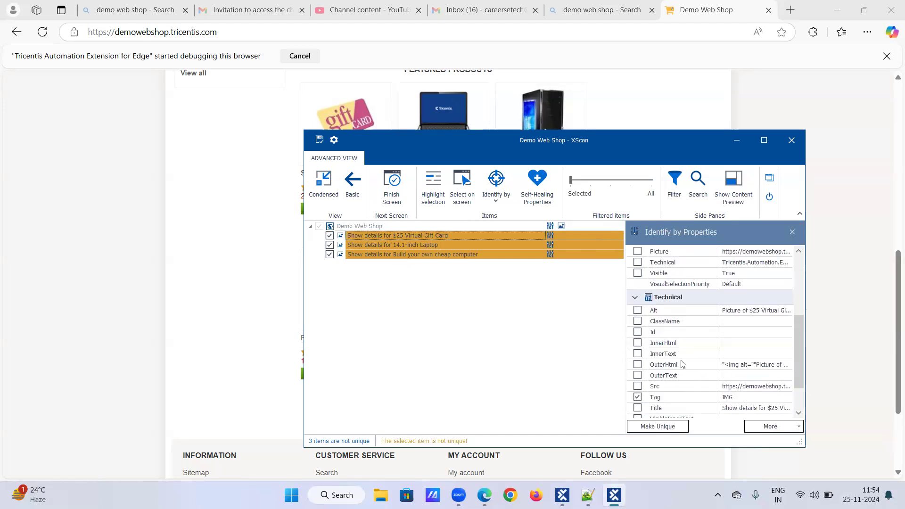
left_click(432, 236)
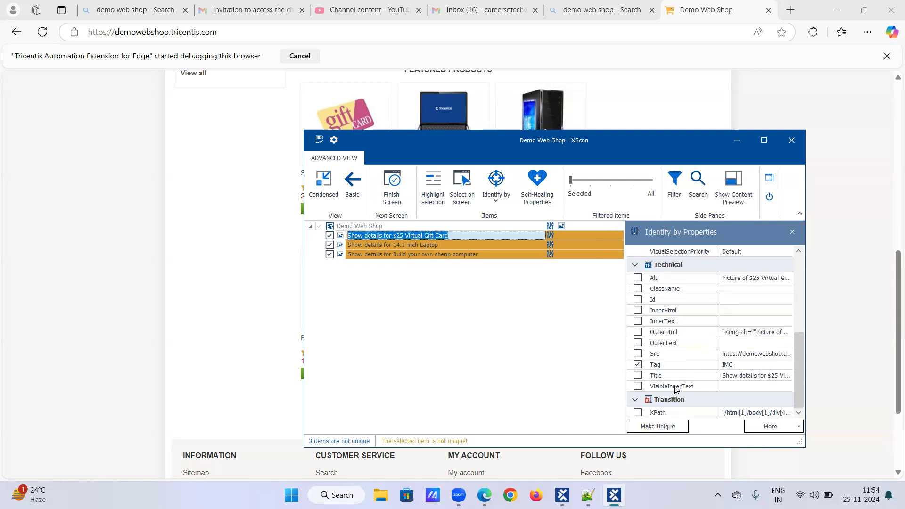
scroll(666, 336, "up", 5)
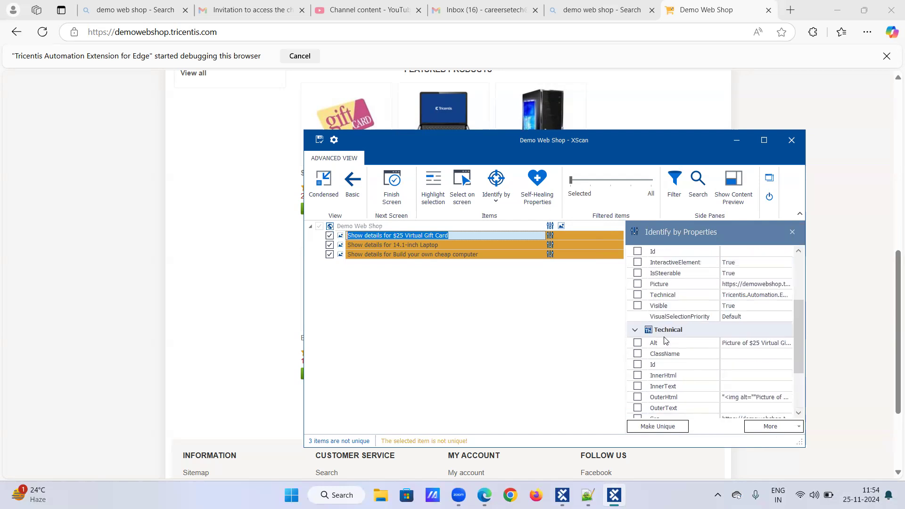
left_click(434, 228)
scroll(688, 358, "down", 5)
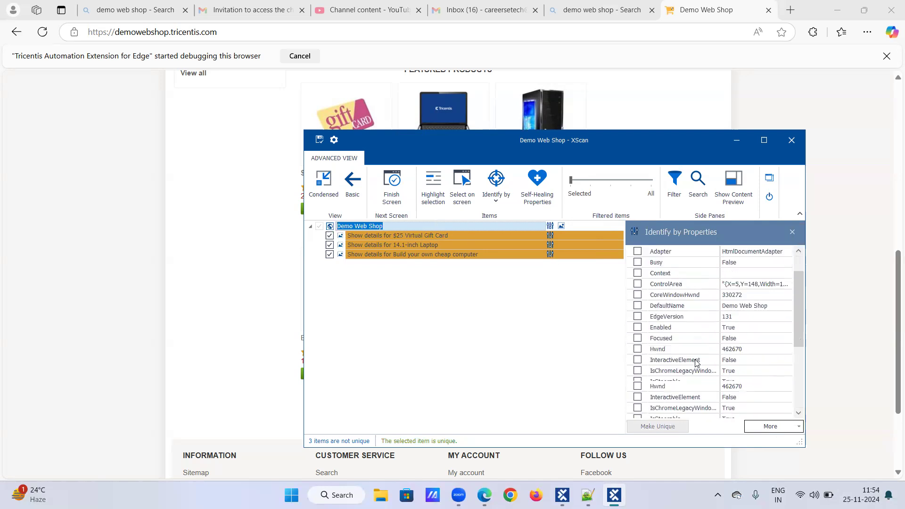
scroll(696, 362, "up", 5)
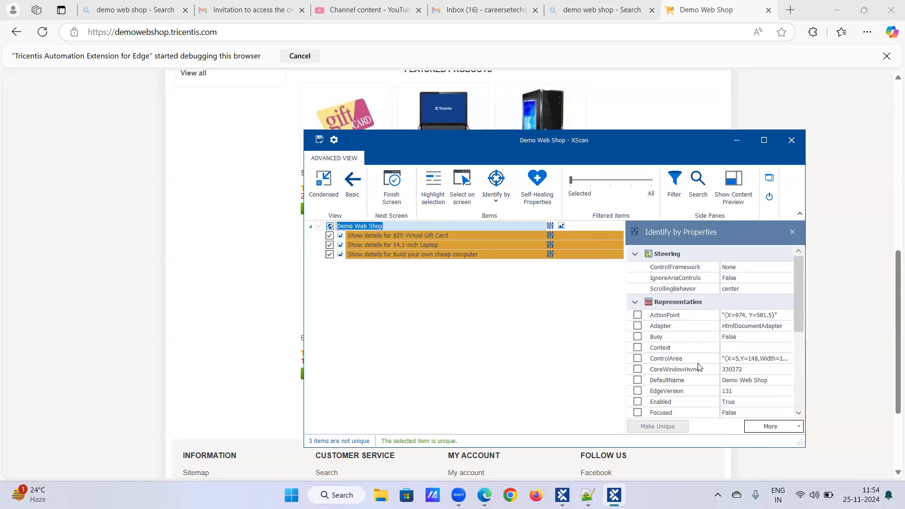
left_click(373, 235)
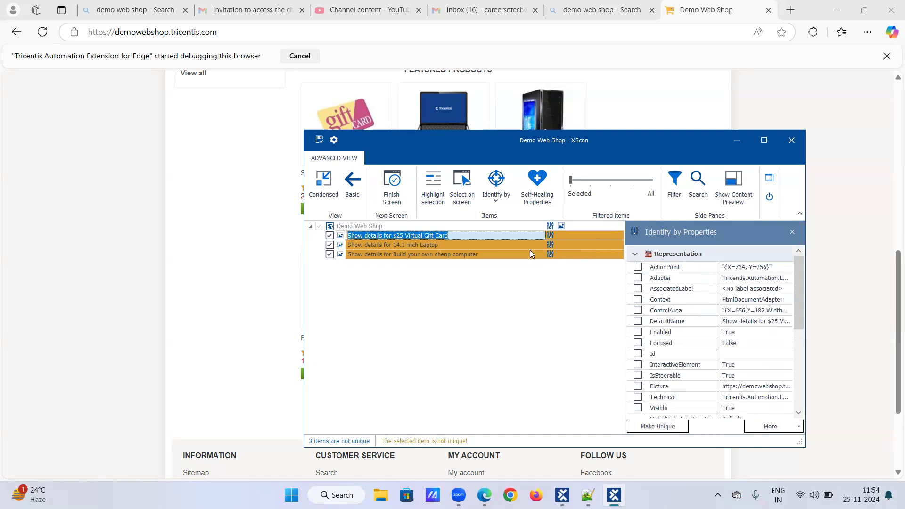
scroll(665, 355, "down", 5)
scroll(665, 355, "down", 1)
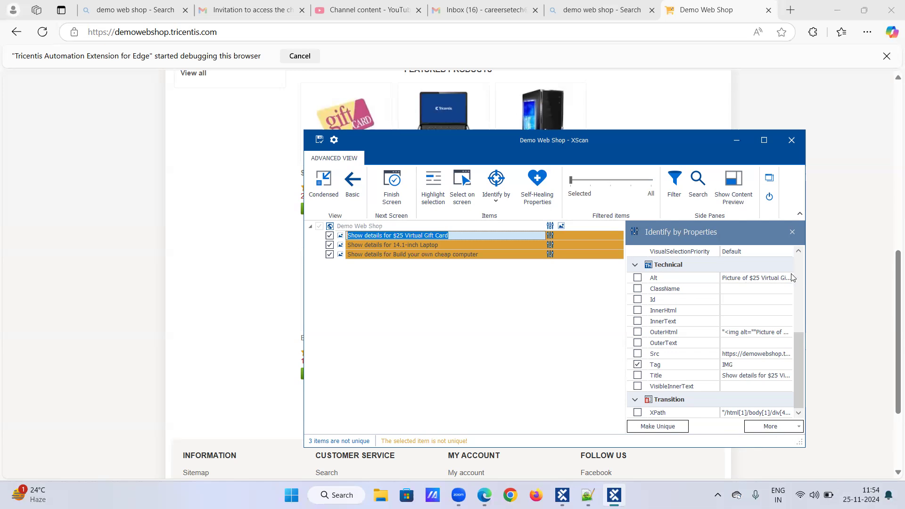
Tick Alt for the gift card, laptop and cheap computer items, then save the Demo Web Shop module.
left_click(637, 278)
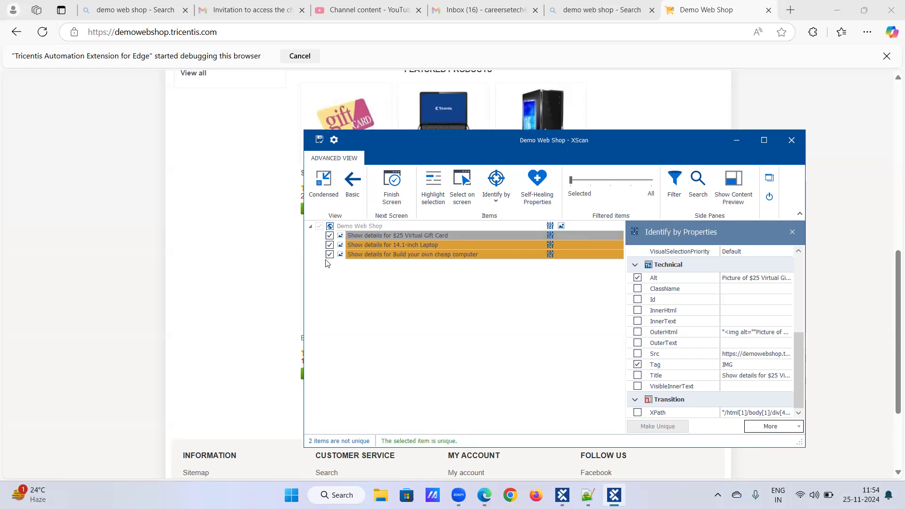
left_click(382, 246)
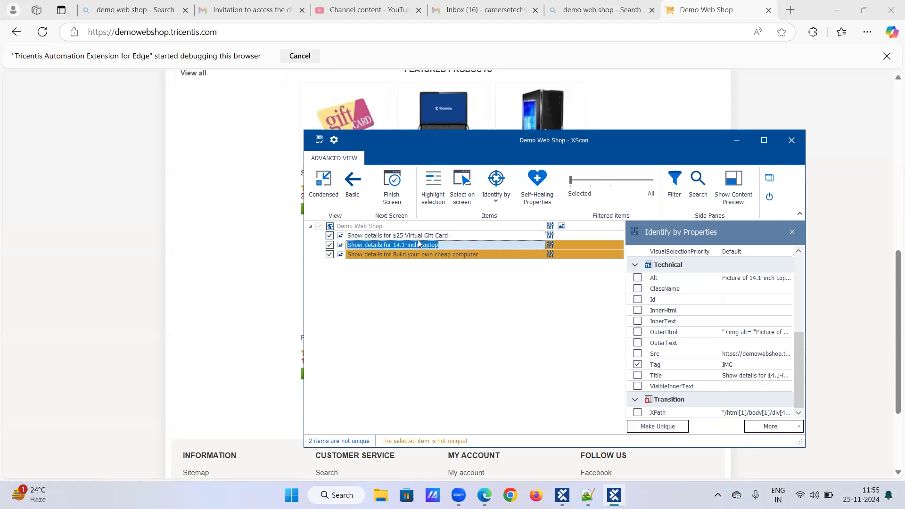
left_click(637, 278)
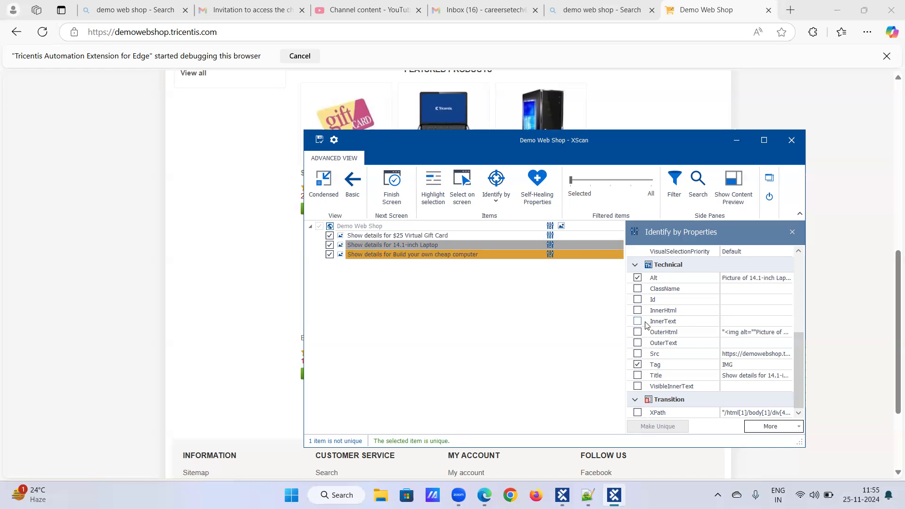
double_click(392, 255)
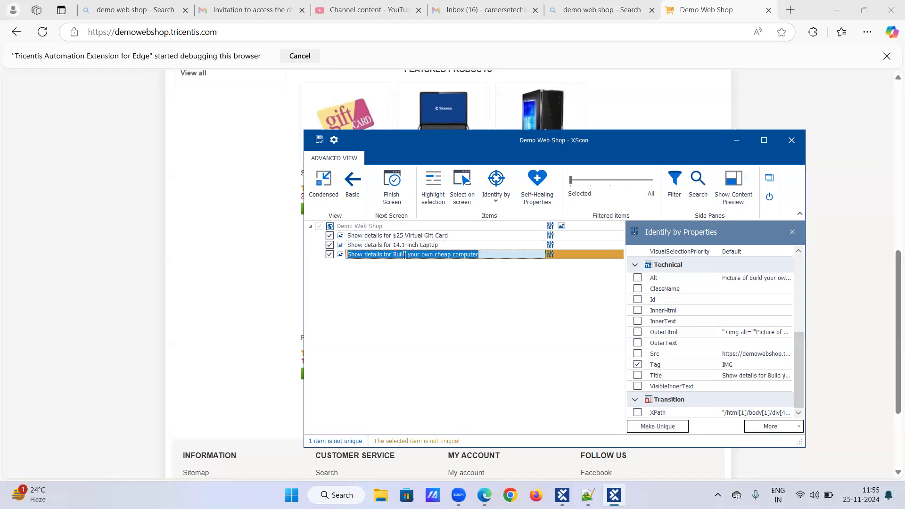
left_click(638, 279)
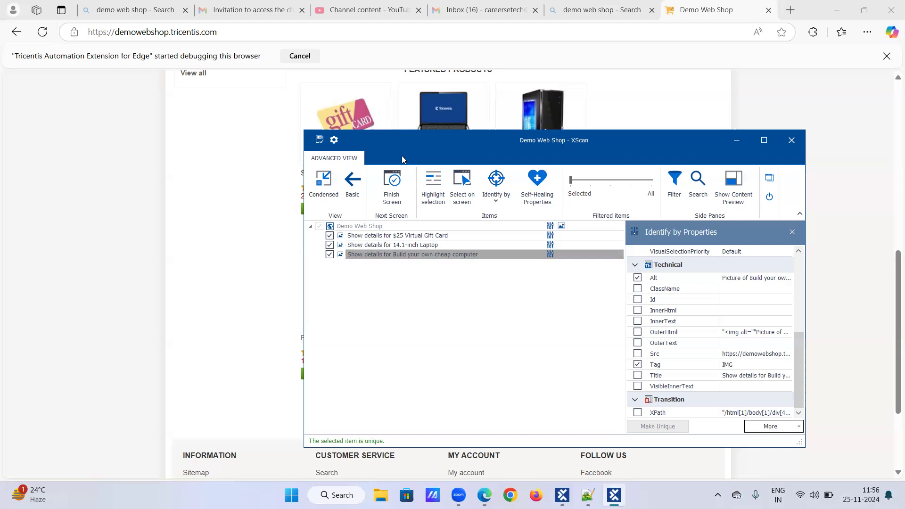
left_click(319, 141)
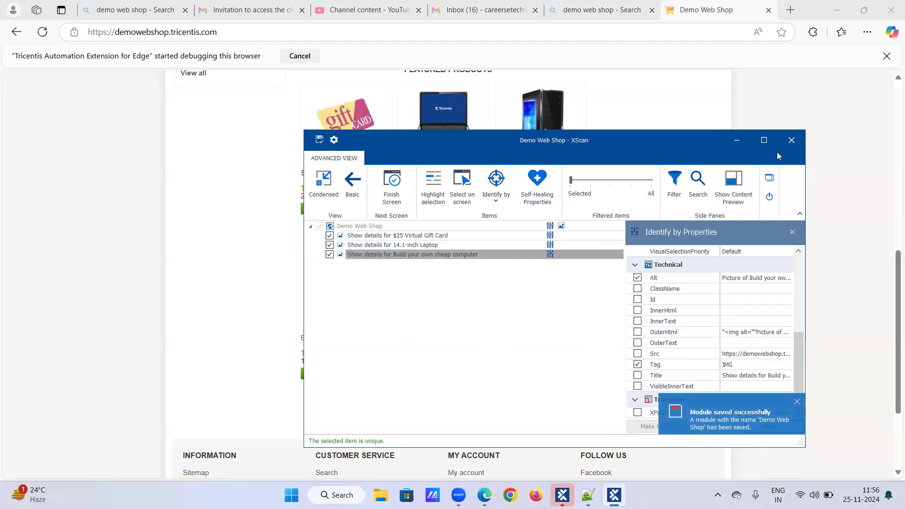
Close the scan and rename the Demo Web Shop module to 'Demo Web Shop|IDentify by Image'.
left_click(791, 140)
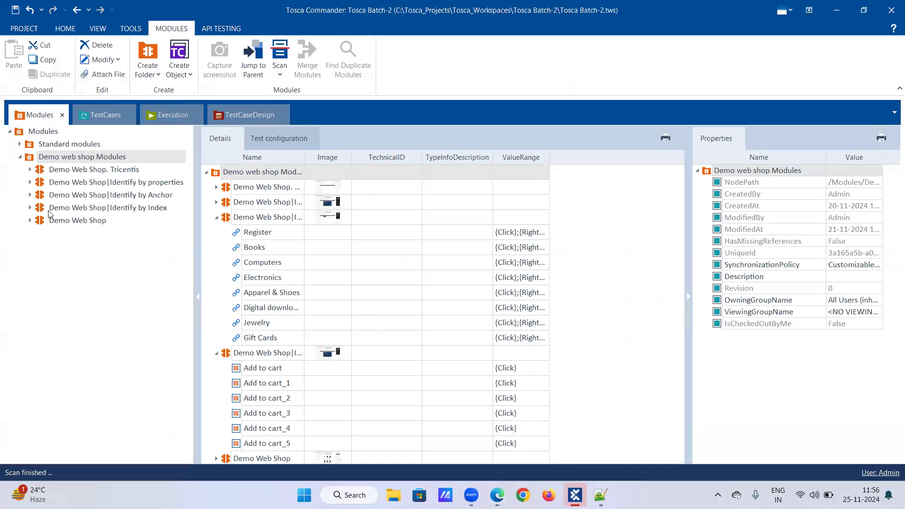
left_click(62, 220)
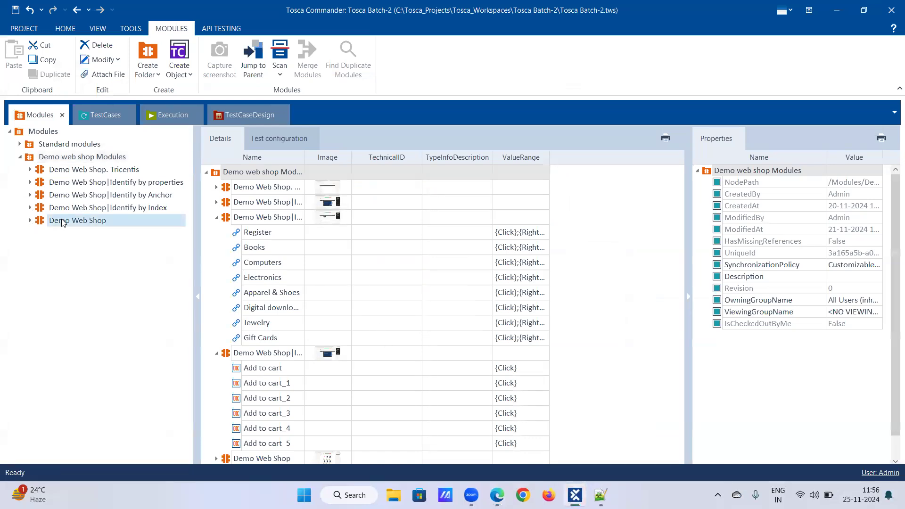
right_click(62, 219)
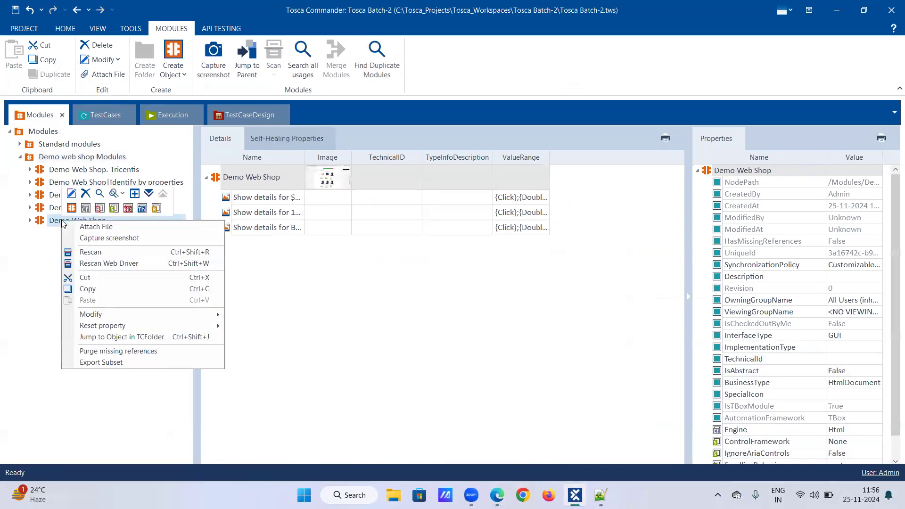
left_click(72, 197)
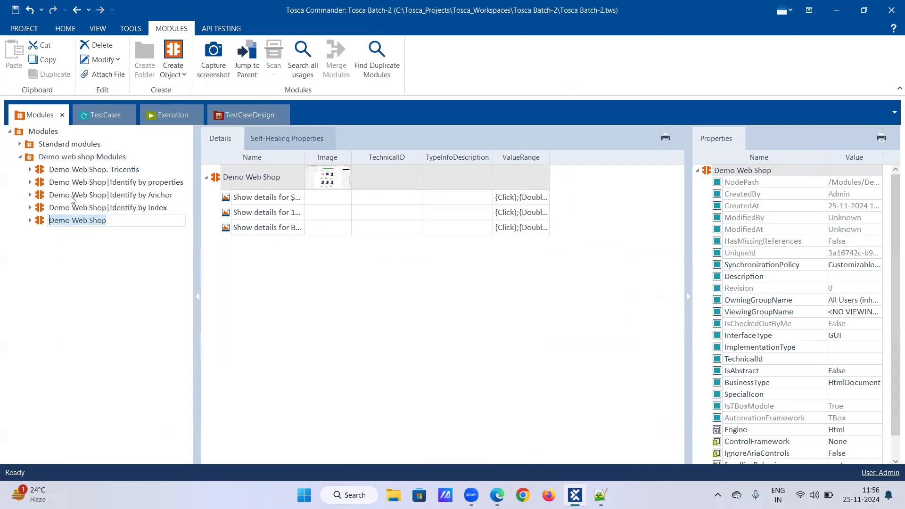
key("Right")
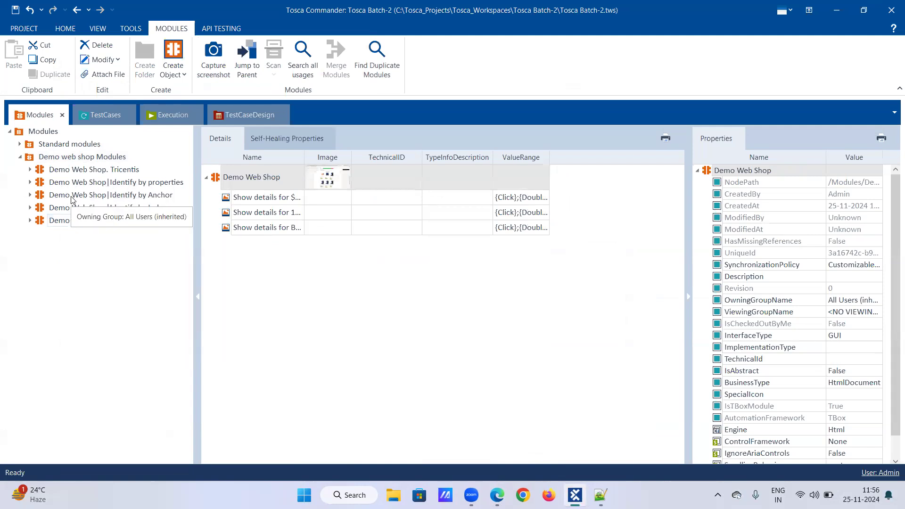
type("|")
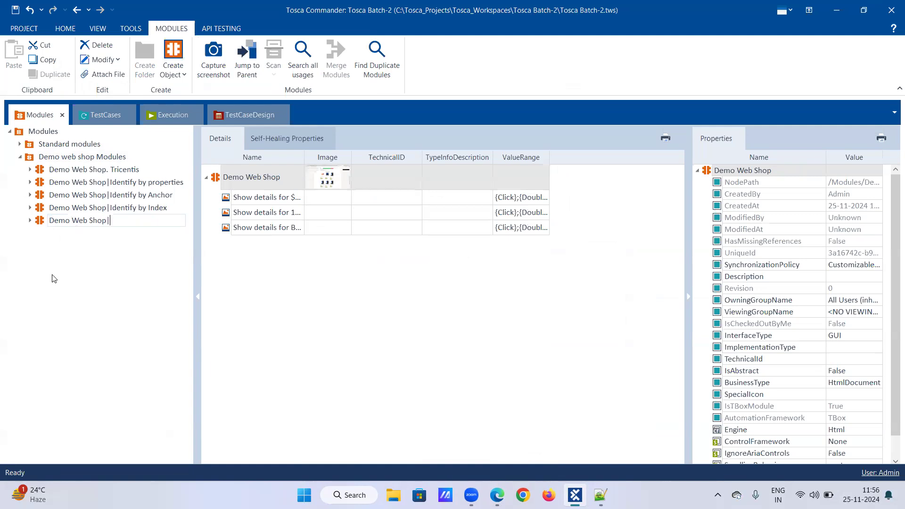
type("IDentify by Image")
key("Return")
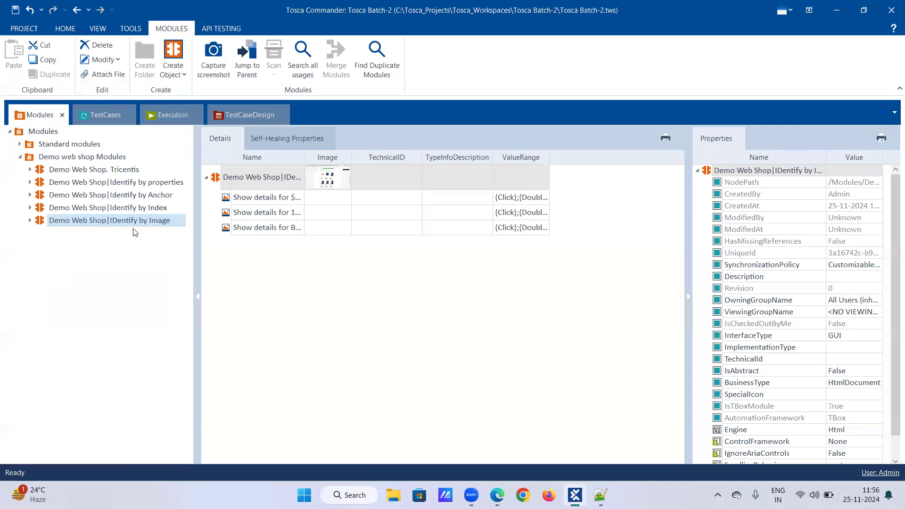
Extend the module name with 'with properties' to 'Demo Web Shop|IDentify by Image with properties'.
right_click(146, 225)
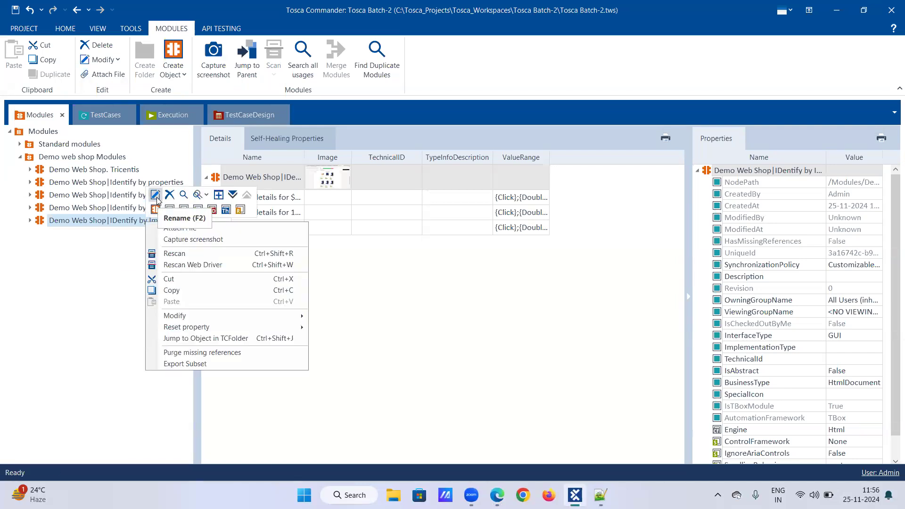
left_click(155, 196)
key("ctrl+shift+Left")
key("ctrl+shift+Left")
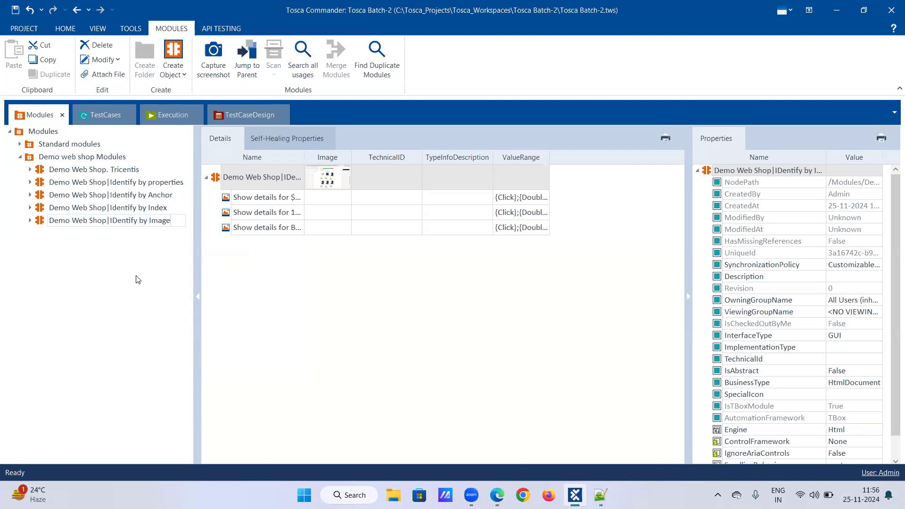
type("with p")
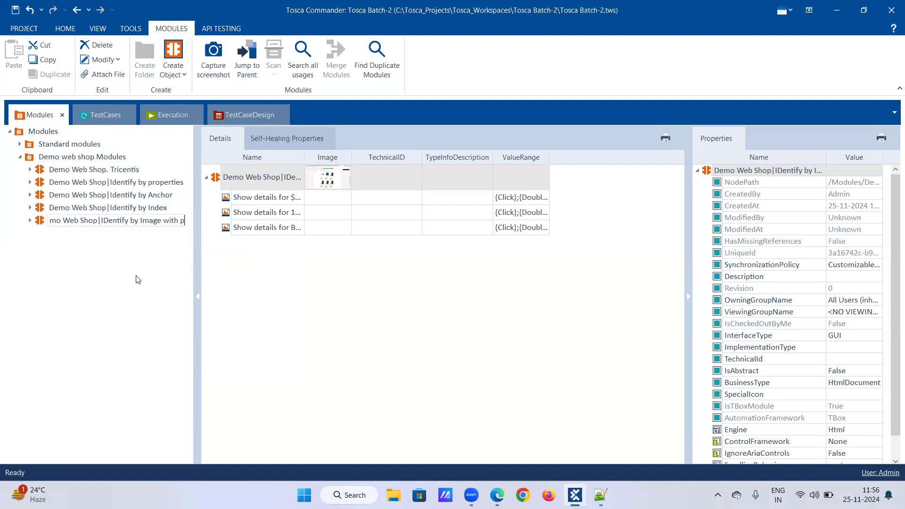
type("roperties")
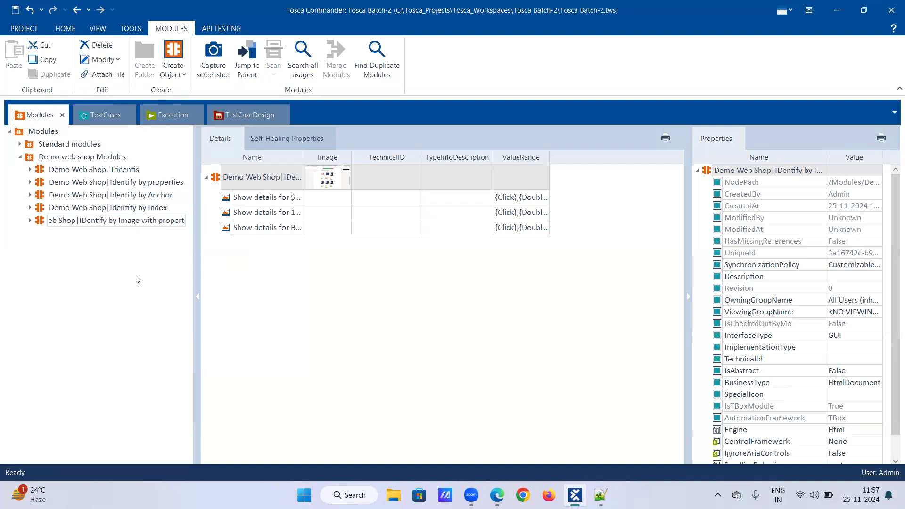
key("Return")
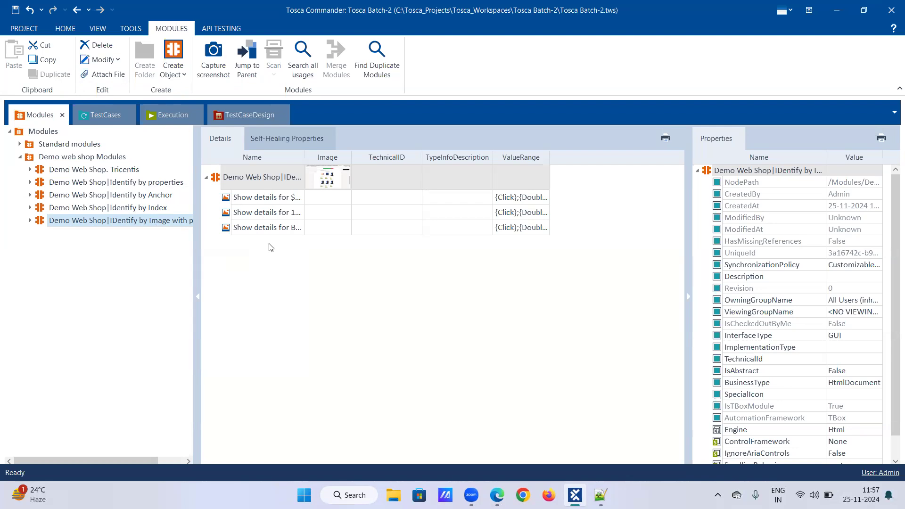
left_click(31, 220)
left_click(82, 248)
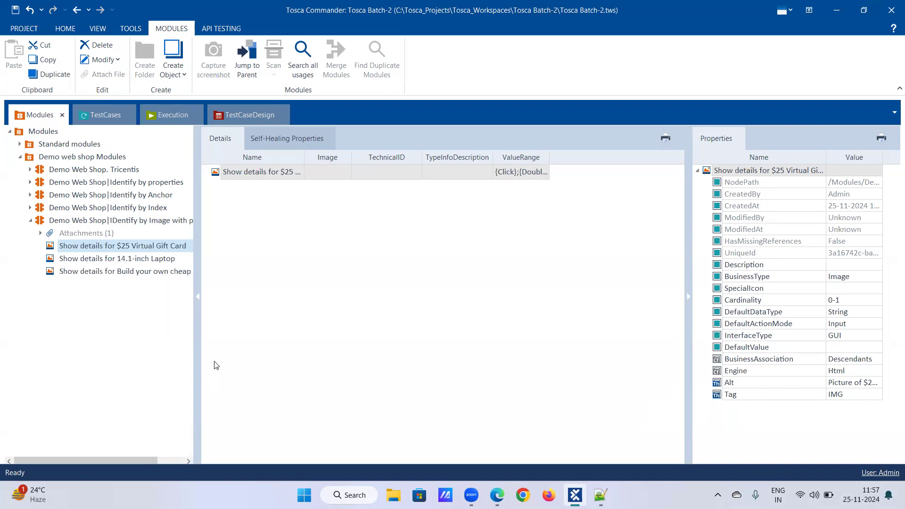
left_click(30, 221)
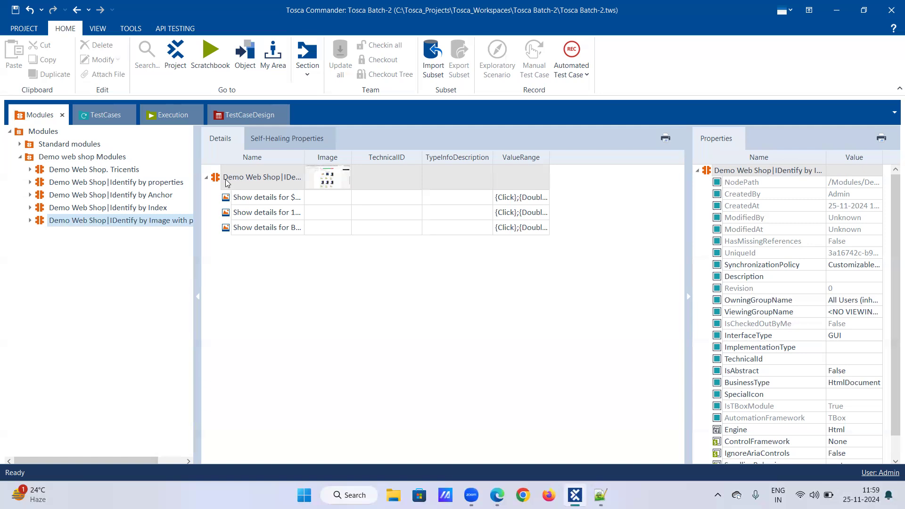
Expand the module and select the $25 Virtual Gift Card item, then collapse it to show its three Show details items.
left_click(30, 220)
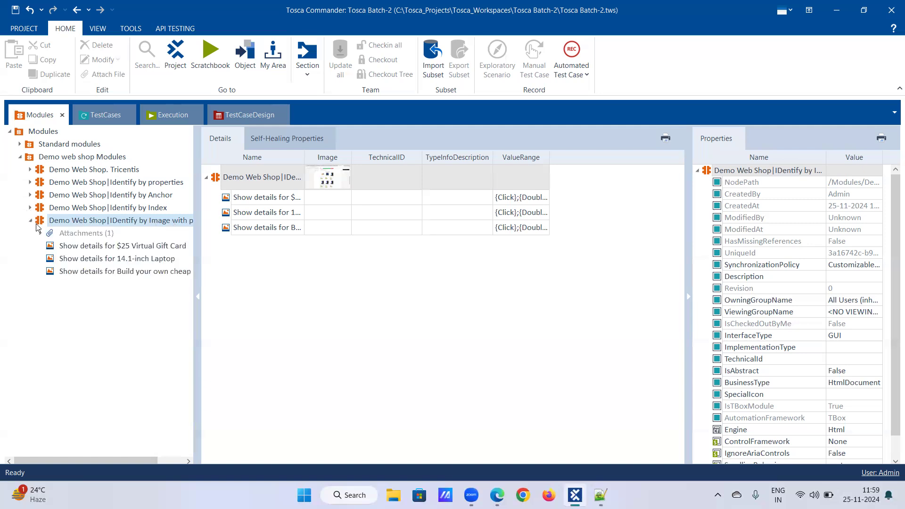
left_click(83, 247)
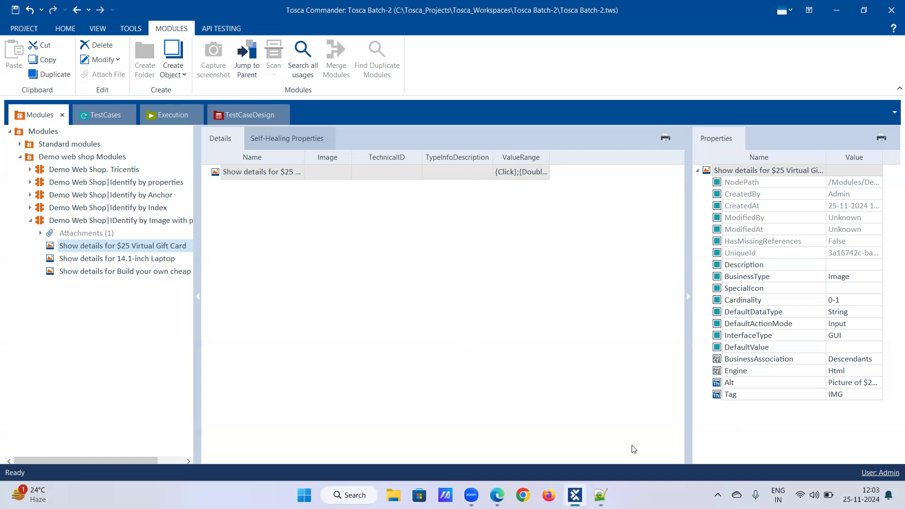
mouse_move(574, 495)
left_click(31, 221)
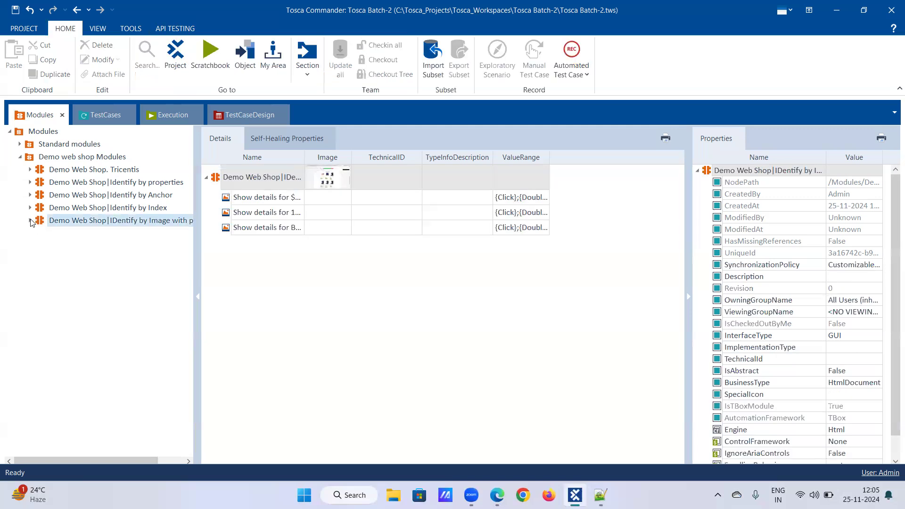